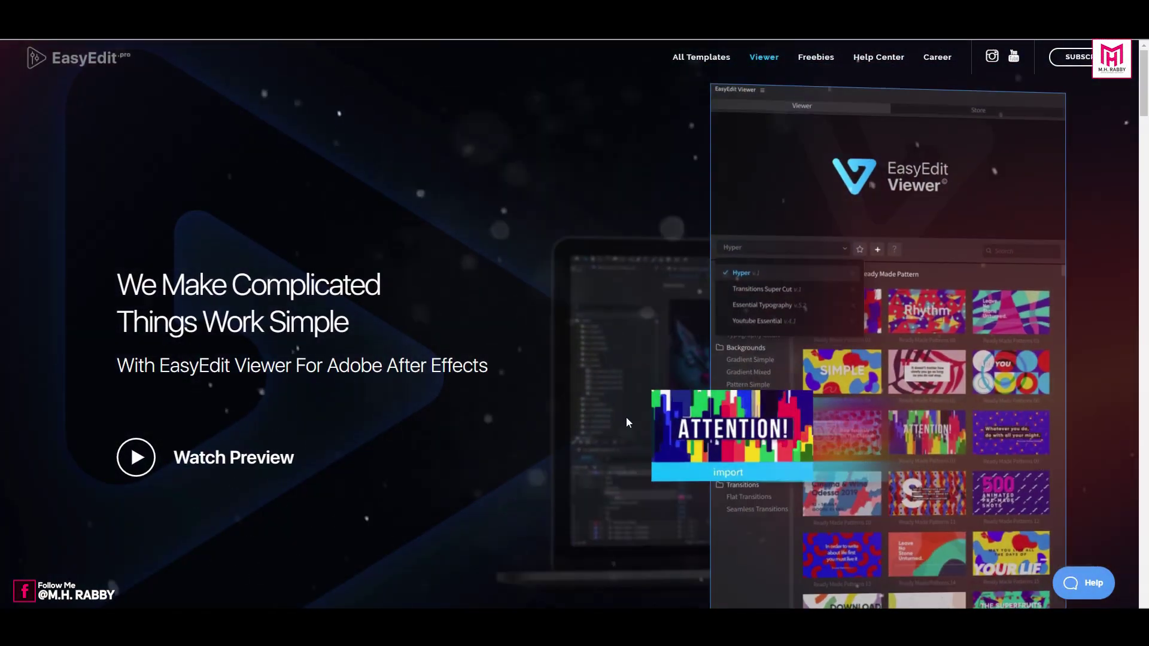
# Scroll the EasyEdit Viewer page past the download buttons to the HYPER Graphics Pack cards
pyautogui.scroll(-10, 960, 274)
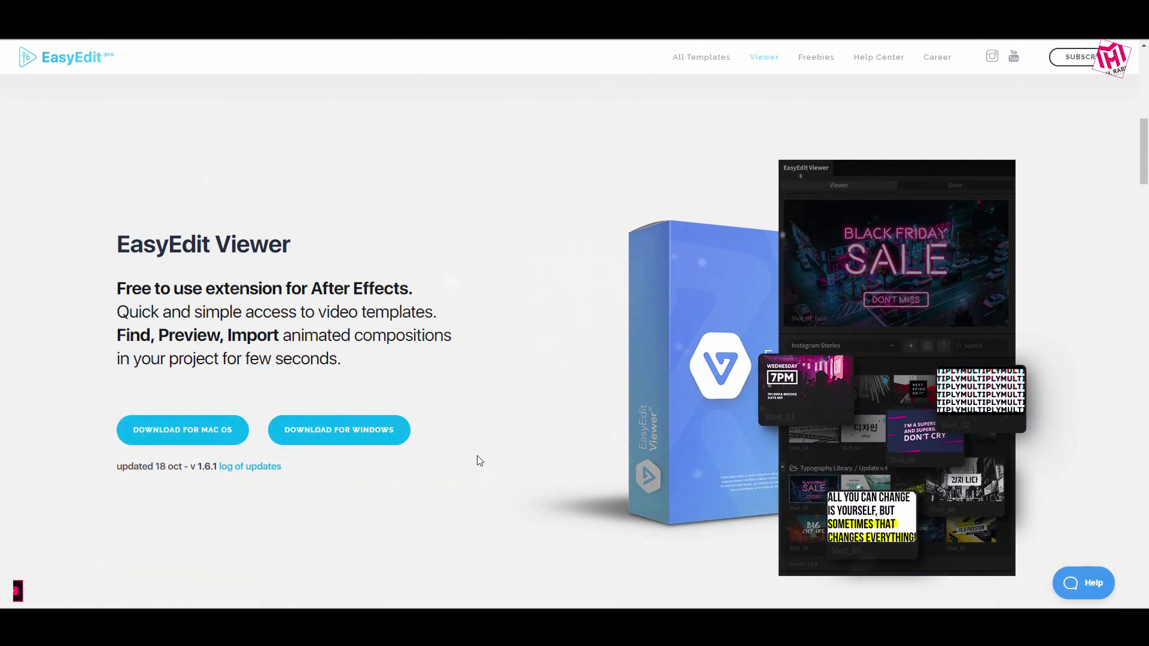
pyautogui.scroll(-1, 479, 461)
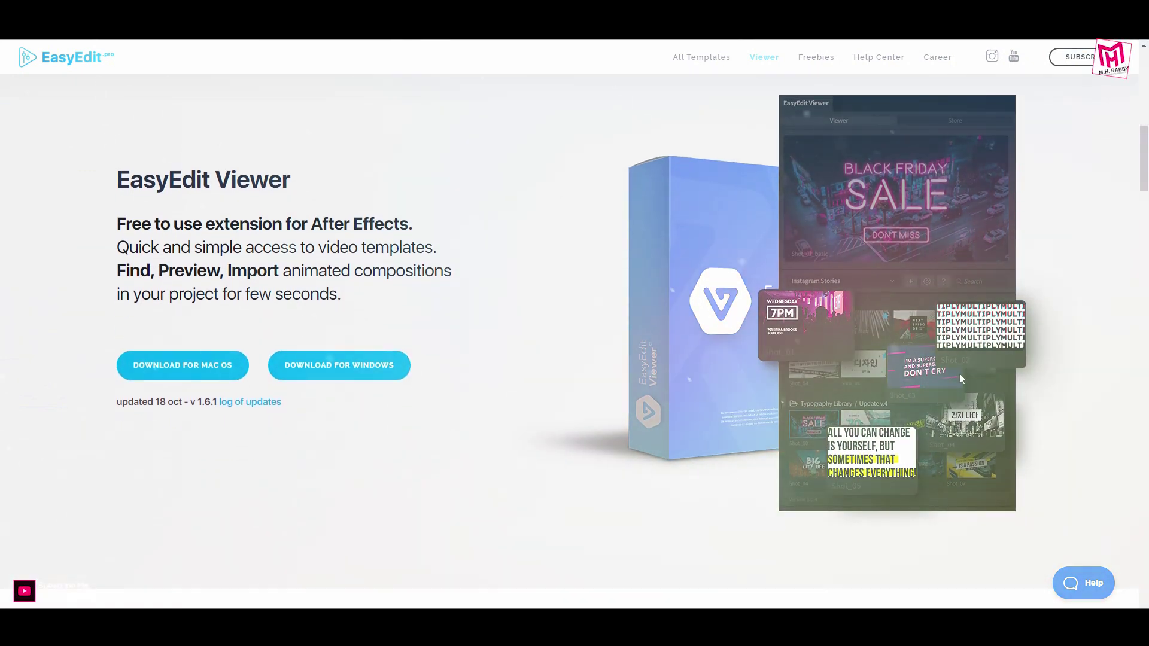
pyautogui.scroll(-10, 961, 386)
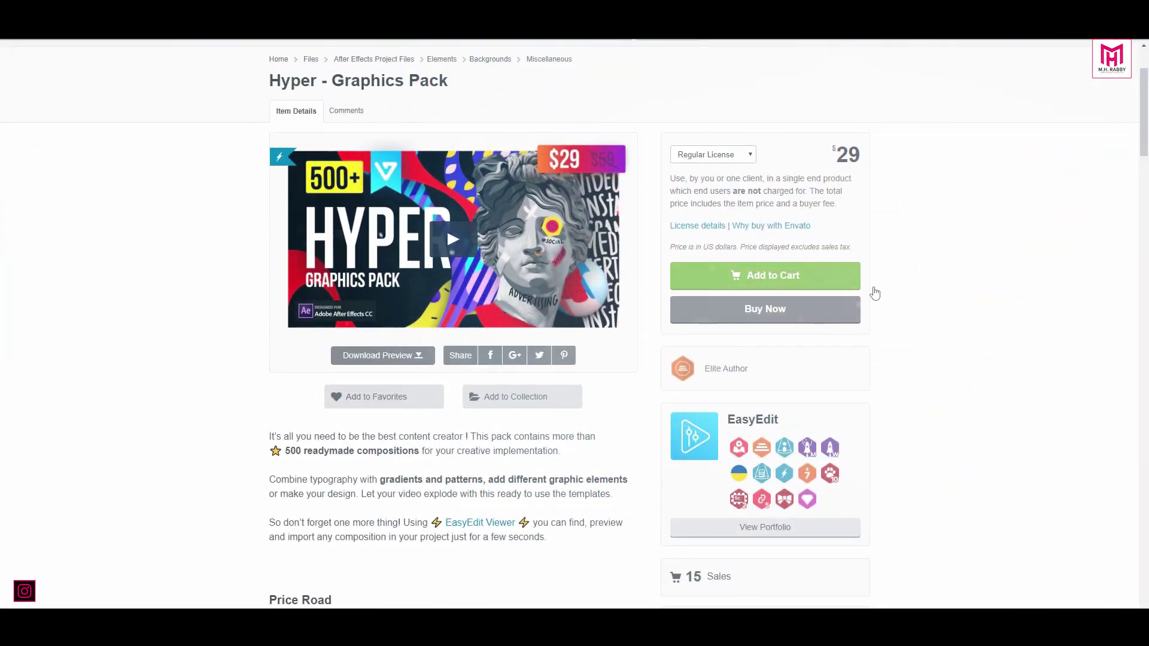
pyautogui.scroll(-2, 523, 305)
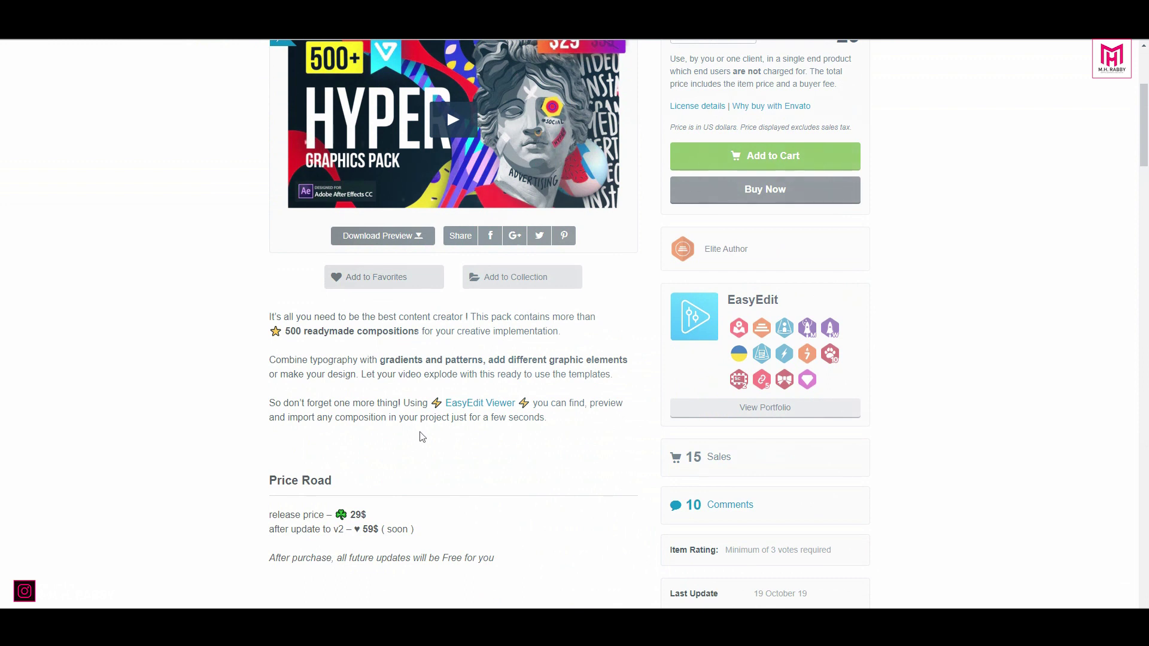
pyautogui.scroll(-2, 419, 439)
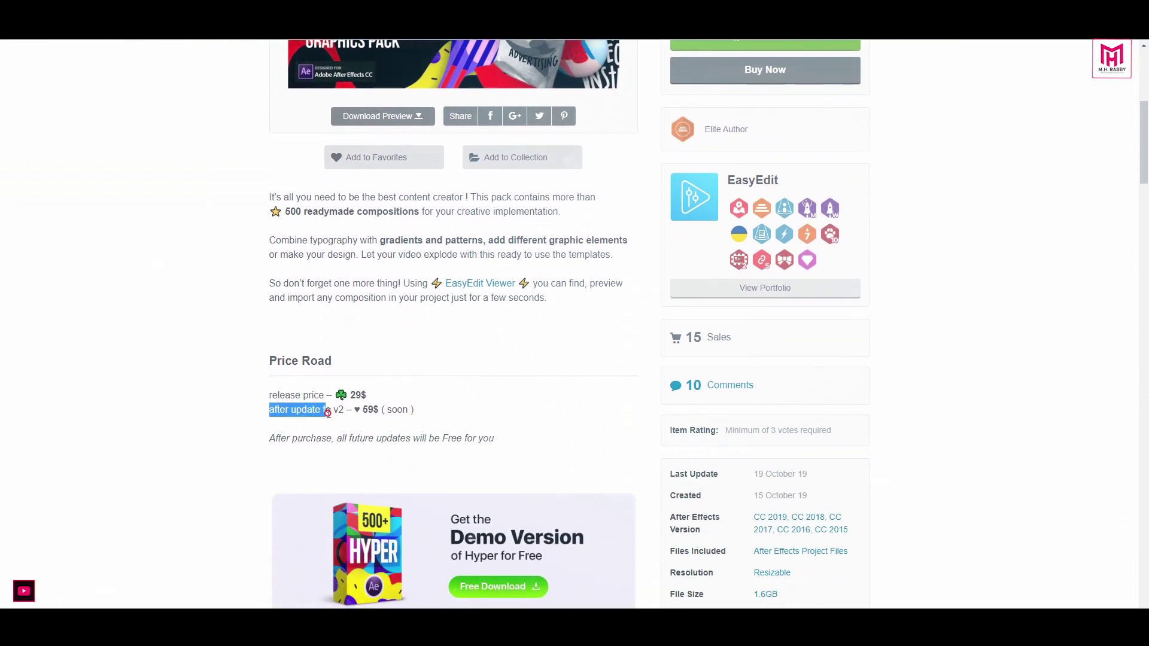
pyautogui.moveTo(332, 413); pyautogui.dragTo(359, 419)
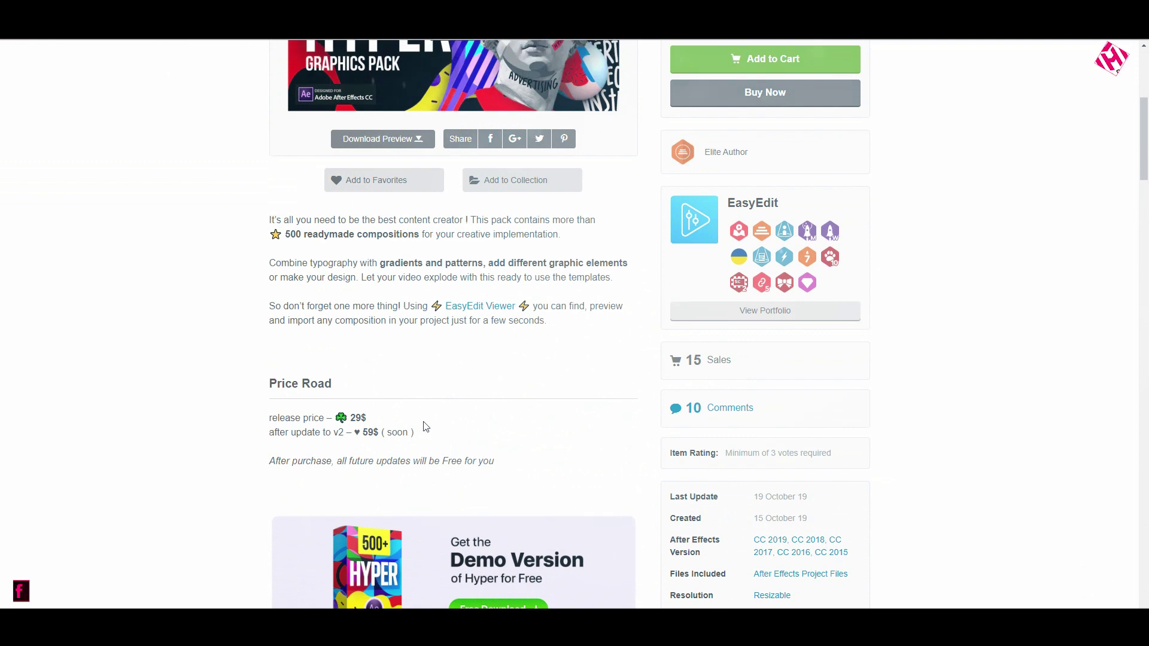
pyautogui.scroll(3, 425, 426)
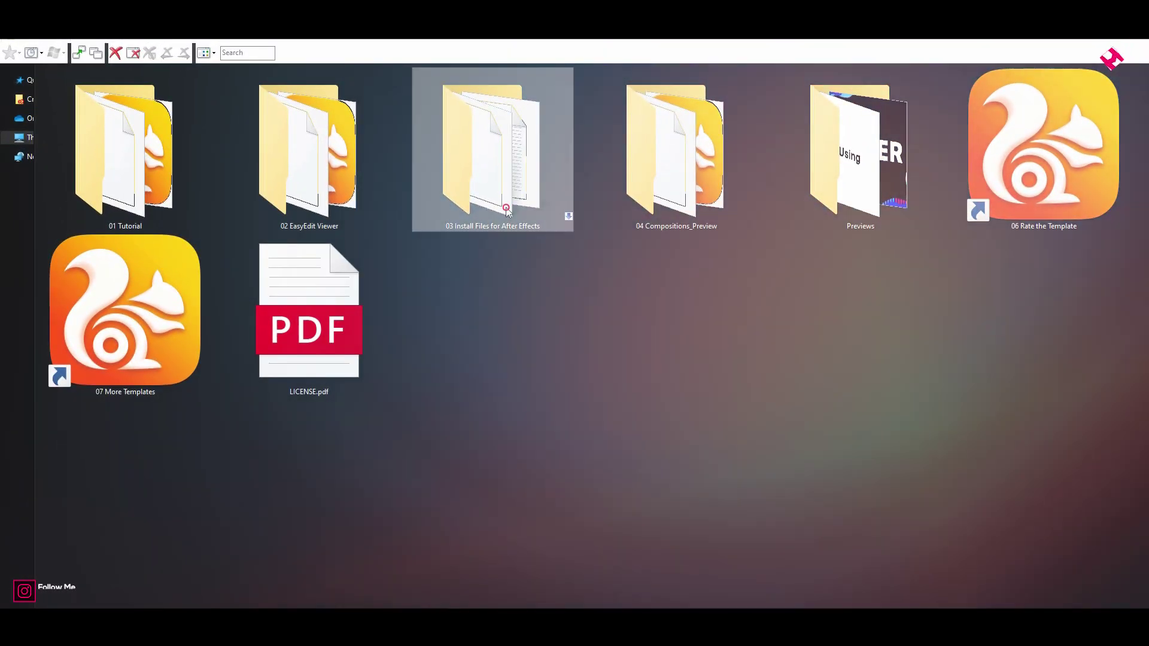
# Open the '03 Install Files for After Effects' folder
pyautogui.doubleClick(518, 198)
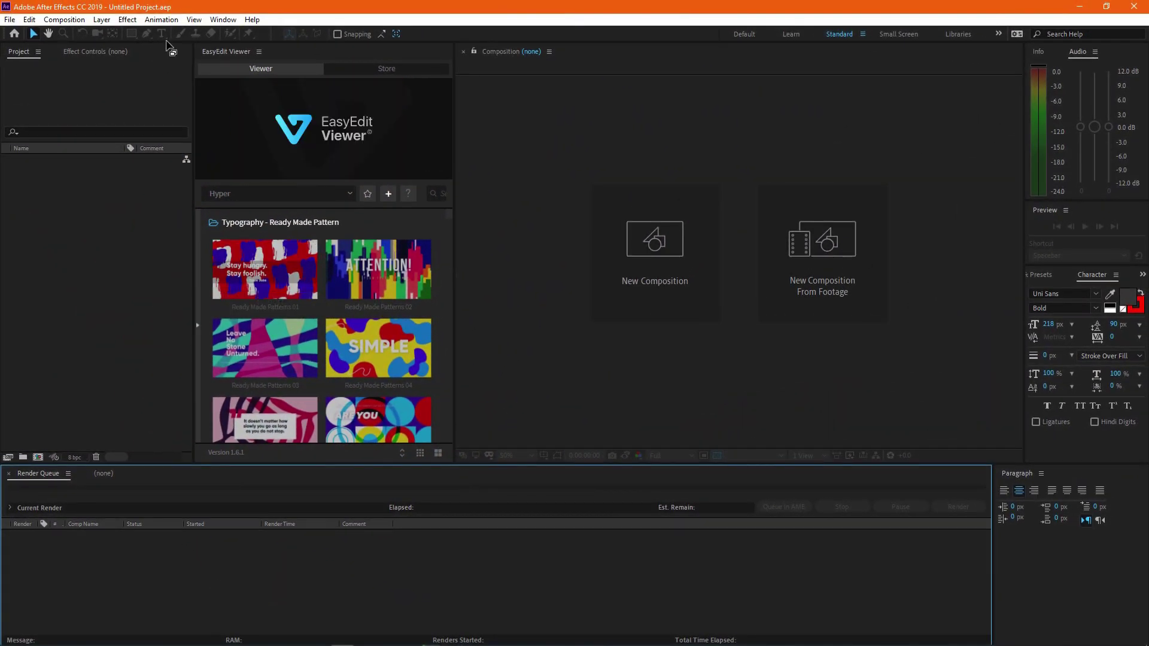
# Show the EasyEdit Viewer extension panel from Window > Extensions
pyautogui.click(220, 52)
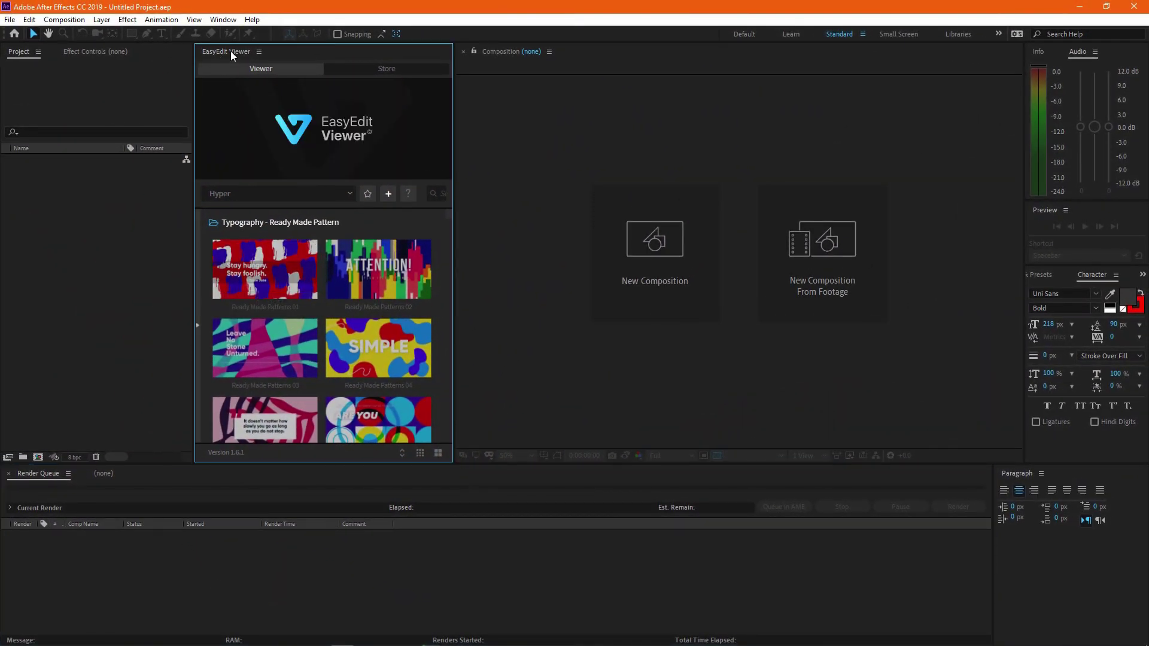
pyautogui.click(222, 20)
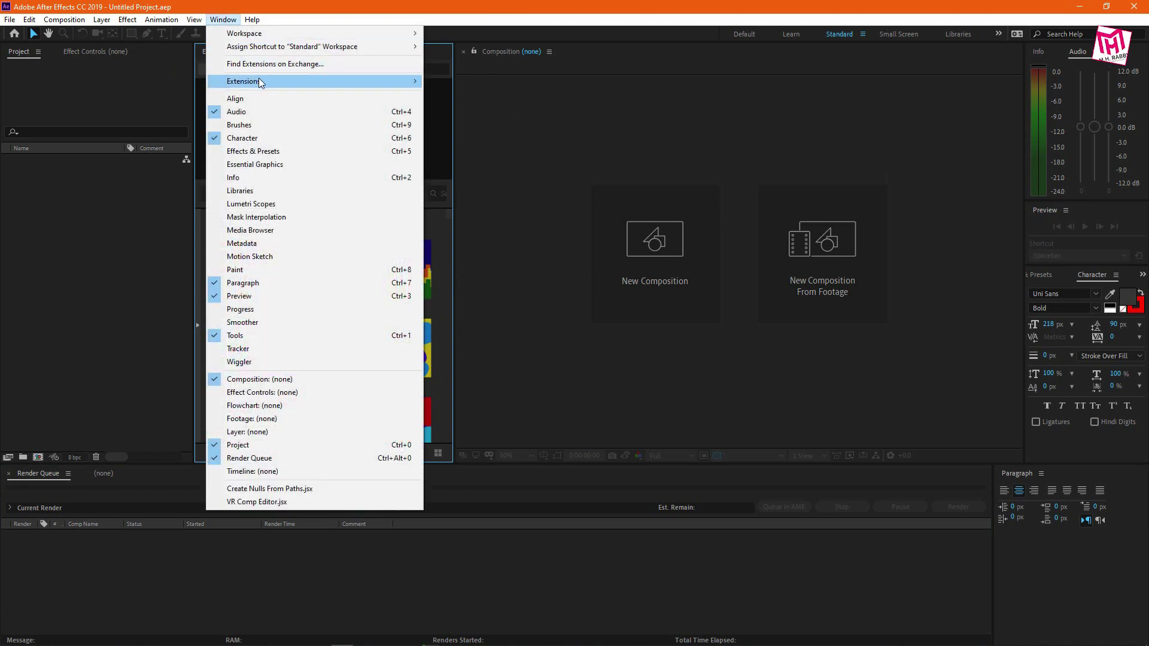
pyautogui.moveTo(259, 82)
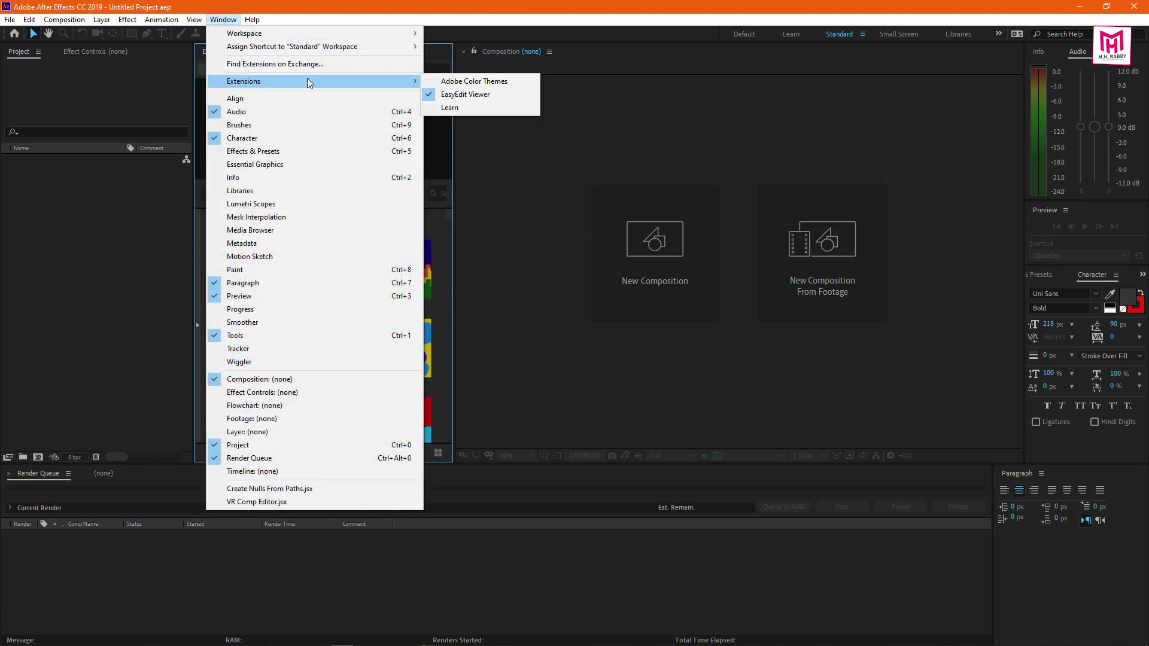
pyautogui.click(486, 95)
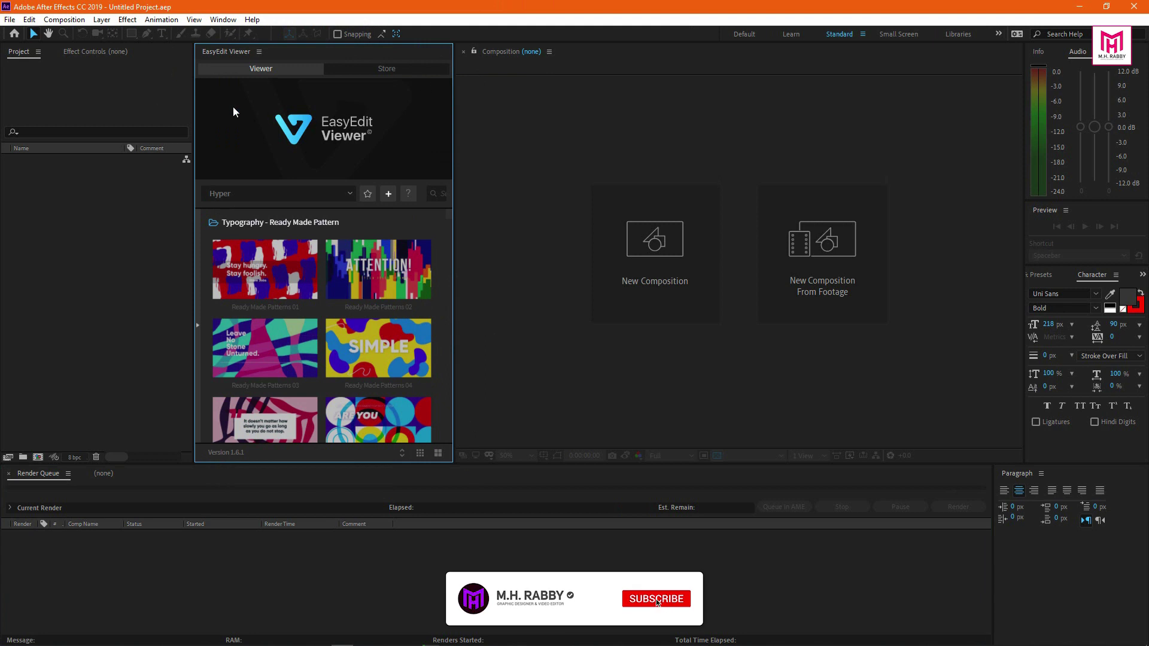
# Preview the Ready Made Pattern typography thumbnails and scroll further down the list
pyautogui.moveTo(304, 277)
pyautogui.moveTo(404, 276)
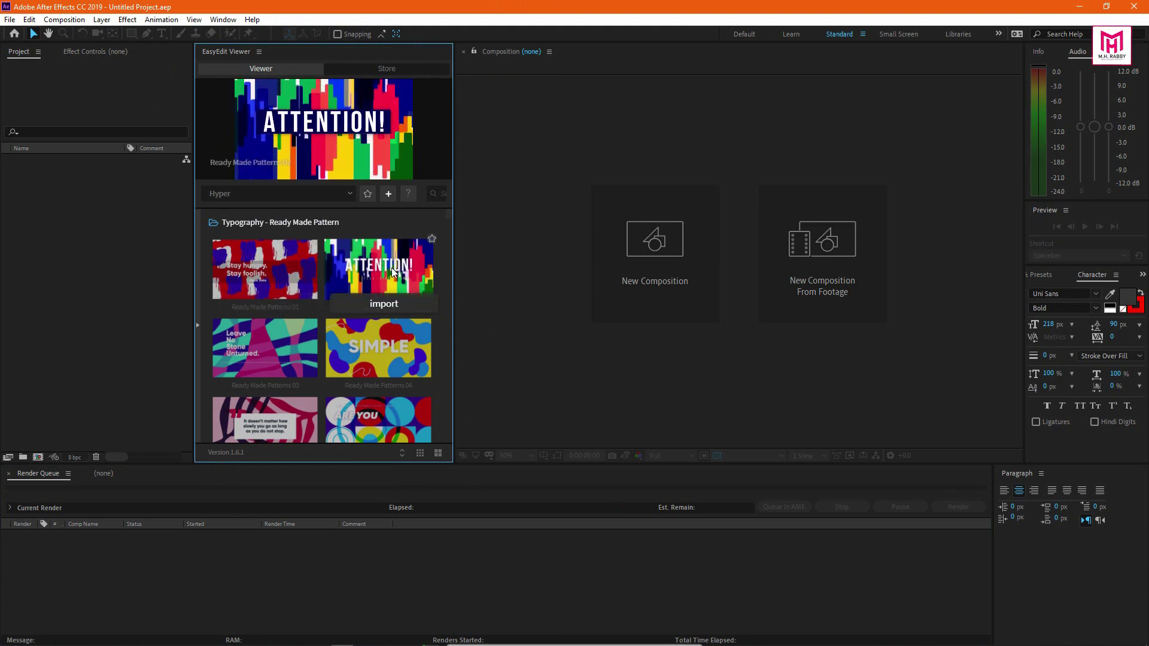
pyautogui.moveTo(368, 338)
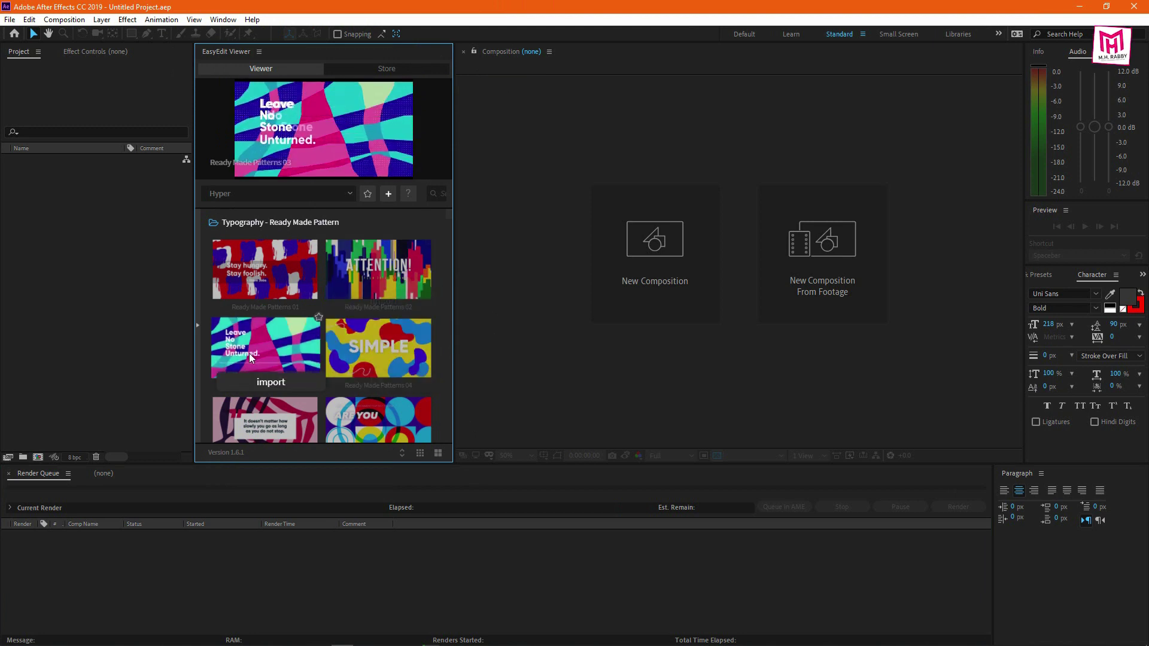
pyautogui.moveTo(268, 412)
pyautogui.scroll(-15, 268, 412)
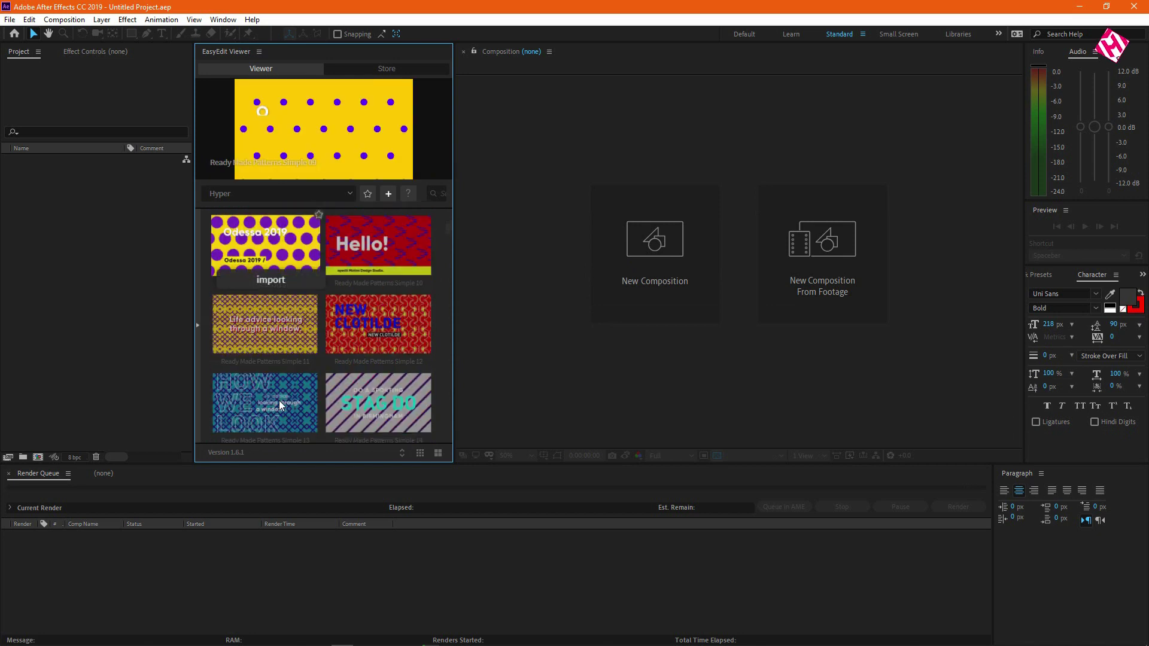
# Browse the Ready Made Element, Flat Transitions and Seamless Transitions template categories
pyautogui.click(198, 325)
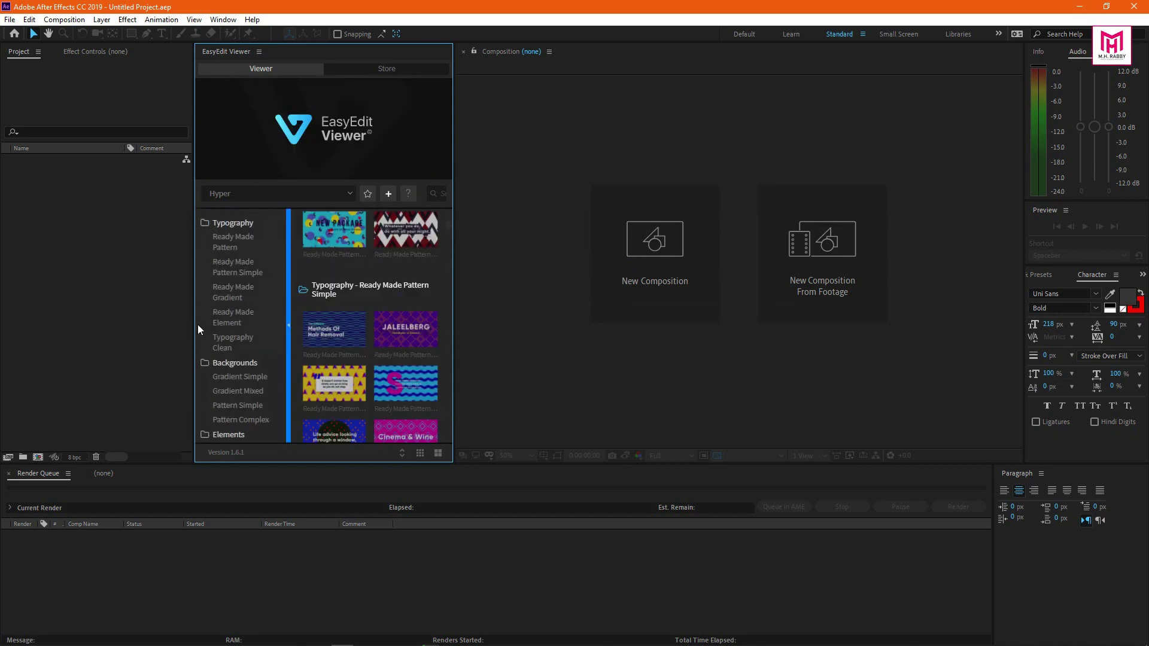
pyautogui.click(238, 314)
pyautogui.scroll(-3, 233, 362)
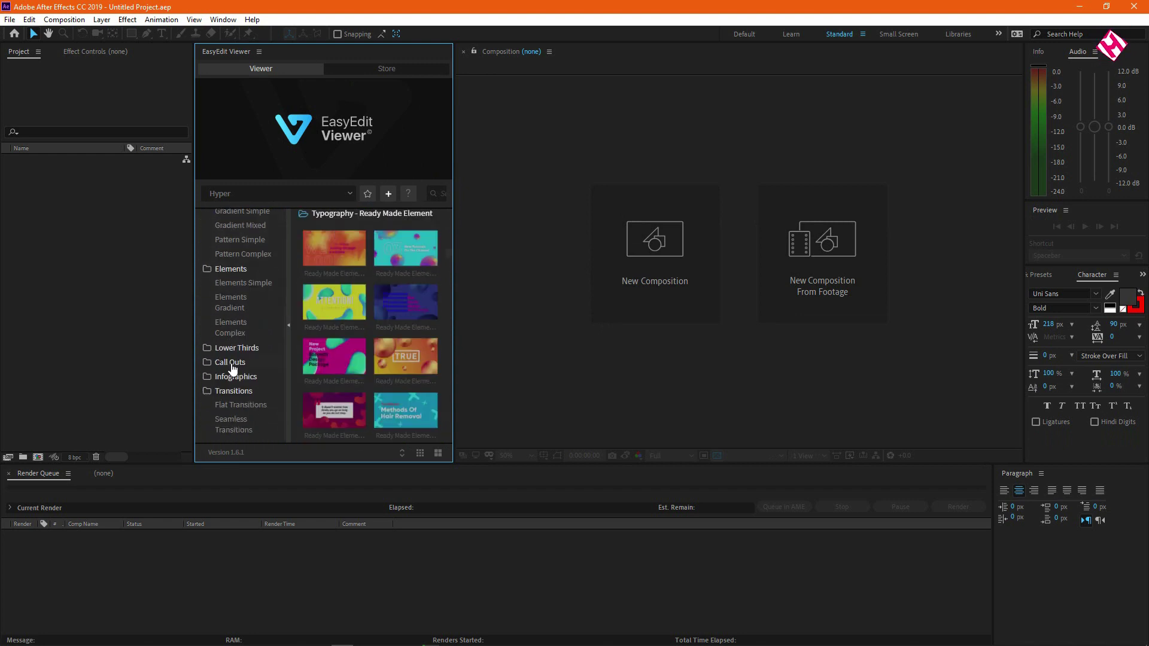
pyautogui.click(230, 393)
pyautogui.moveTo(333, 292)
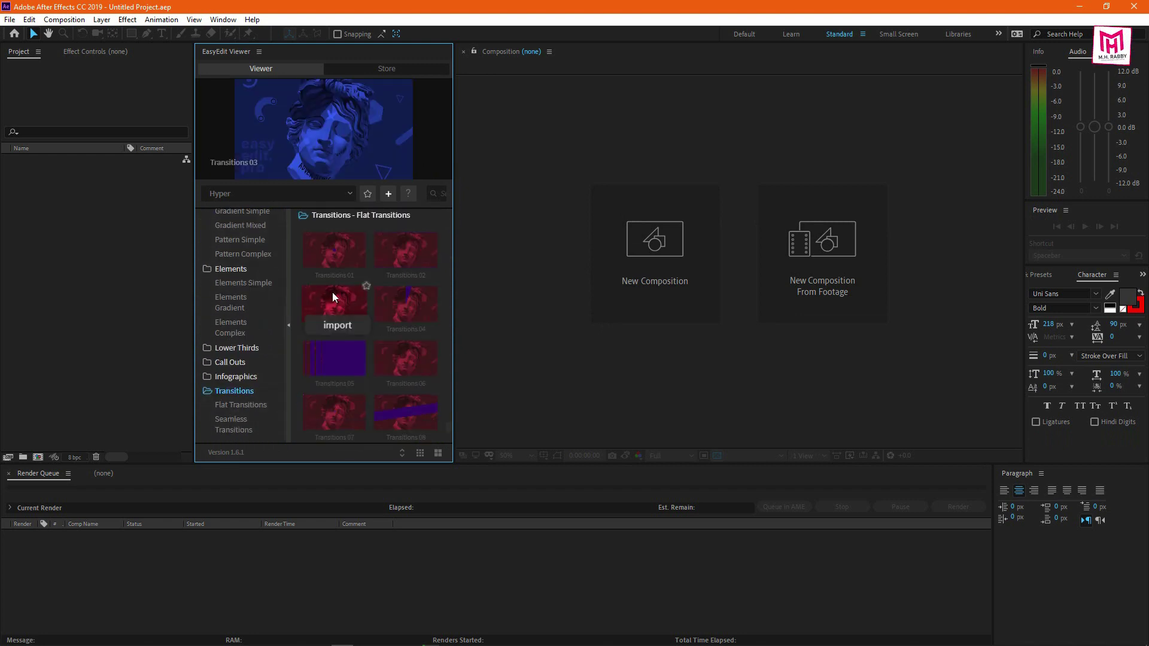
pyautogui.moveTo(386, 257)
pyautogui.click(255, 422)
pyautogui.moveTo(338, 356)
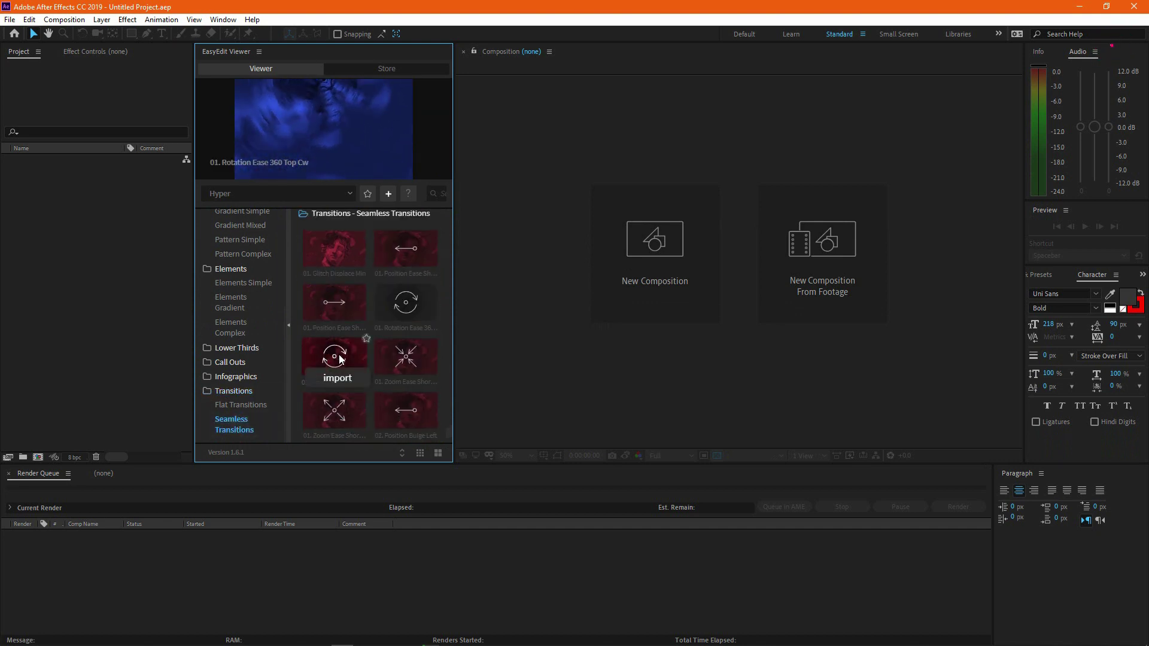
# Return to Typography, hide the category sidebar, keep Hyper and expand Ready Made Pattern
pyautogui.scroll(3, 243, 299)
pyautogui.click(242, 241)
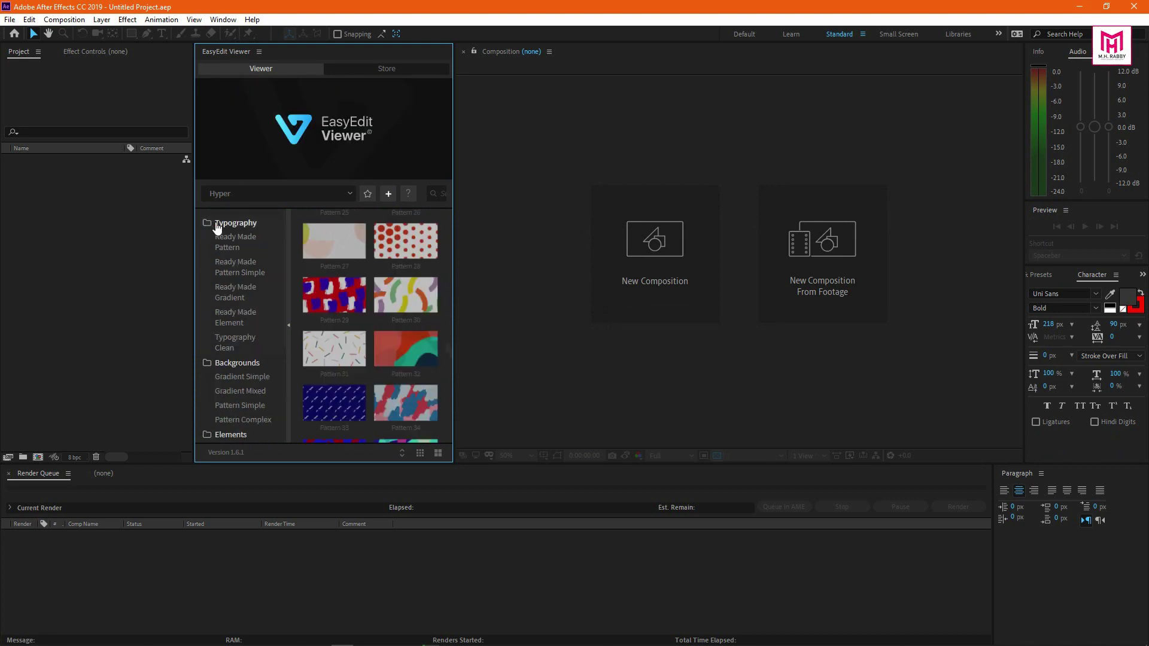
pyautogui.click(288, 307)
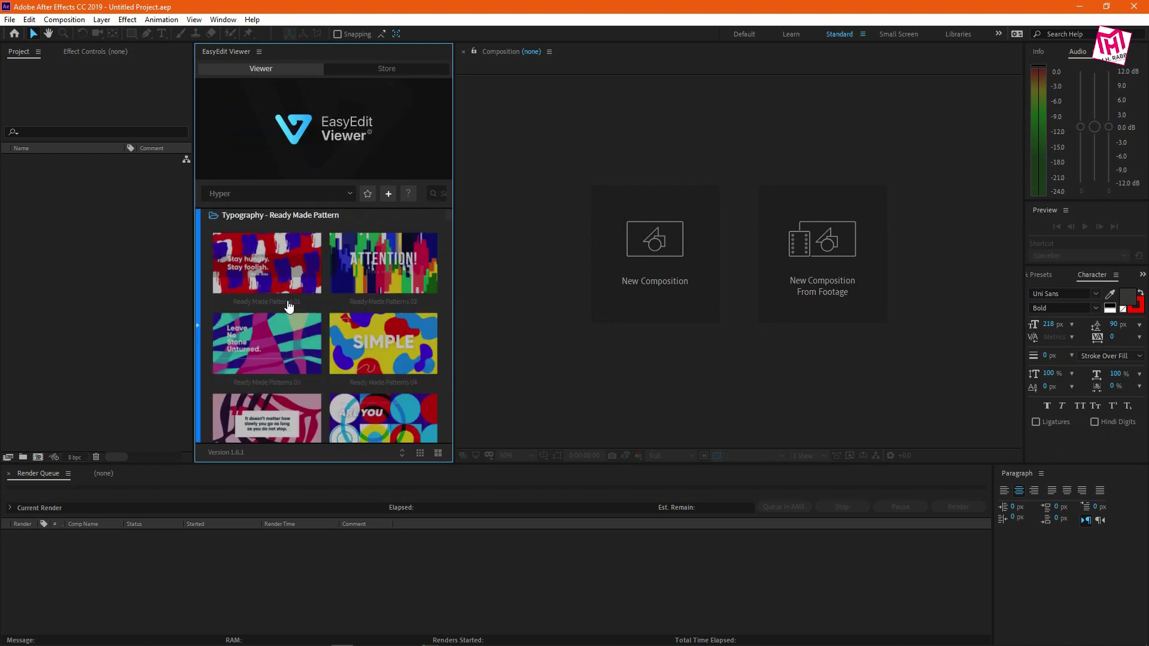
pyautogui.click(281, 194)
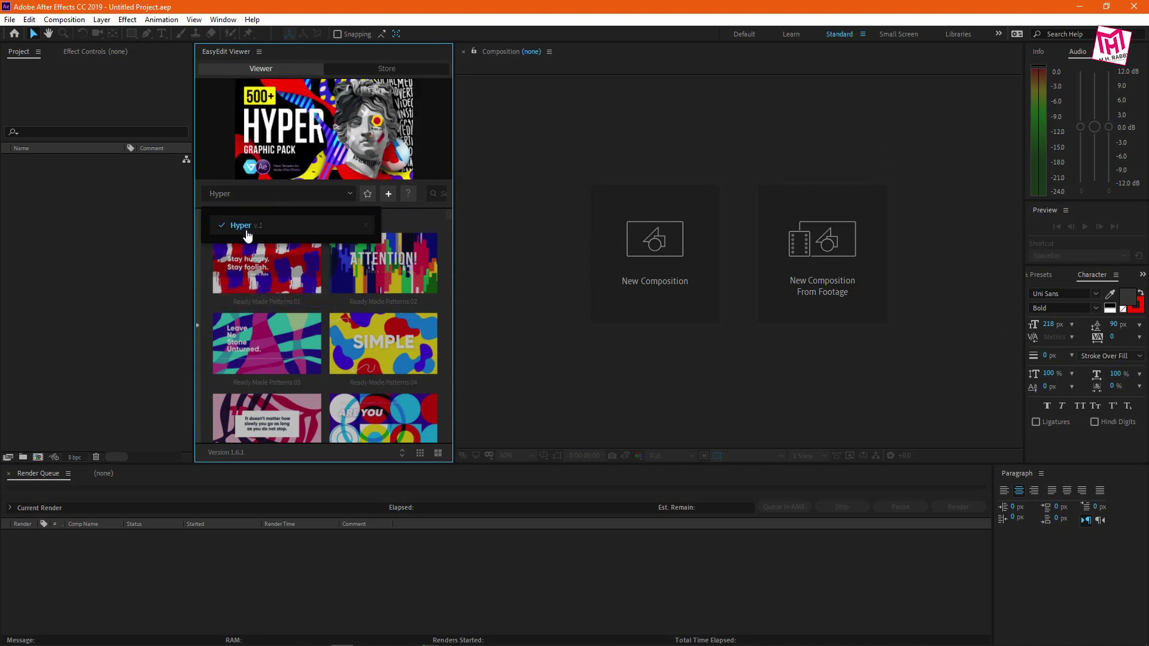
pyautogui.click(435, 218)
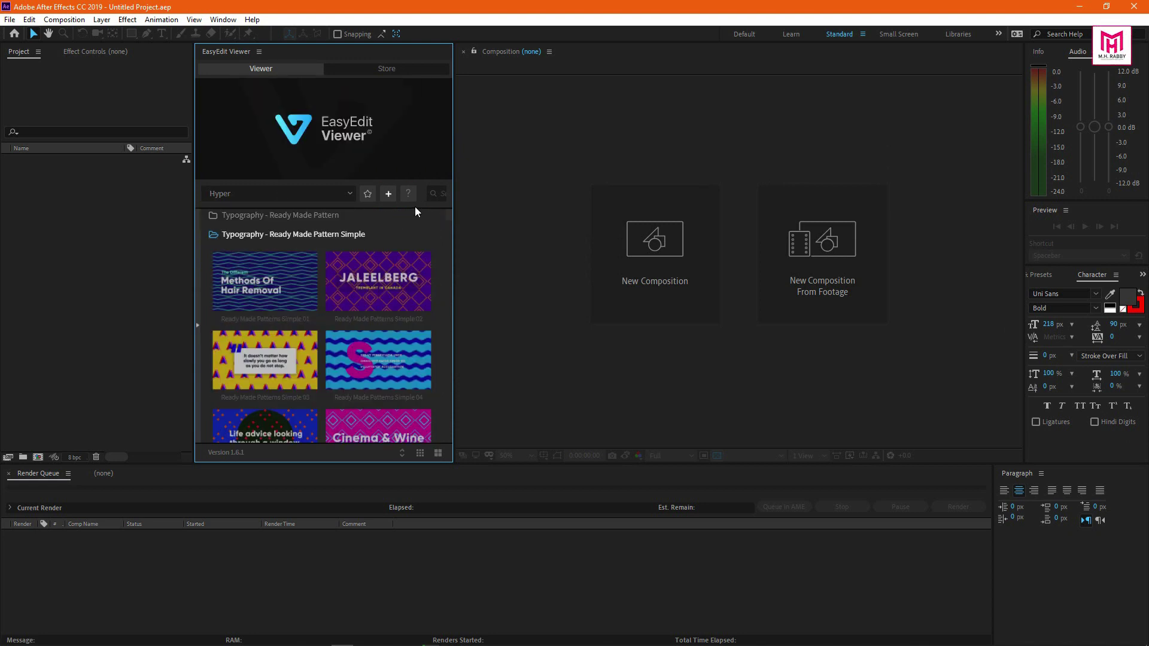
pyautogui.click(305, 222)
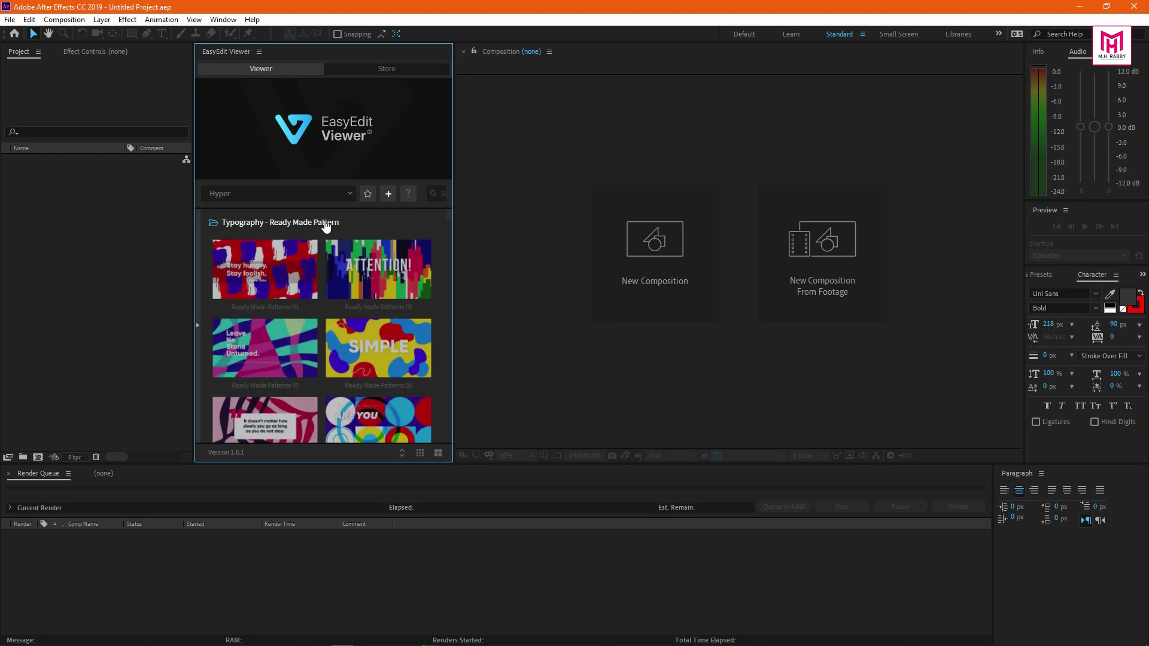
# Cancel the .install file picker and drag the EasyEdit Viewer panel edge wider for bigger thumbnails
pyautogui.click(388, 197)
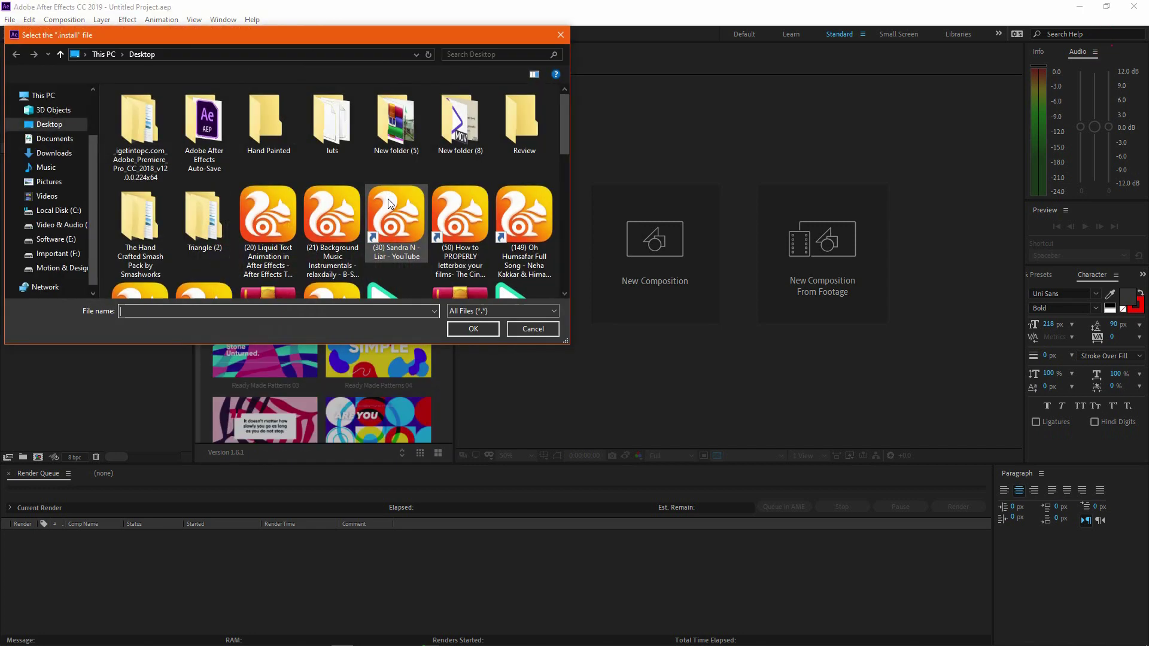
pyautogui.click(561, 35)
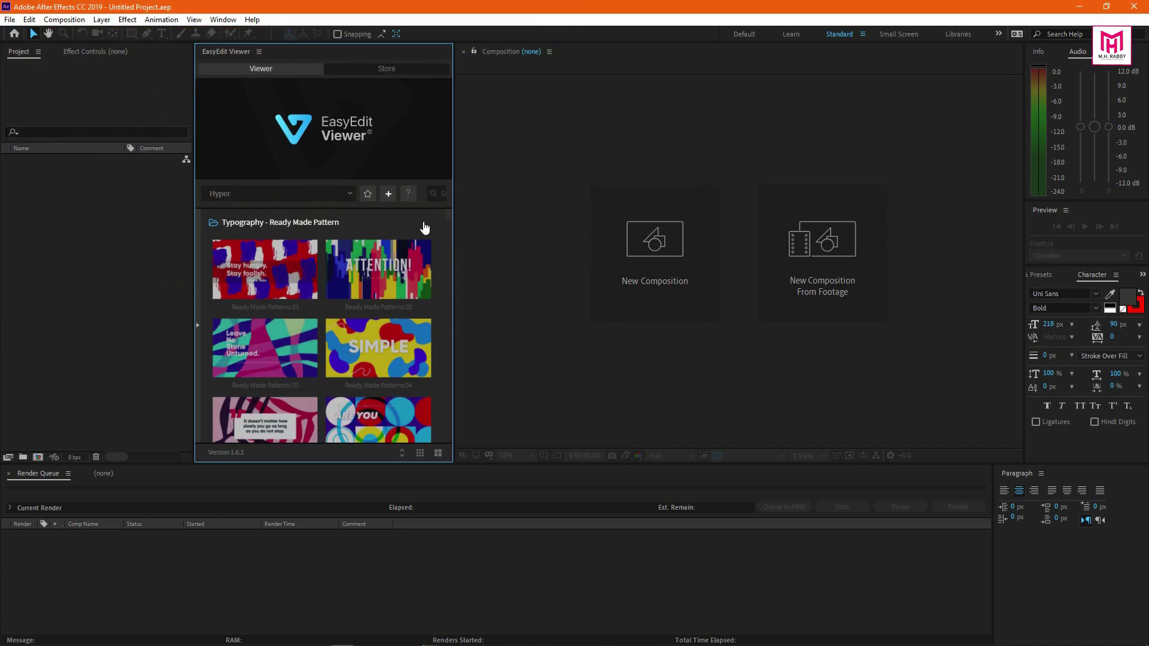
pyautogui.moveTo(454, 207); pyautogui.dragTo(477, 248)
pyautogui.click(457, 197)
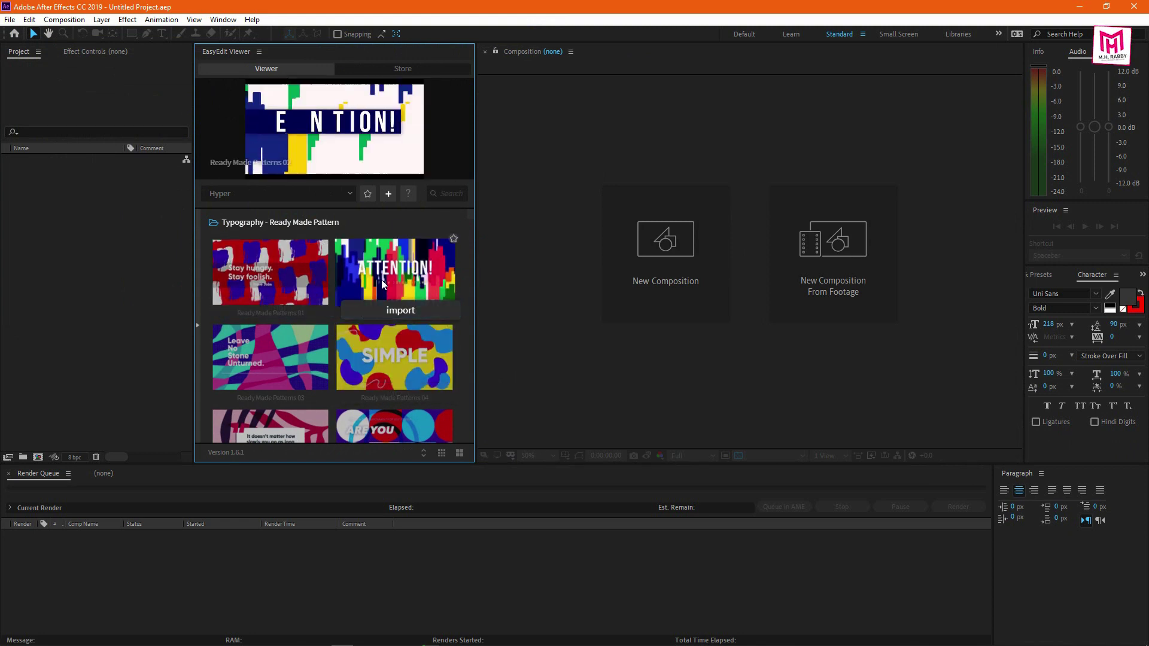
# Look through the EasyEdit Store and its help answers, then go back to the Viewer library
pyautogui.click(403, 72)
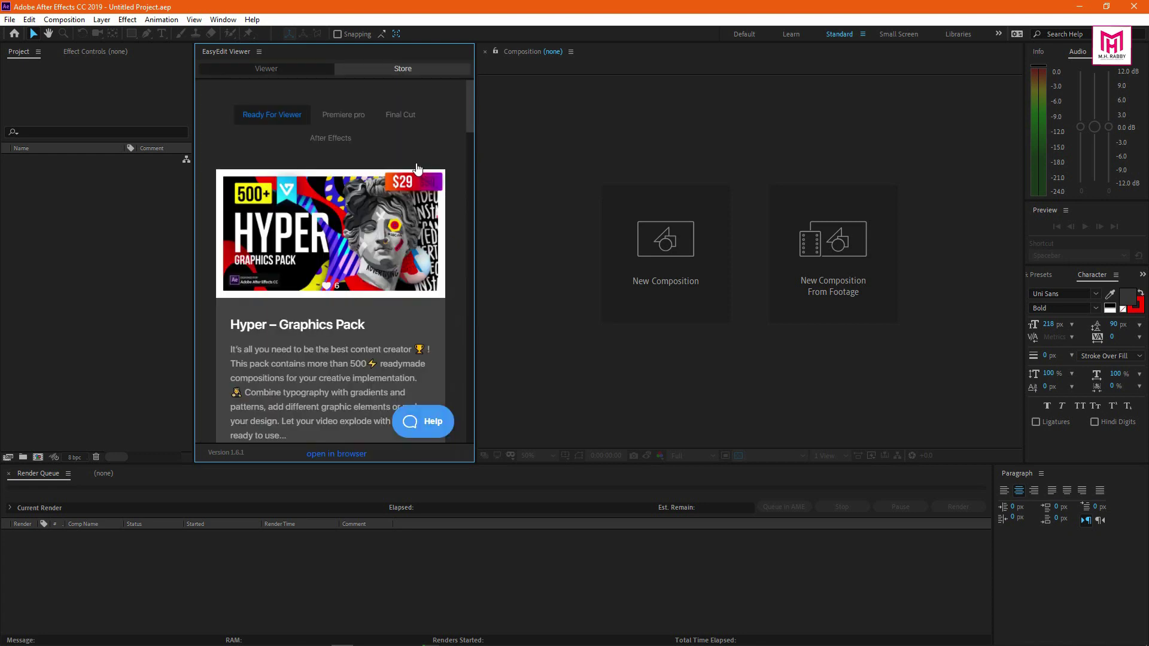
pyautogui.scroll(-15, 355, 269)
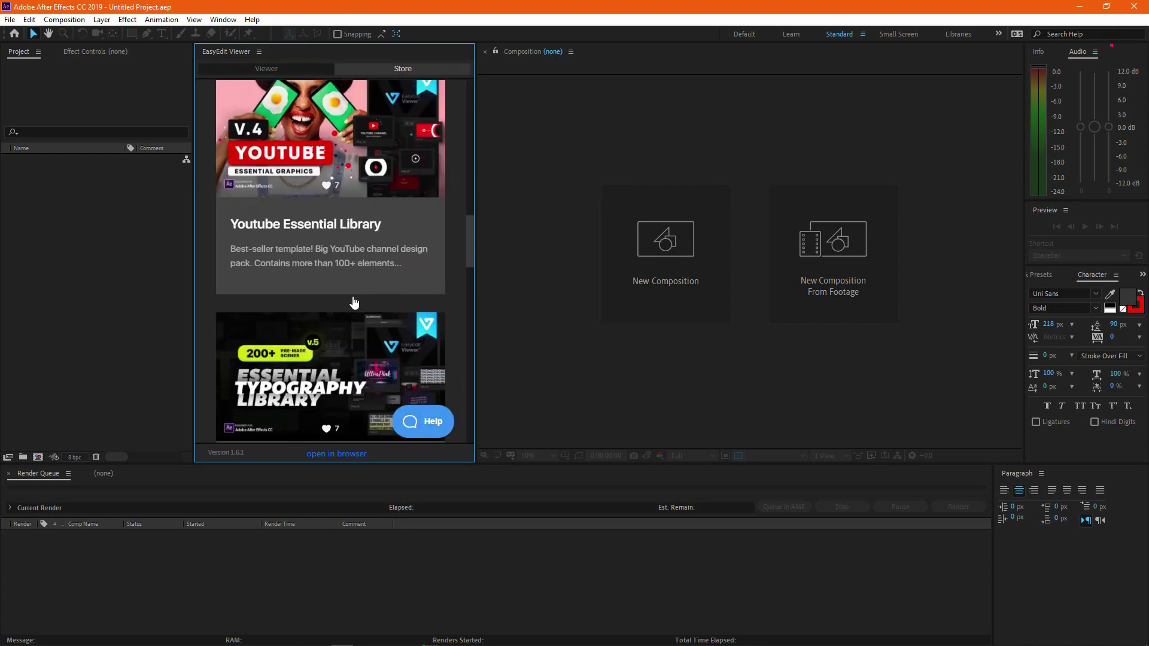
pyautogui.scroll(-3, 354, 302)
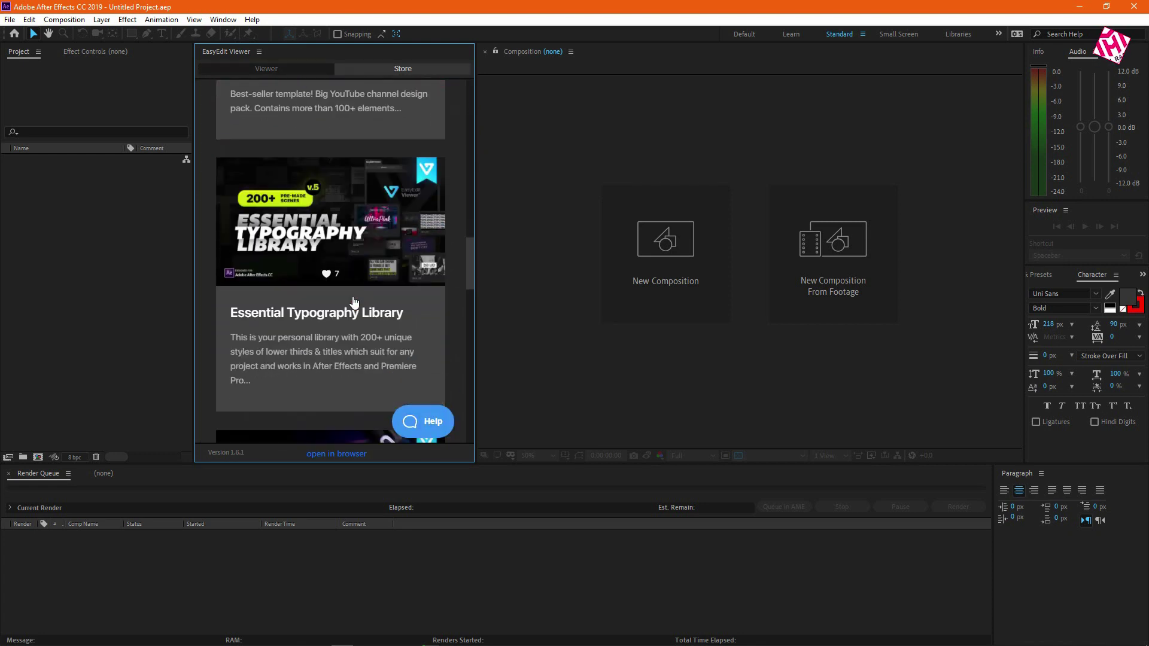
pyautogui.click(423, 423)
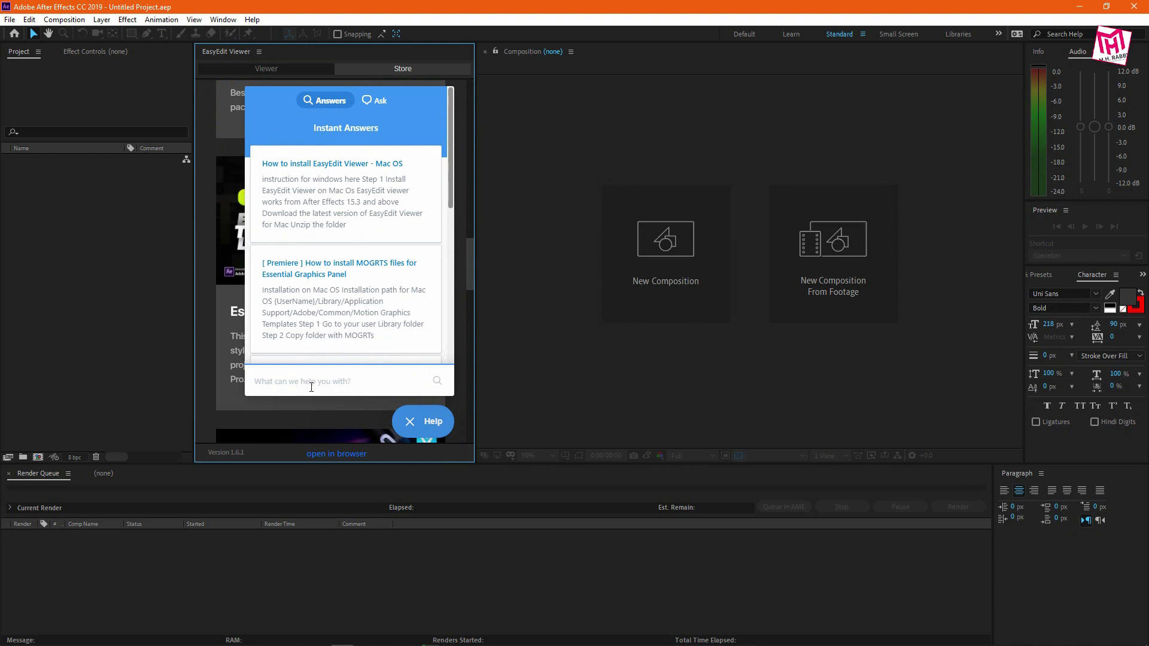
pyautogui.click(407, 422)
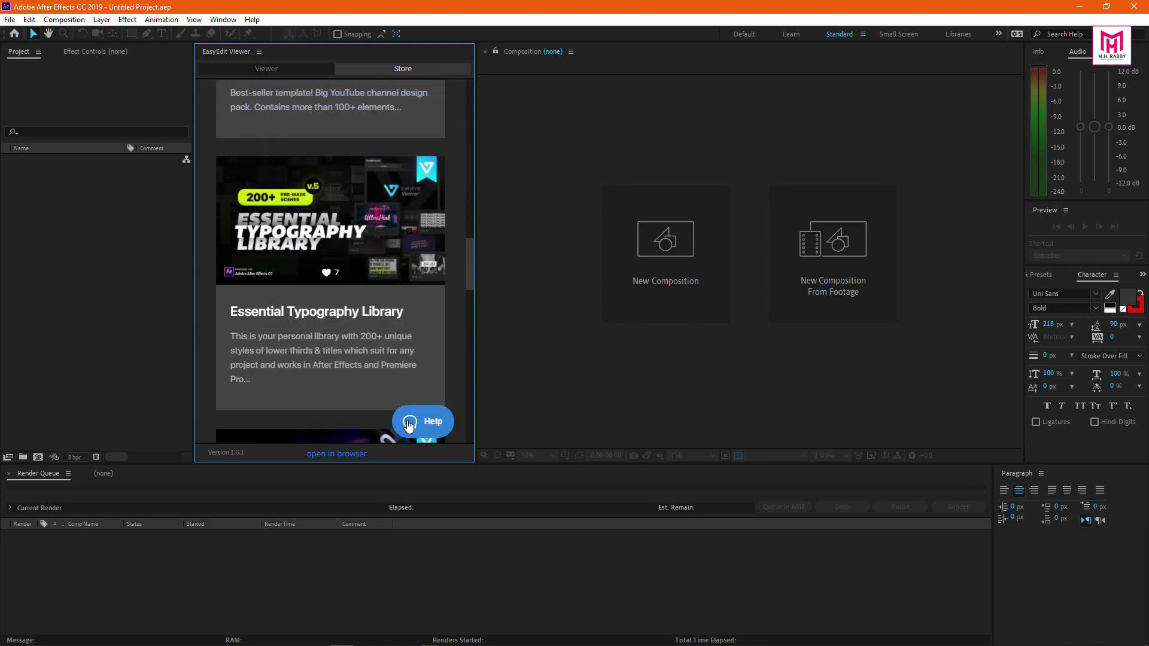
pyautogui.click(267, 69)
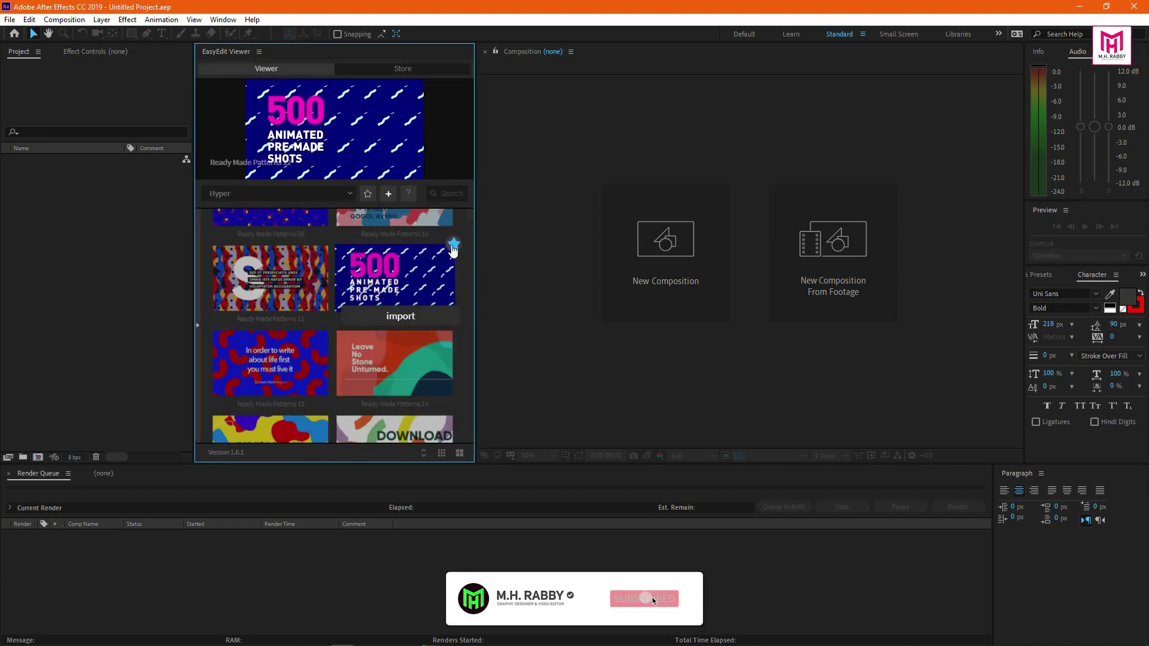
# Scroll down the templates and mark Ready Made Elements 41 as a favourite
pyautogui.scroll(-5, 451, 248)
pyautogui.scroll(-5, 360, 354)
pyautogui.scroll(-10, 341, 368)
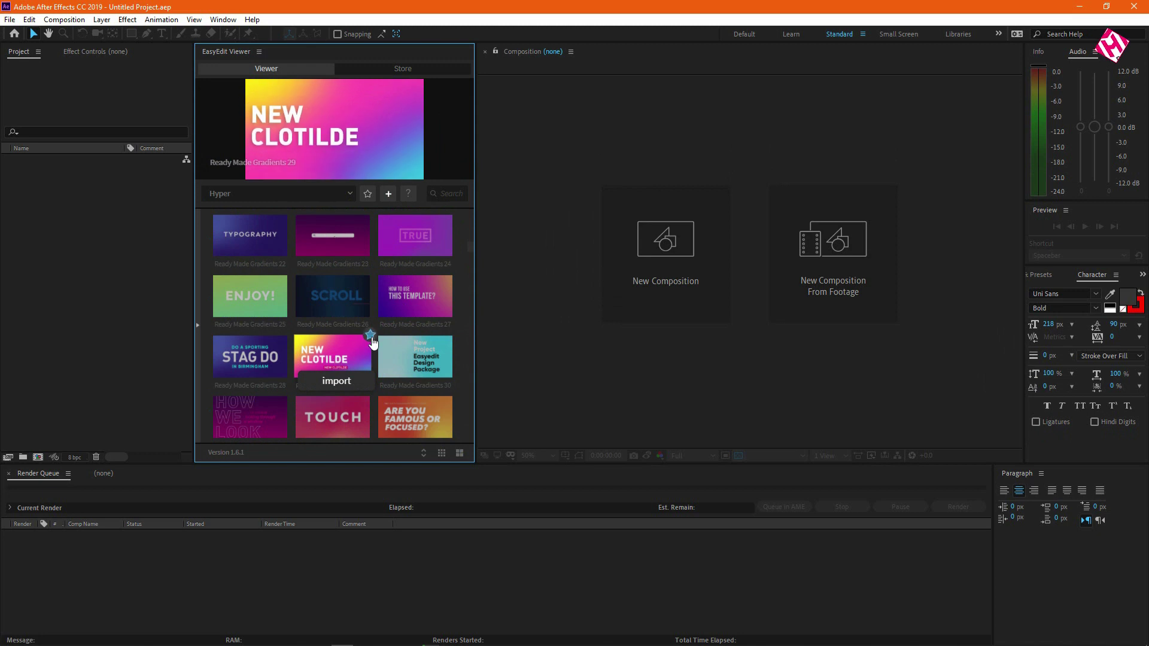
pyautogui.scroll(-15, 371, 341)
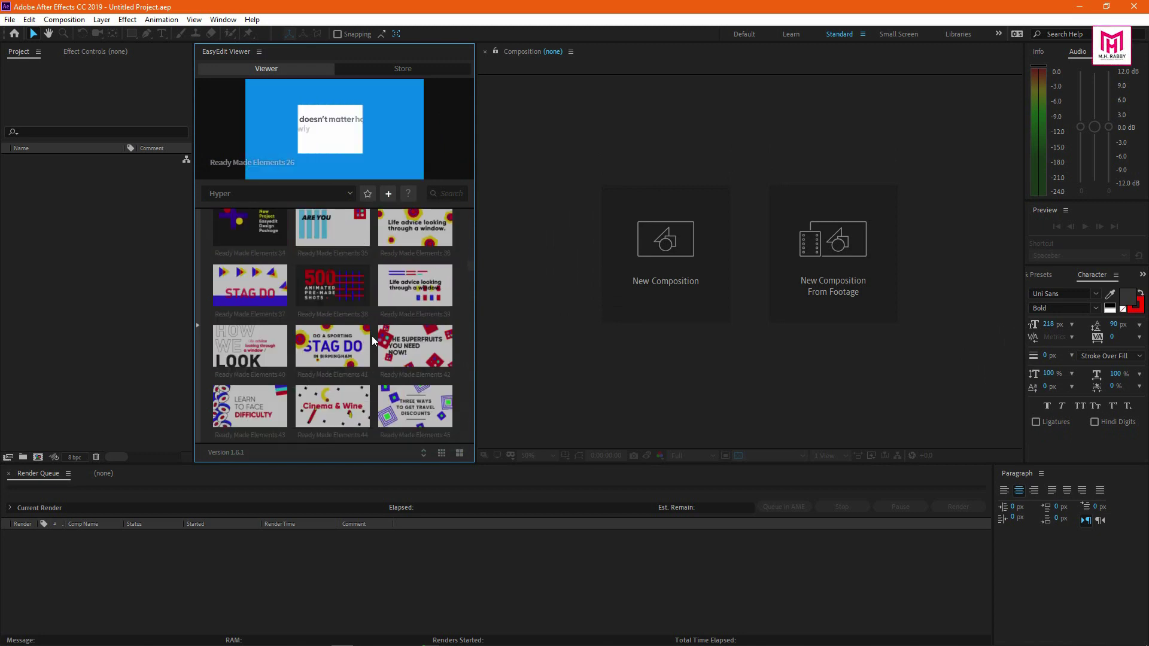
pyautogui.moveTo(346, 350)
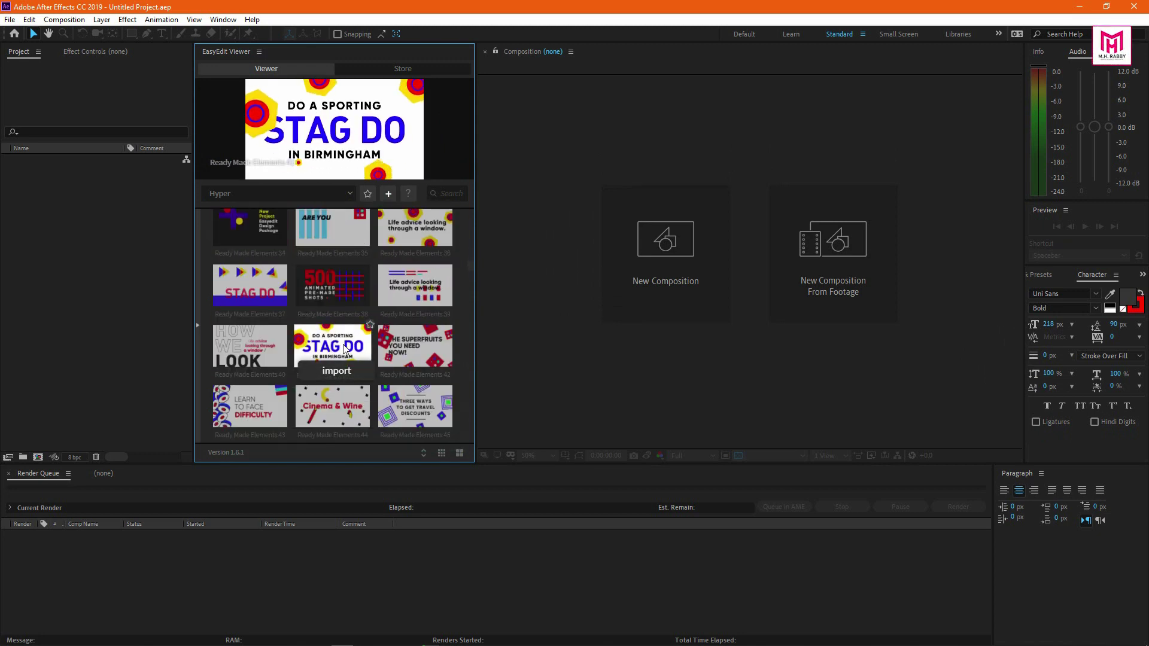
pyautogui.click(369, 326)
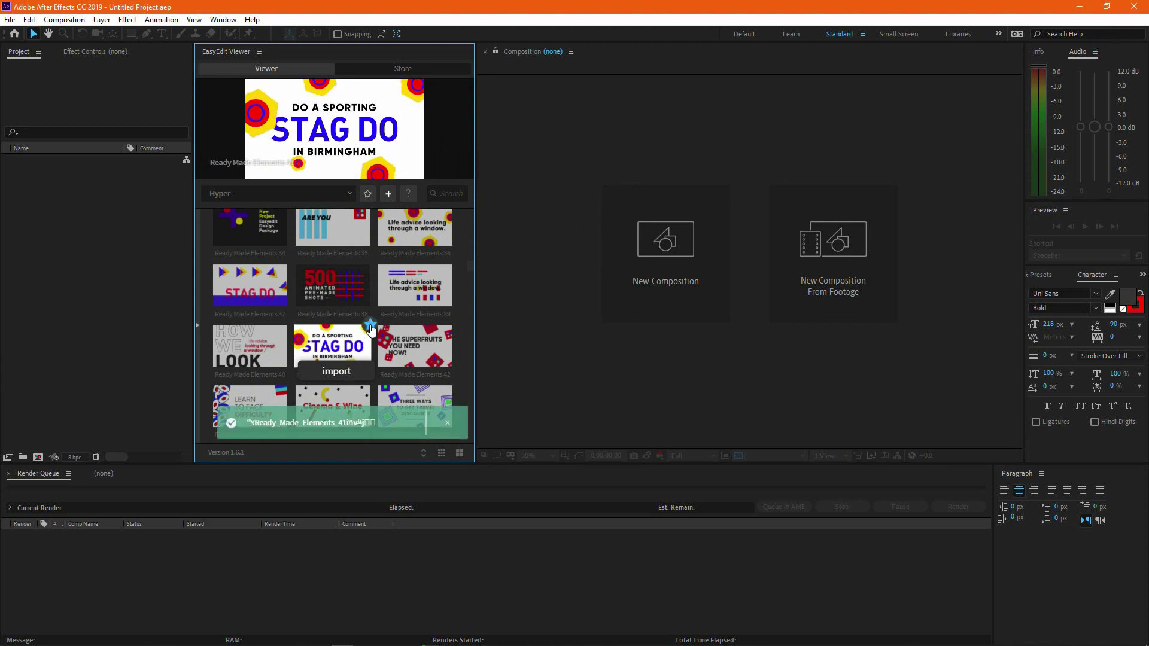
# Show only favourites and unstar Ready Made Elements 41 and Ready Made Gradients 29
pyautogui.click(368, 194)
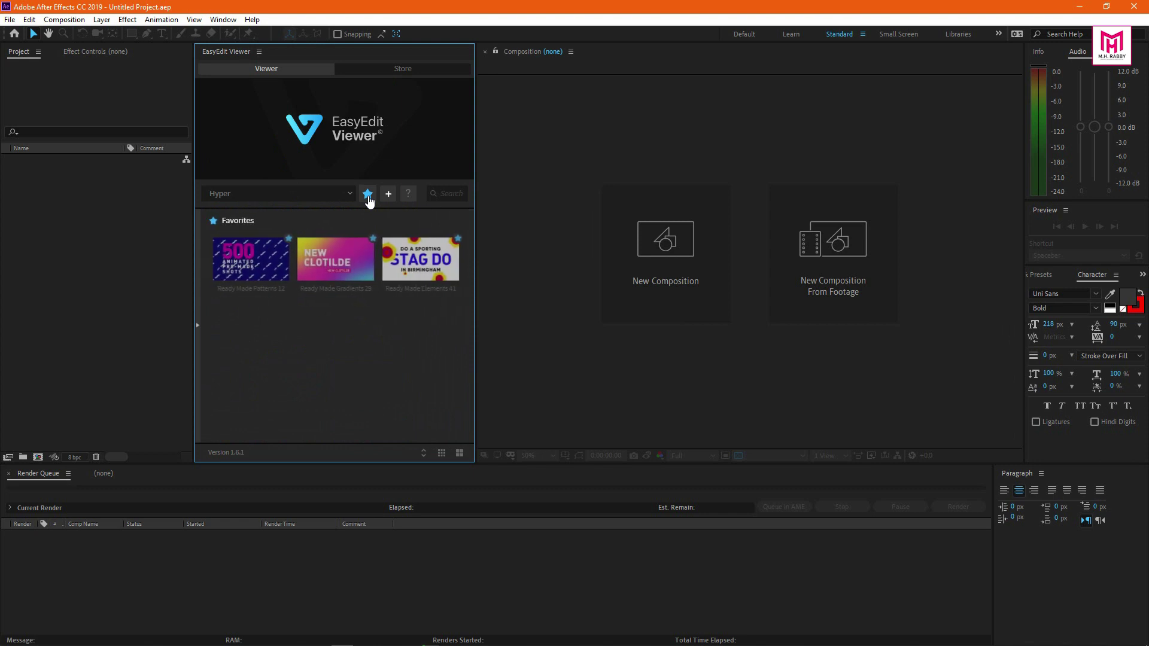
pyautogui.moveTo(261, 239)
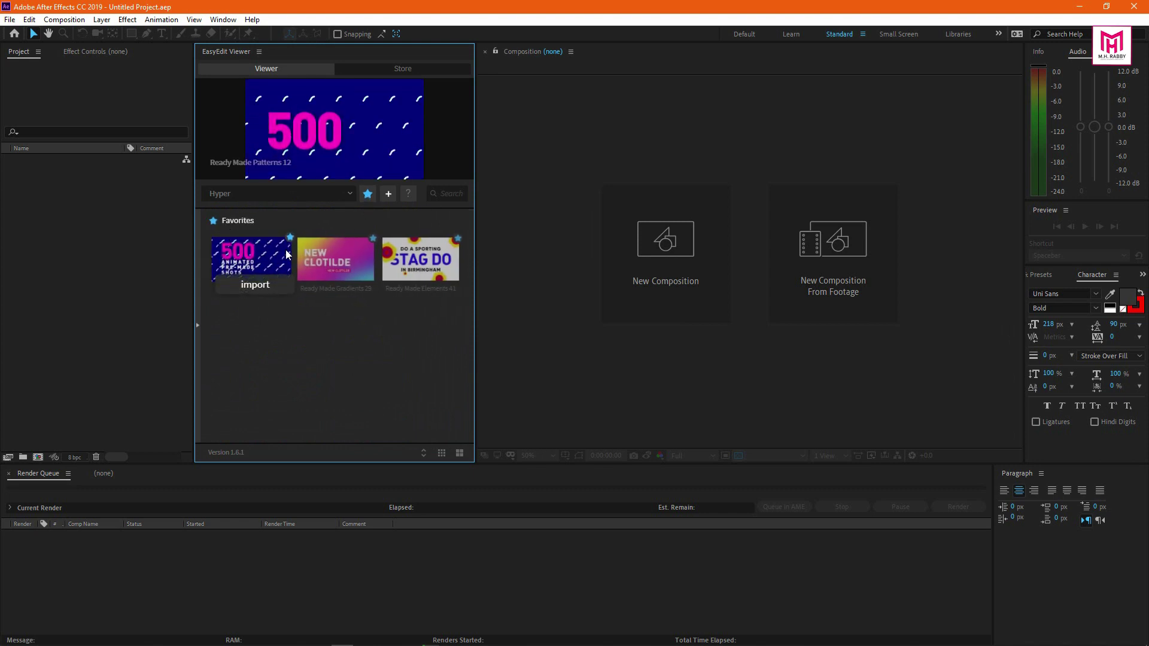
pyautogui.moveTo(344, 258)
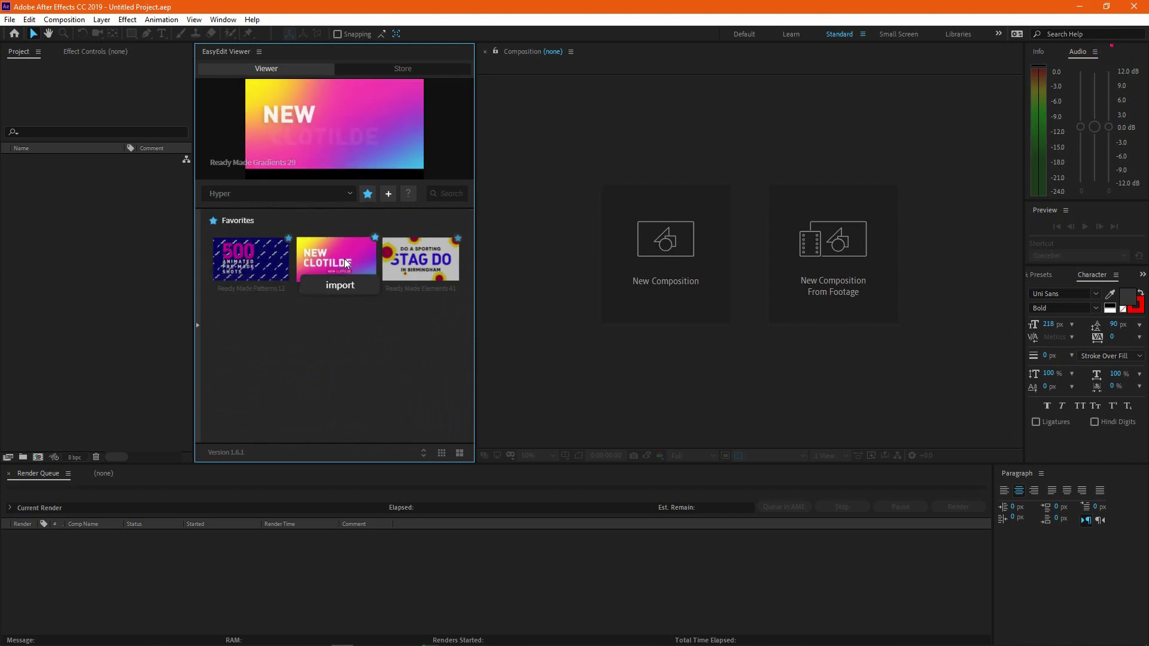
pyautogui.moveTo(423, 261)
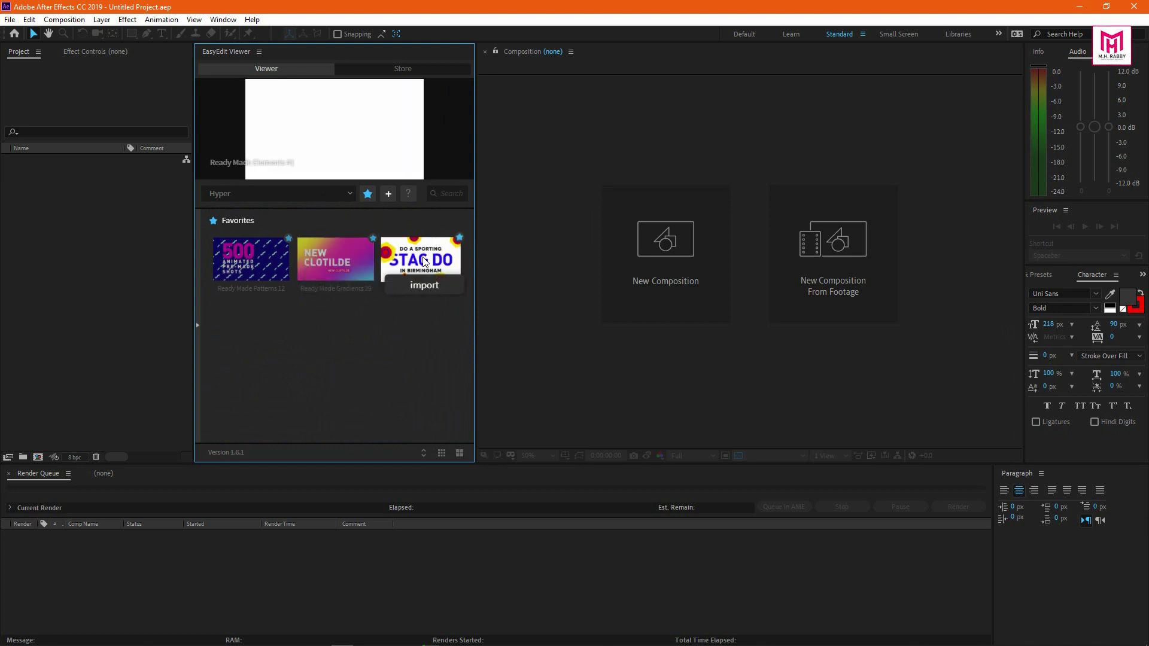
pyautogui.click(460, 238)
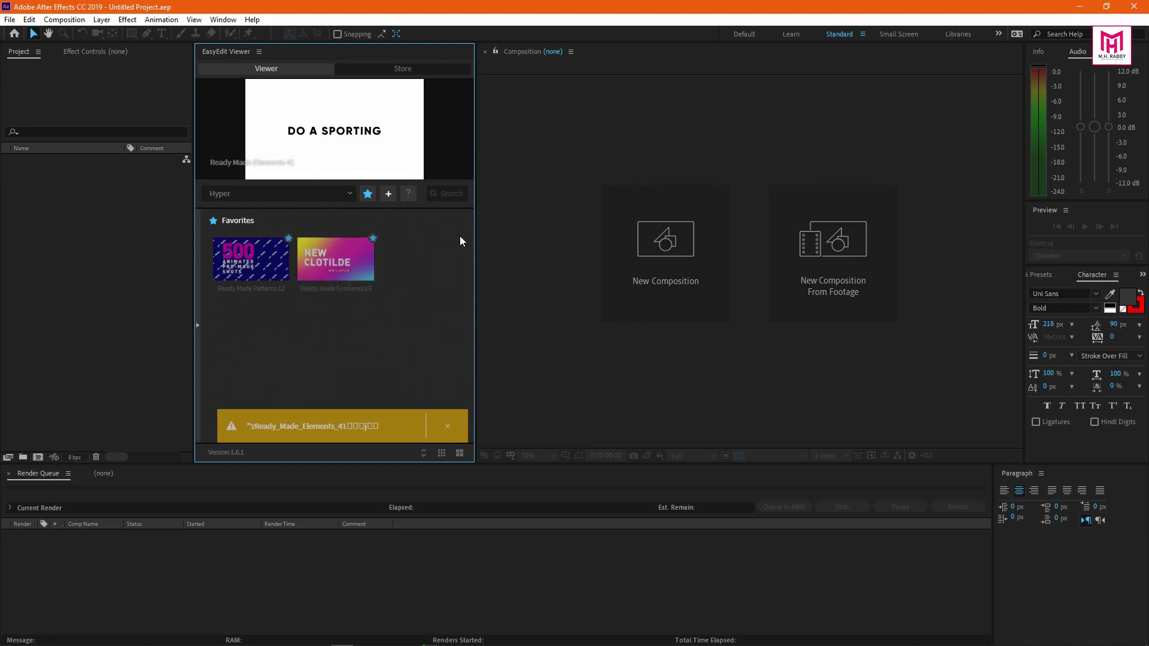
pyautogui.click(371, 239)
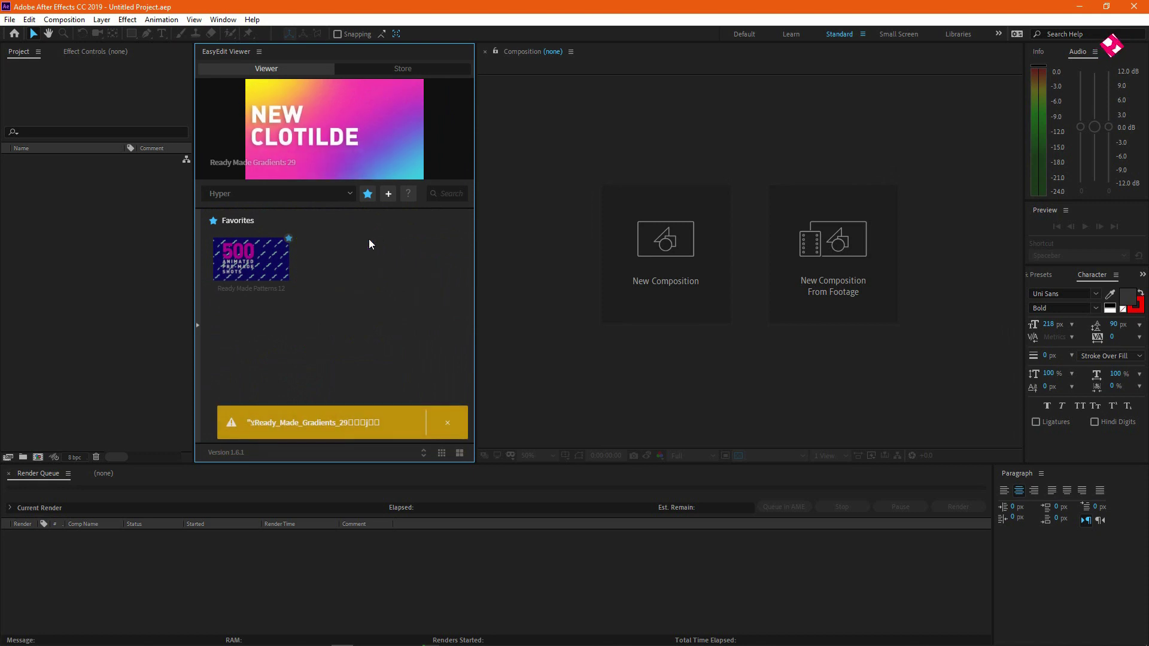
# Create Comp 1 with width 1080 and height 1920 in Composition Settings
pyautogui.click(365, 198)
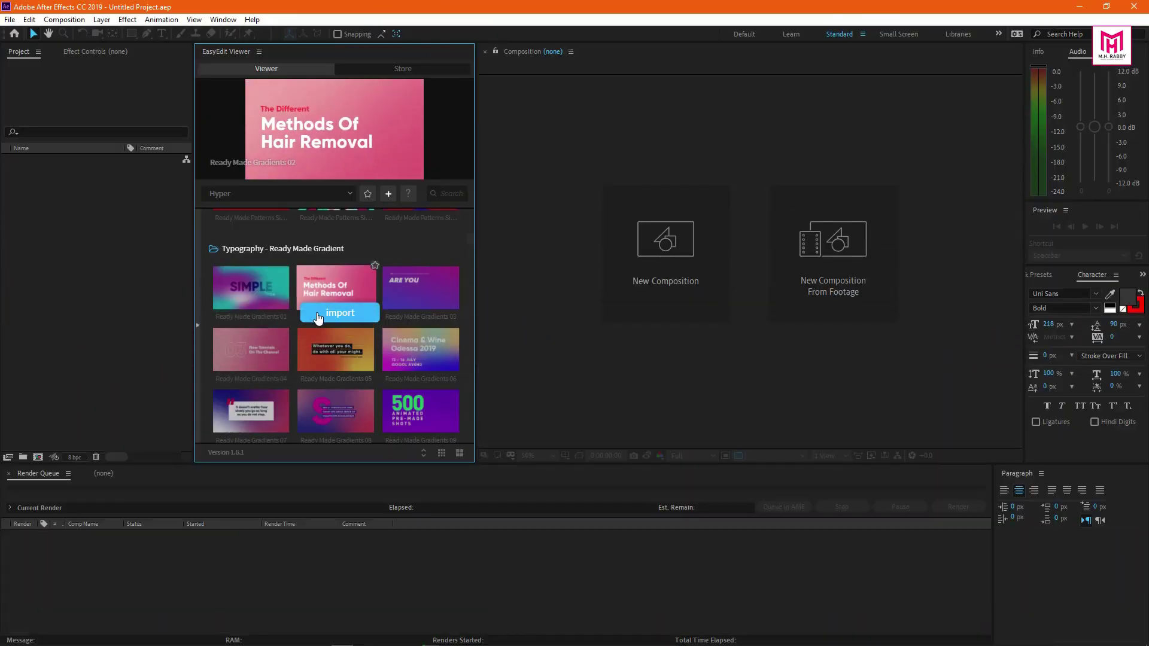
pyautogui.click(645, 243)
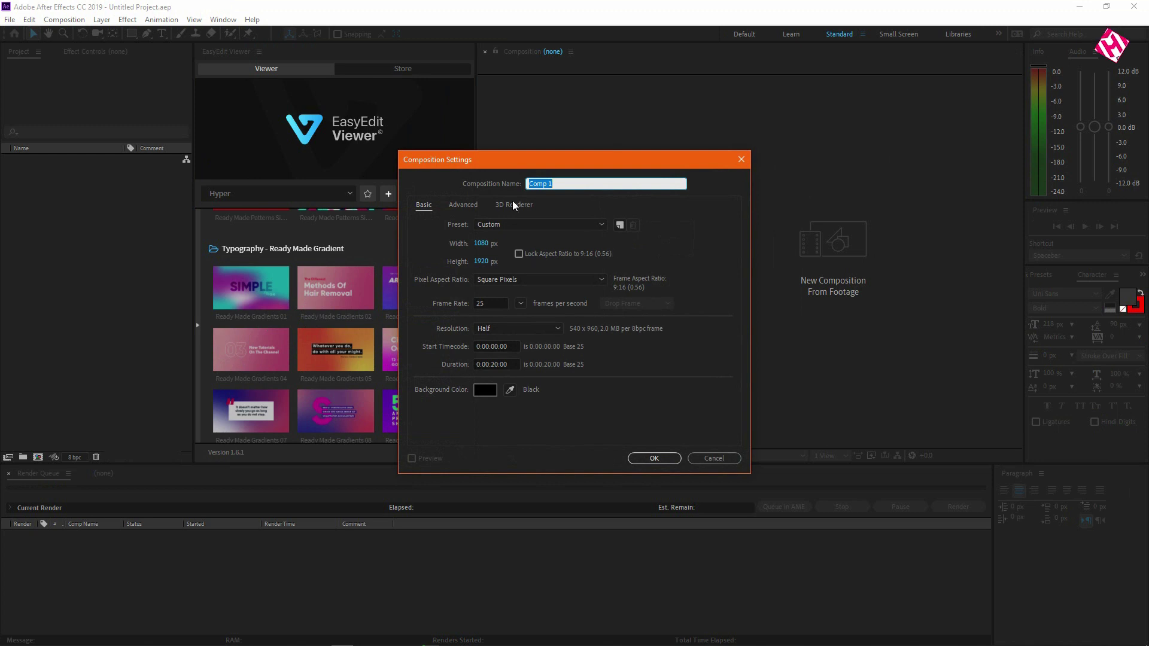
pyautogui.moveTo(537, 165); pyautogui.dragTo(489, 168)
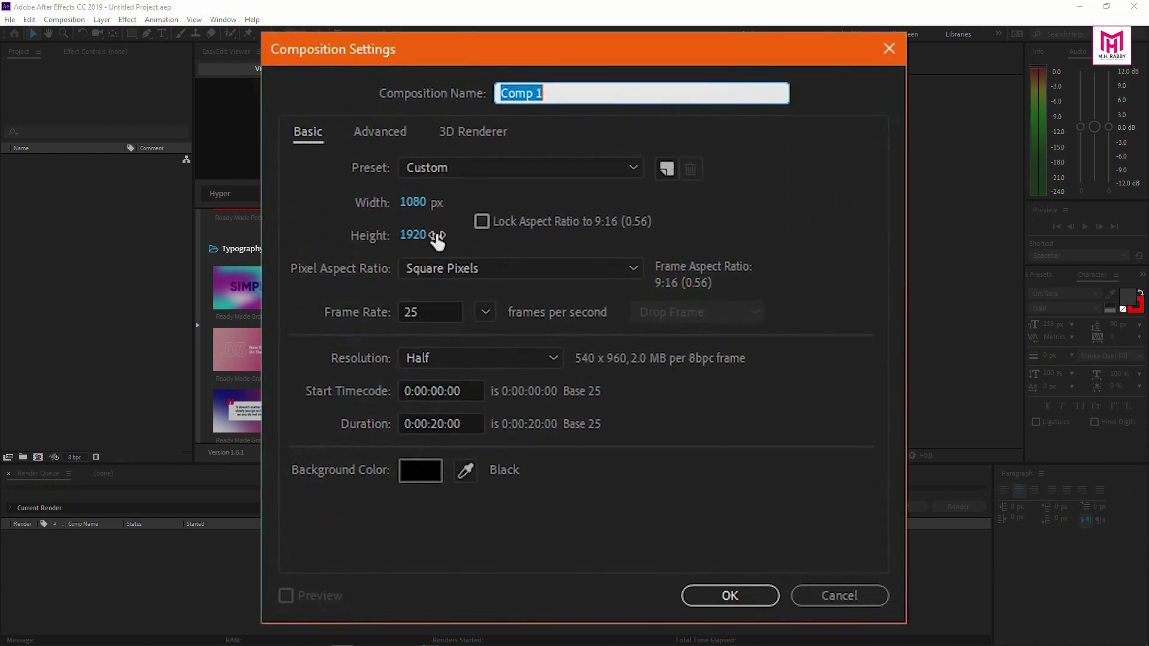
pyautogui.click(419, 202)
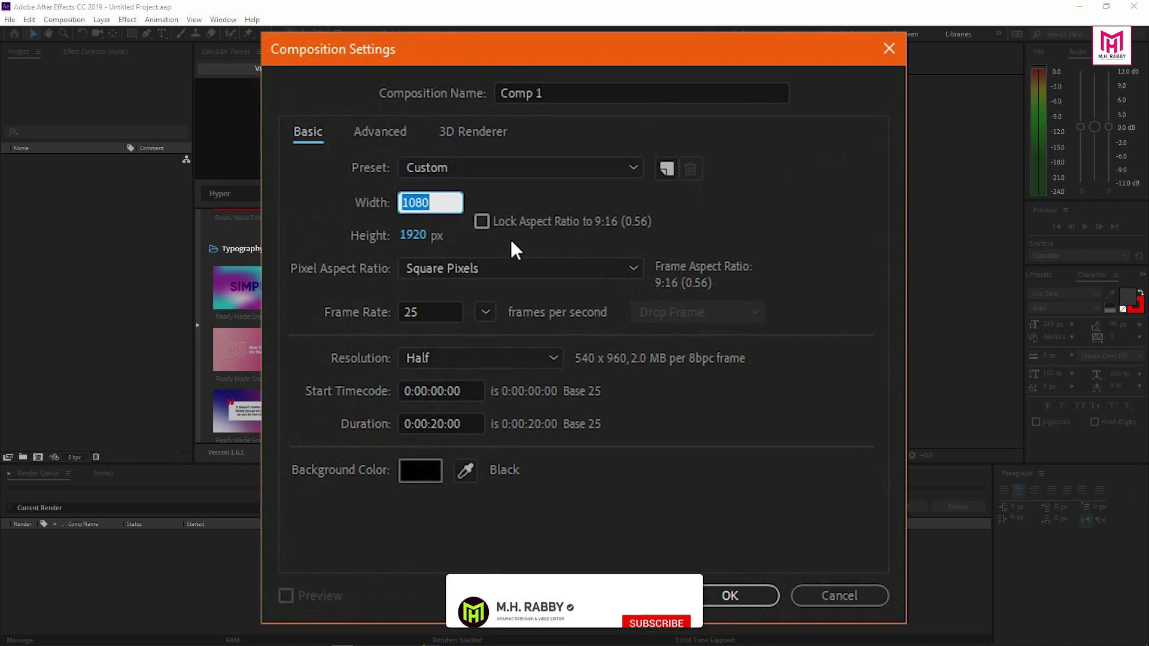
pyautogui.press('Tab')
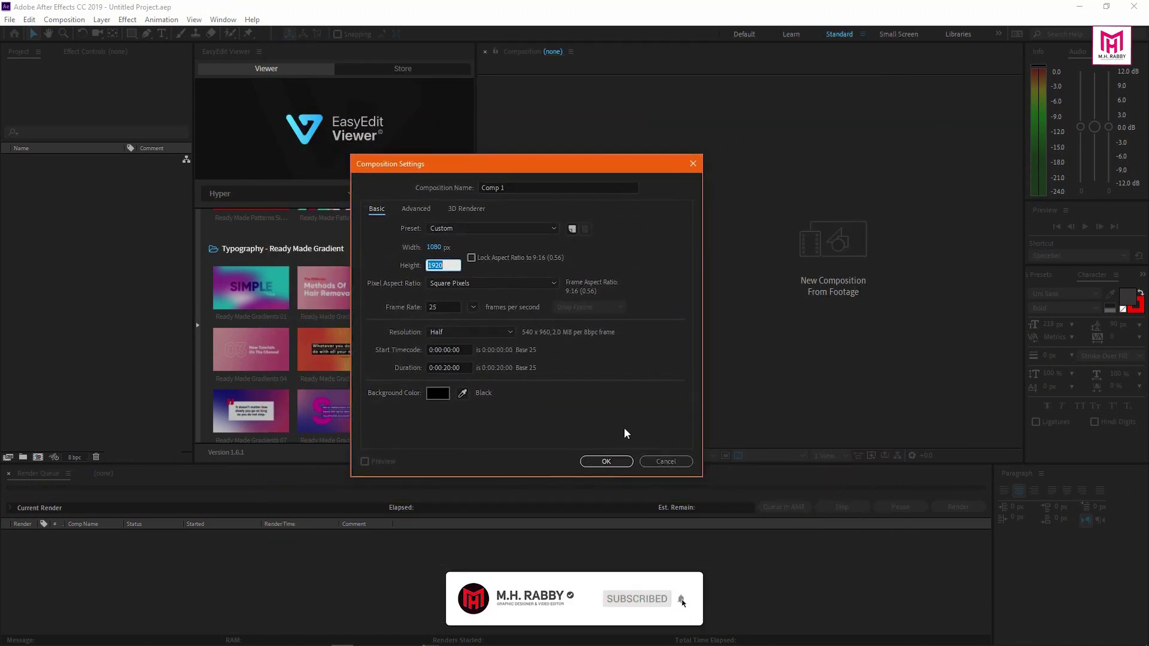
pyautogui.click(611, 464)
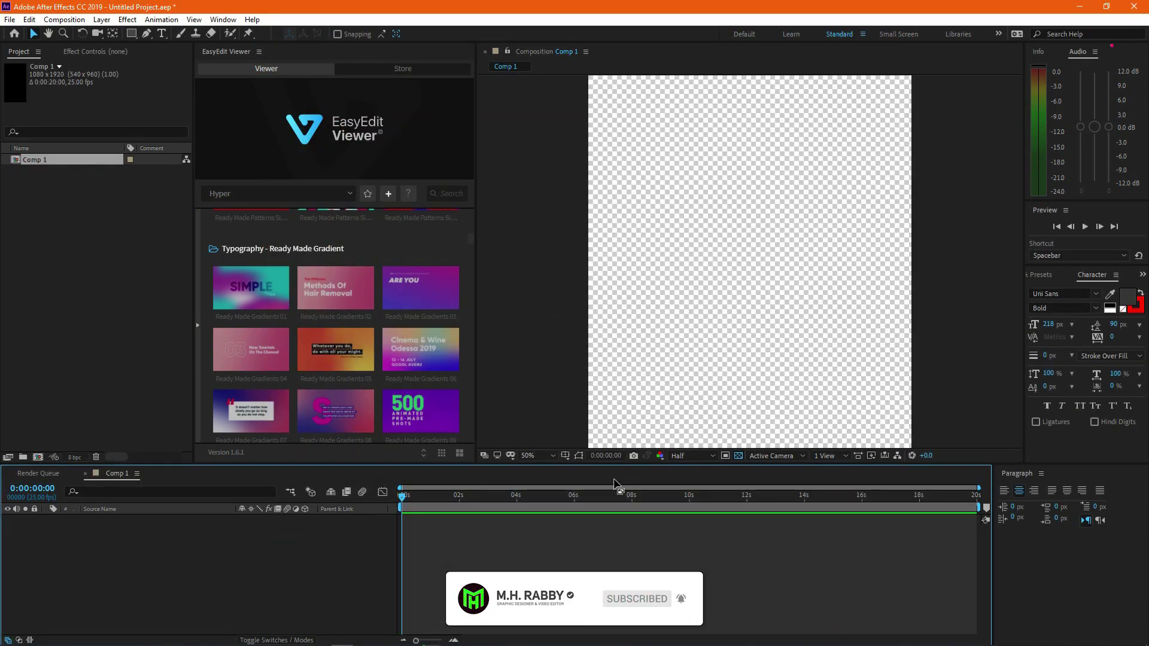
# Set the composition viewer magnification to Fit
pyautogui.press(',')
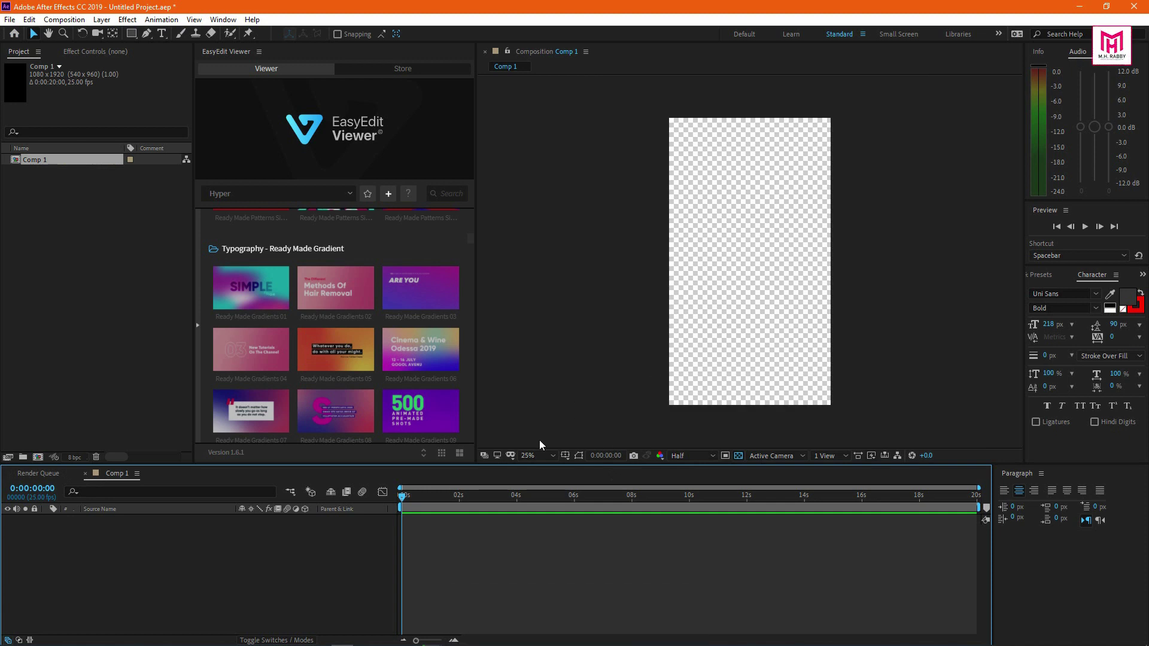
pyautogui.click(538, 456)
pyautogui.click(544, 257)
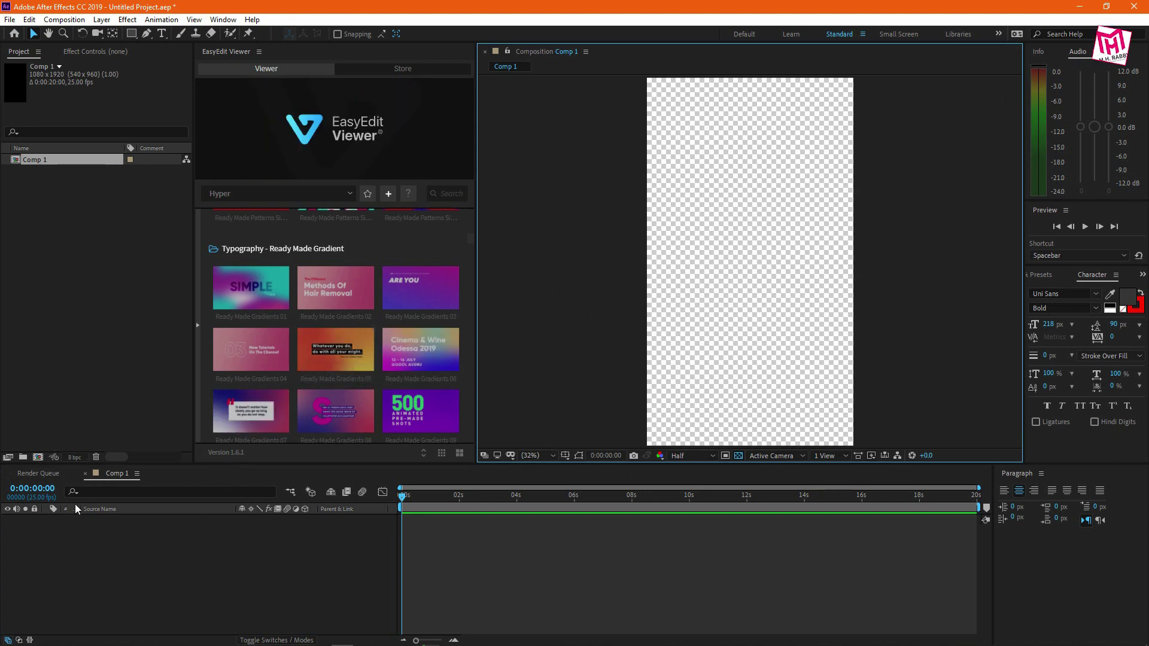
# Create Comp 2 at 1920×1080 and a square Comp 3 at 1080×1080
pyautogui.click(38, 458)
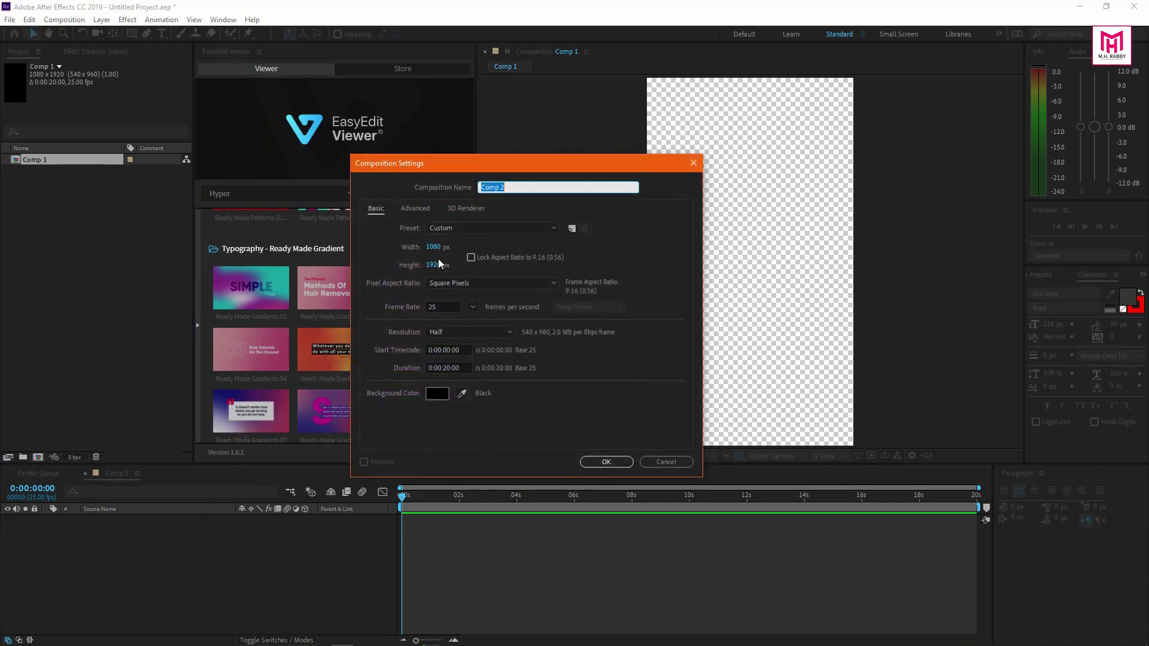
pyautogui.click(605, 461)
pyautogui.click(658, 401)
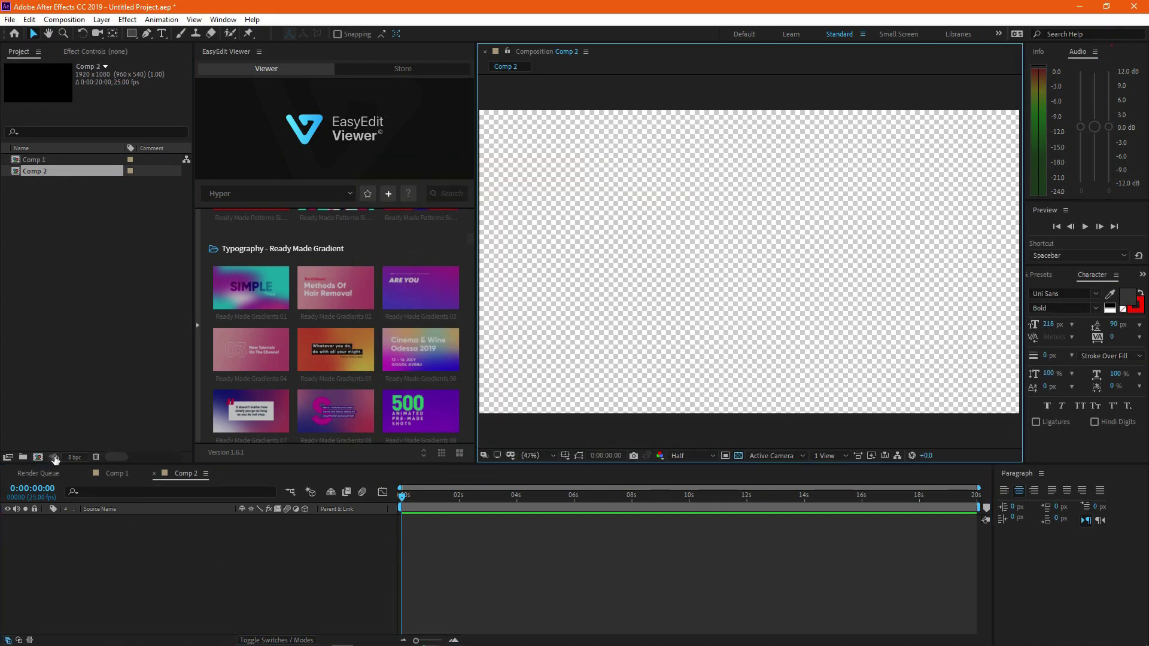
pyautogui.click(38, 458)
pyautogui.write('1080')
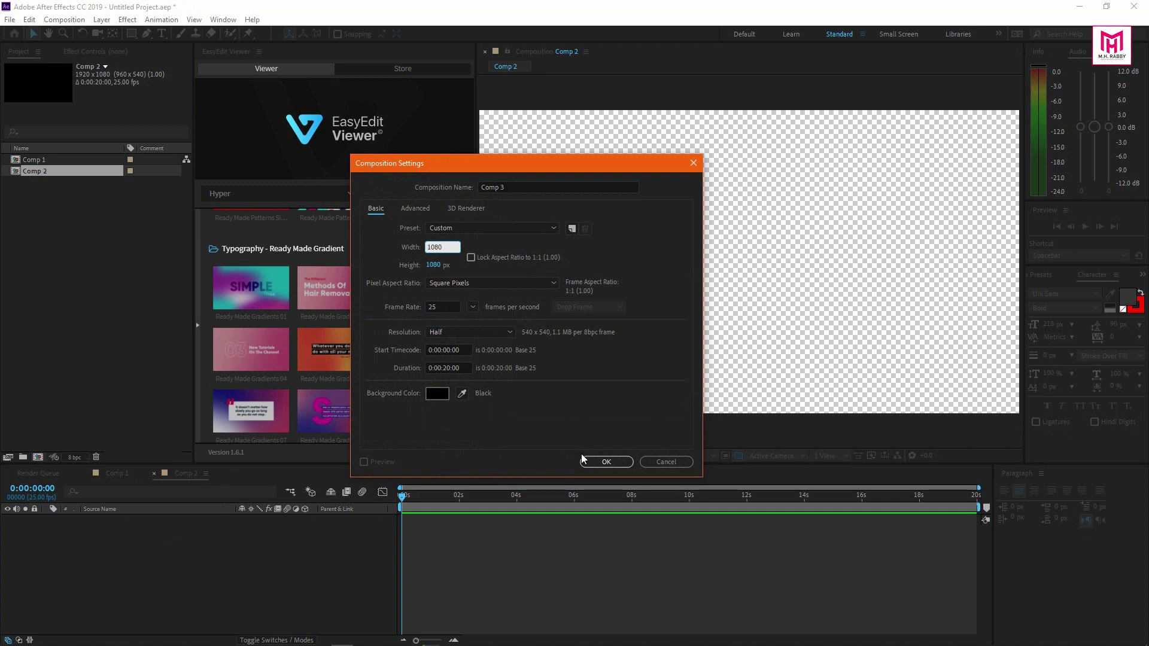
pyautogui.click(606, 462)
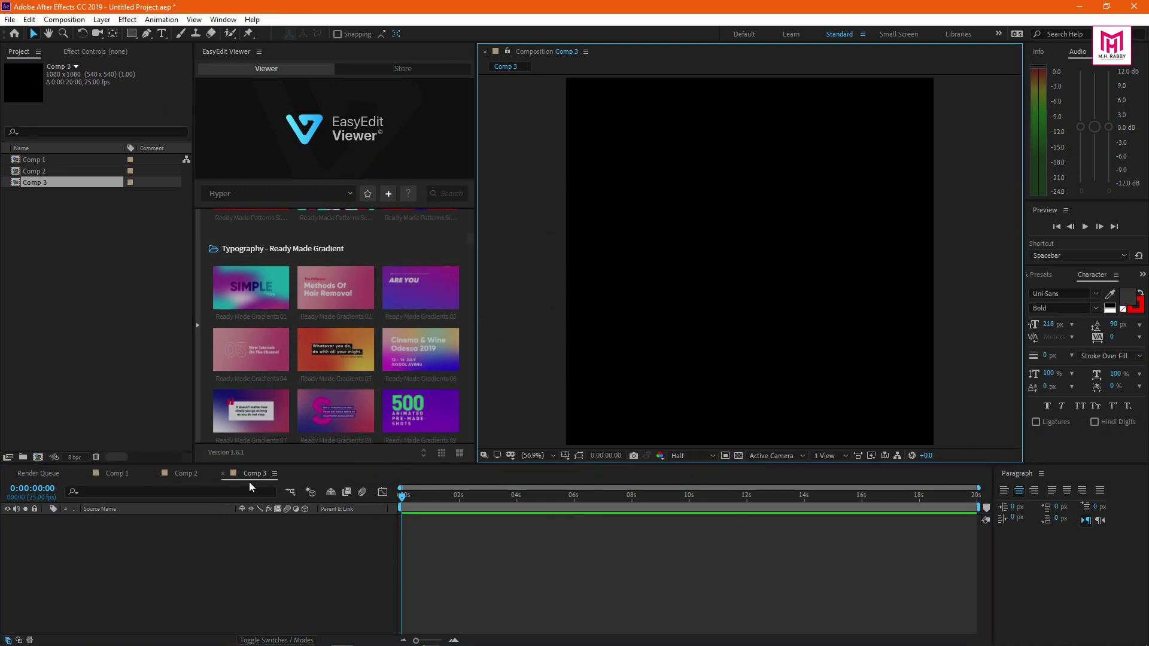
# Import Ready Made Patterns 27 (Stag Do) into Comp 1 and scrub through its animation
pyautogui.scroll(-10, 341, 308)
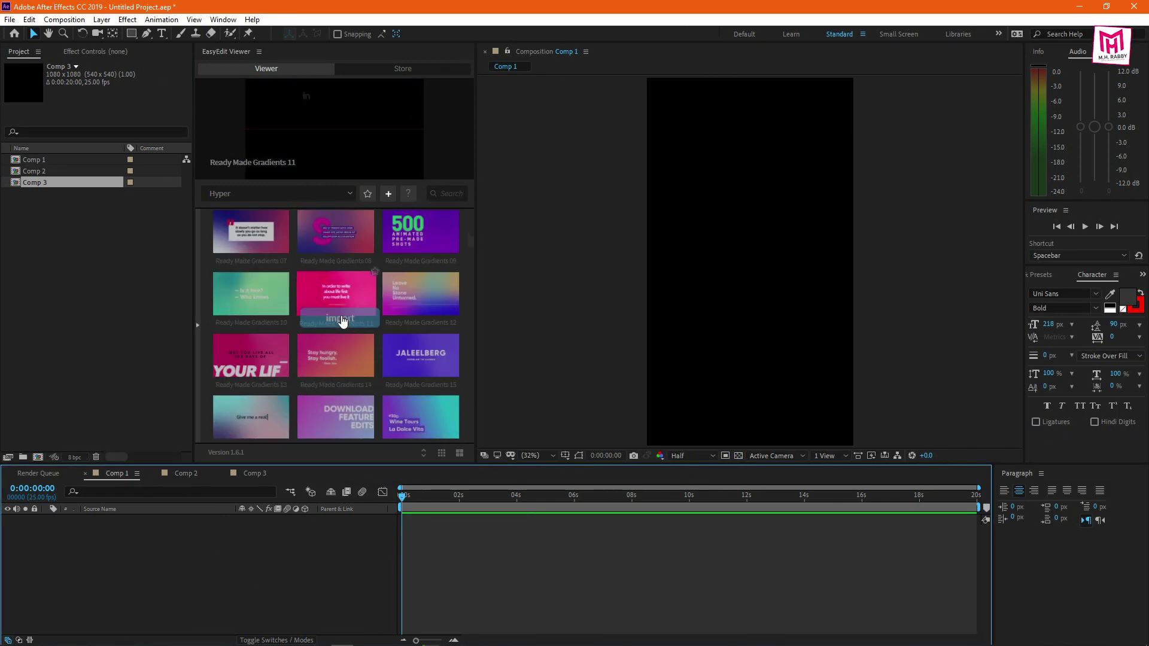
pyautogui.scroll(-20, 342, 339)
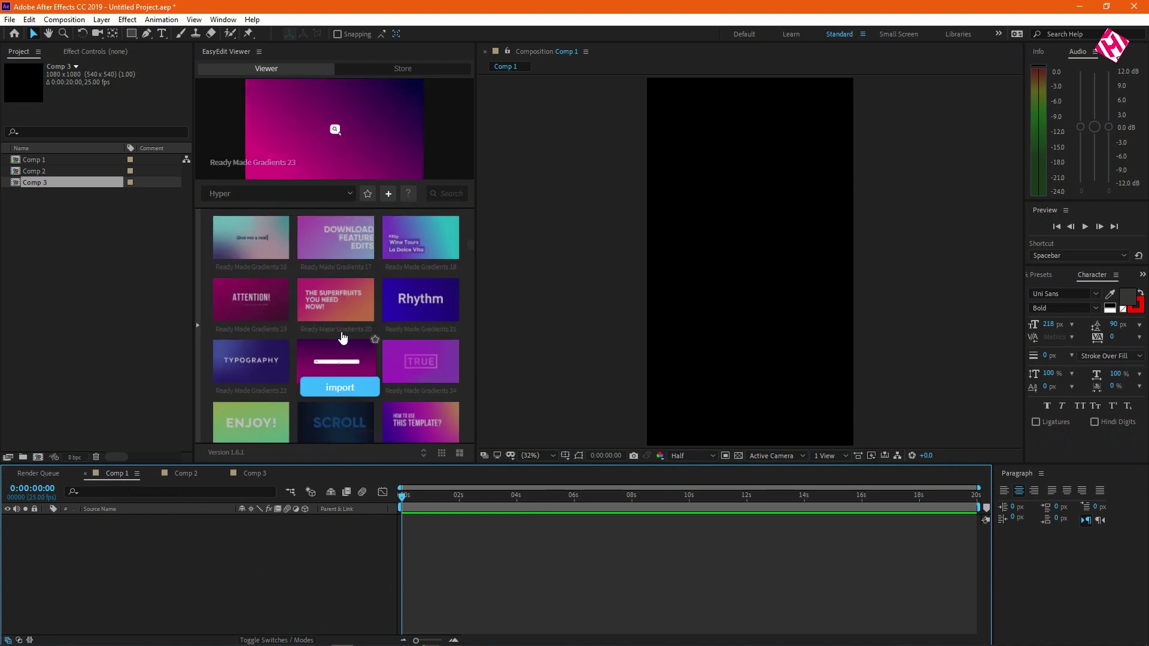
pyautogui.scroll(3, 357, 336)
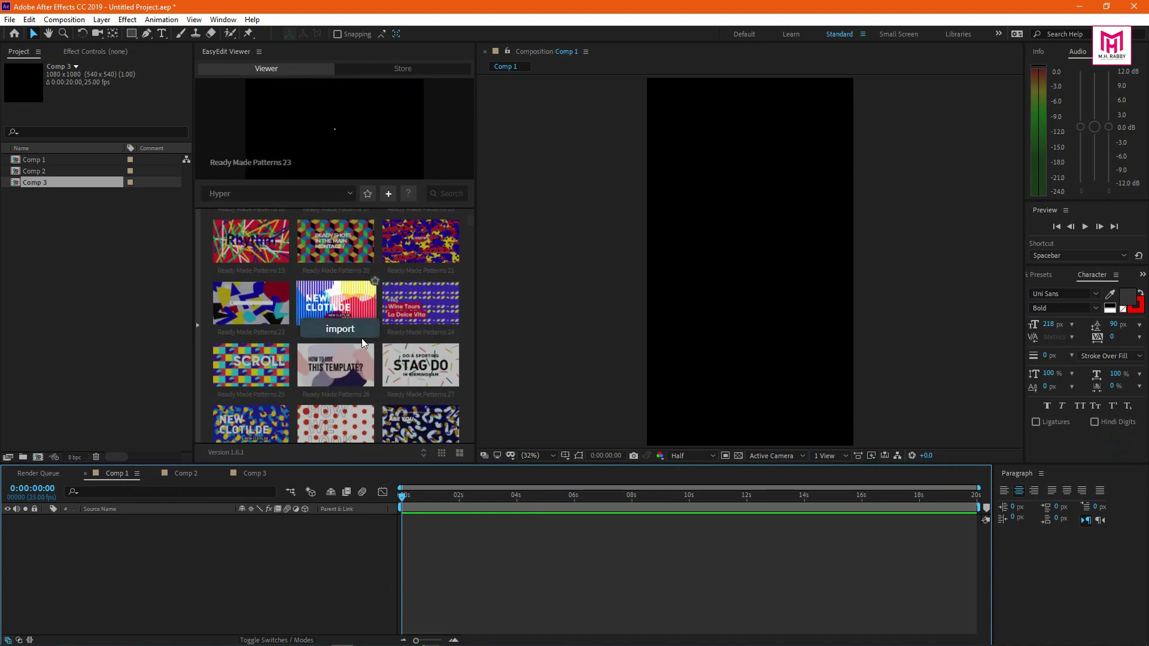
pyautogui.moveTo(411, 362)
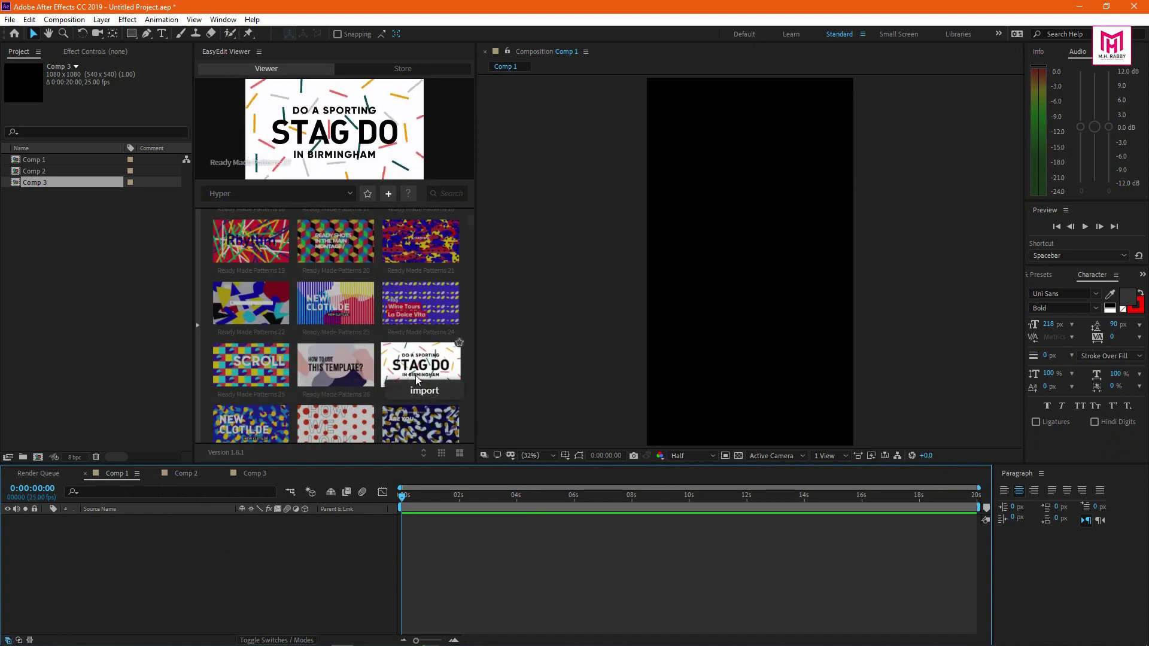
pyautogui.click(419, 395)
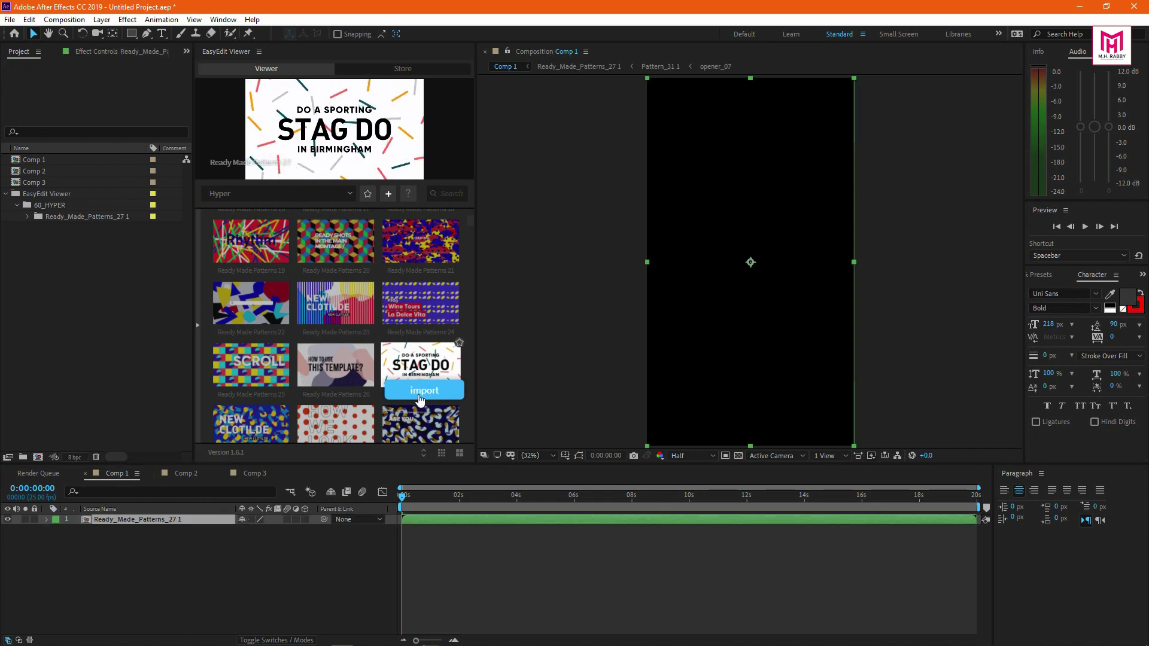
pyautogui.moveTo(403, 497); pyautogui.dragTo(487, 510)
# Import the Stag Do template into Comp 2 and Comp 3, then preview it in Comp 3
pyautogui.click(185, 473)
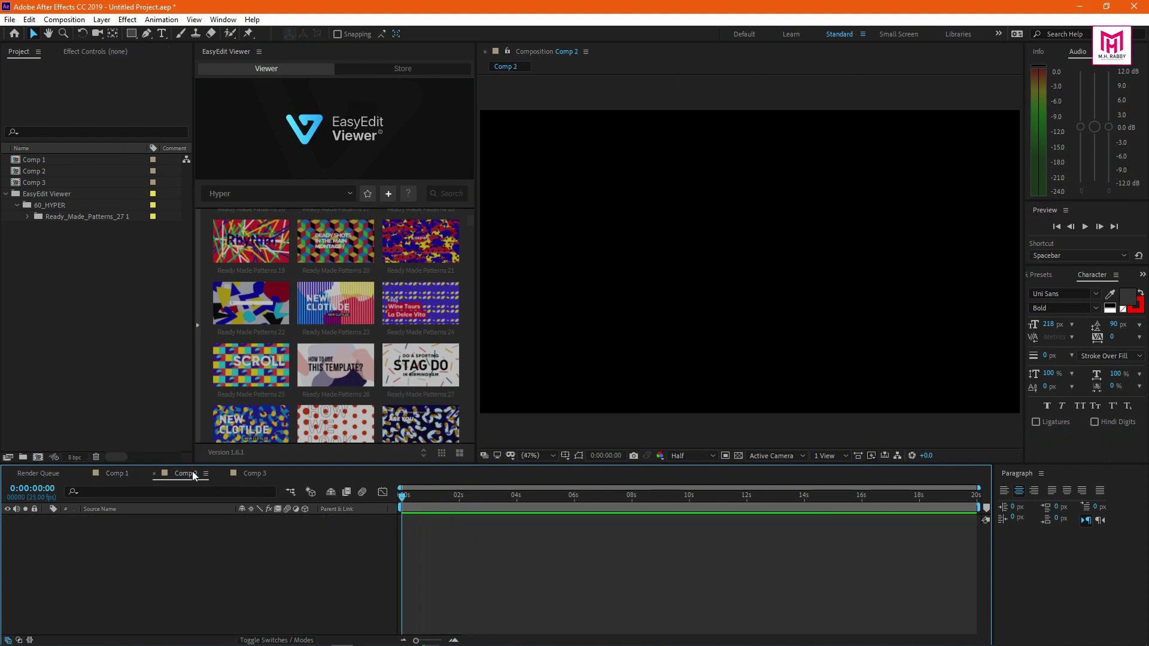
pyautogui.moveTo(392, 380)
pyautogui.click(425, 389)
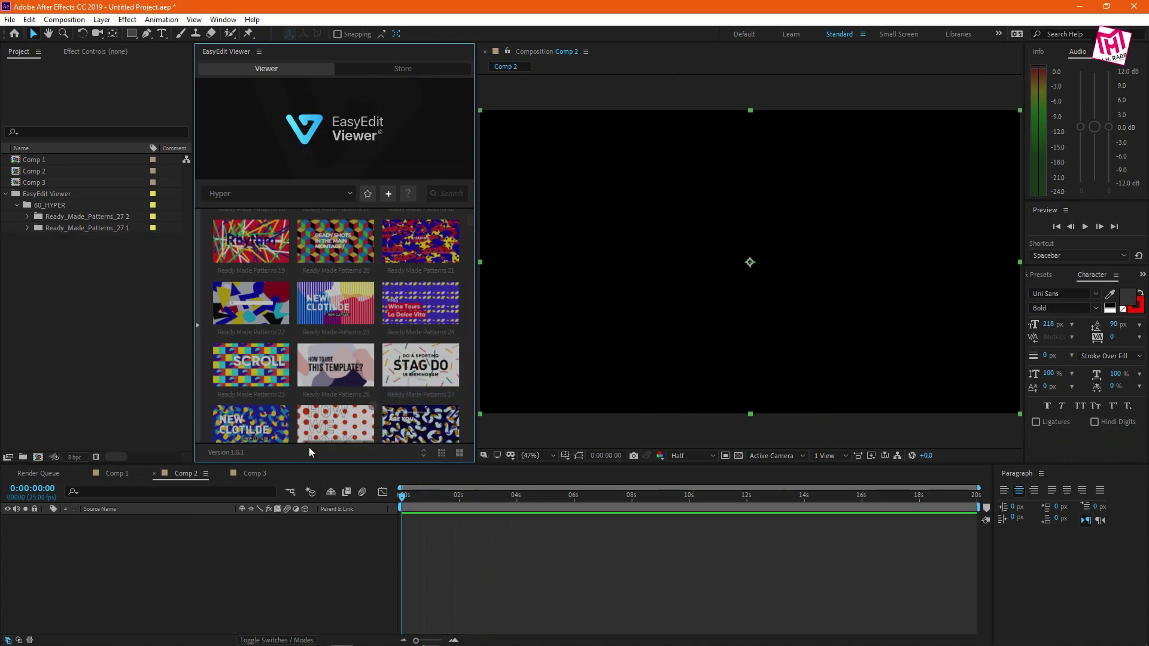
pyautogui.click(256, 474)
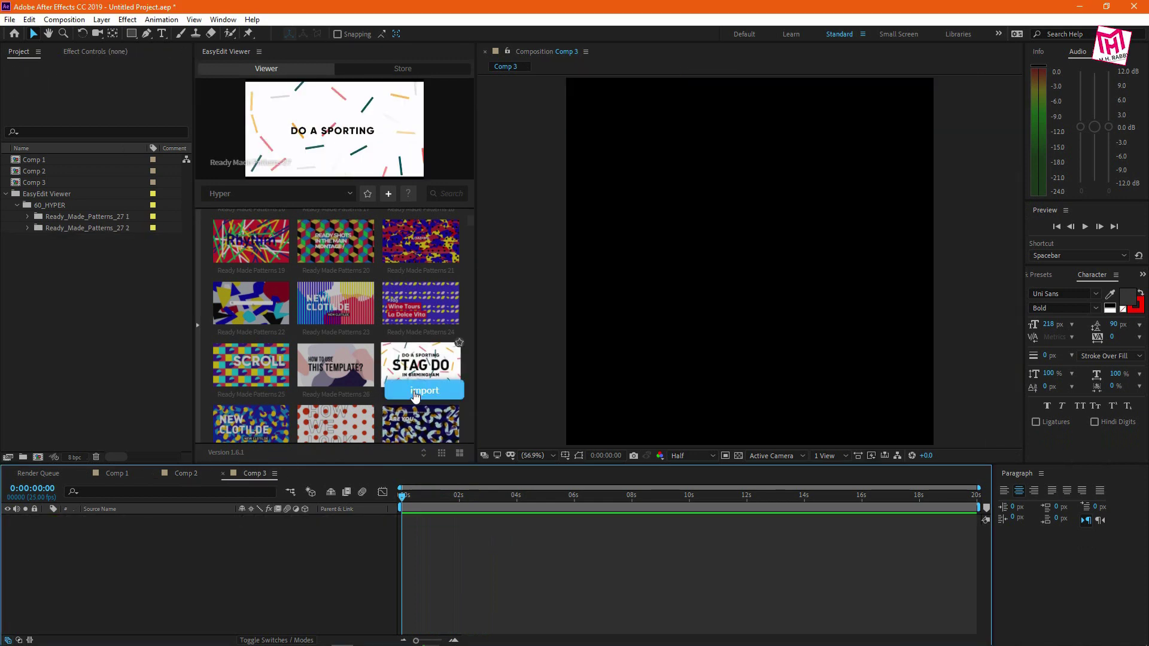
pyautogui.click(415, 394)
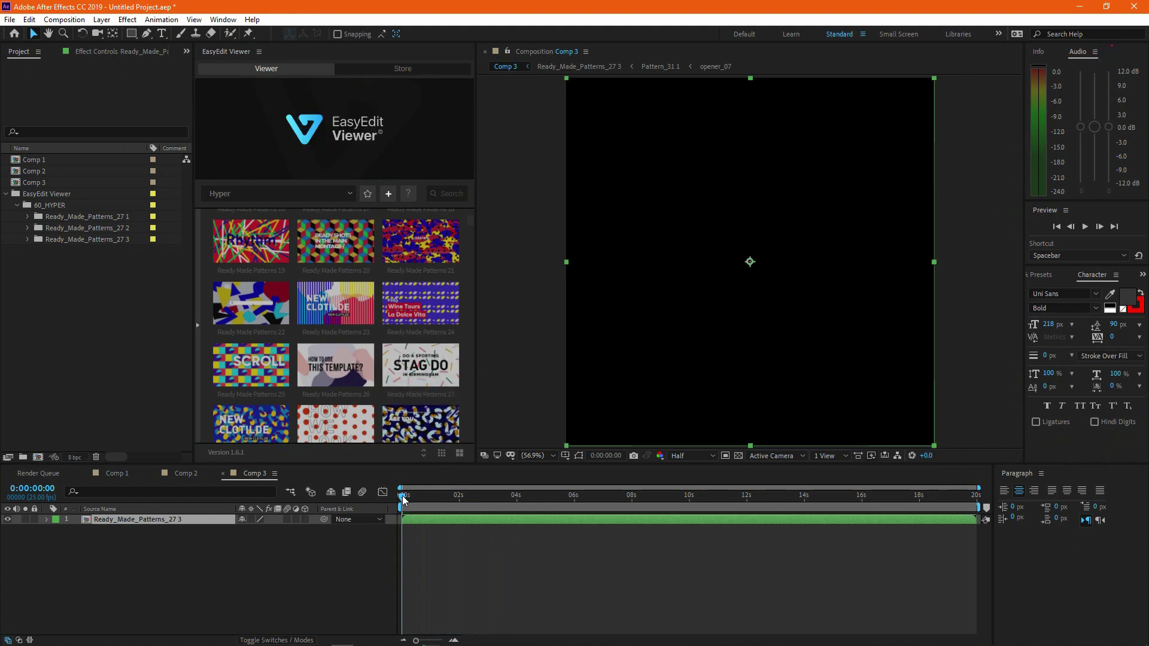
pyautogui.moveTo(403, 500); pyautogui.dragTo(536, 509)
pyautogui.click(182, 473)
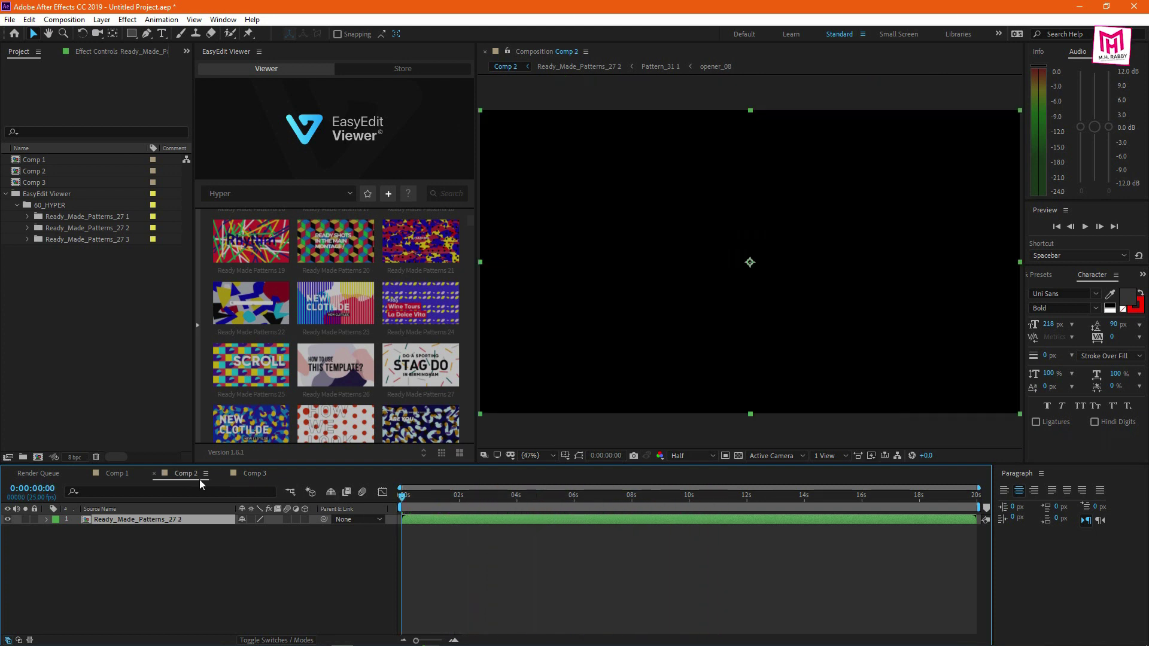
pyautogui.click(427, 506)
pyautogui.press('space')
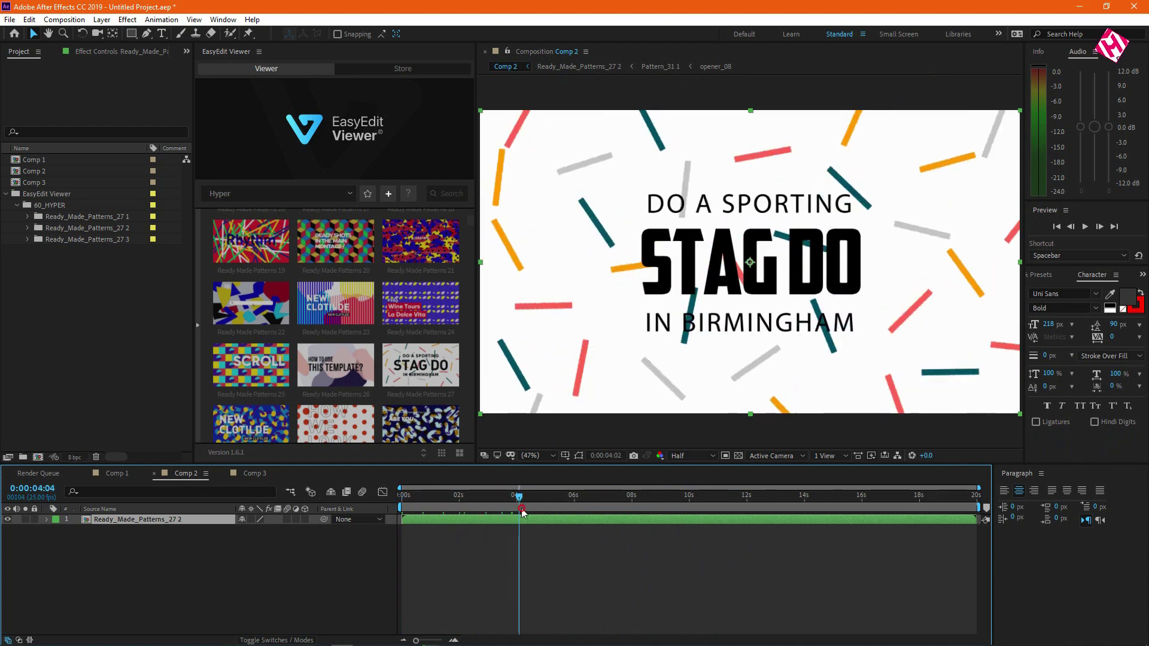
pyautogui.click(128, 476)
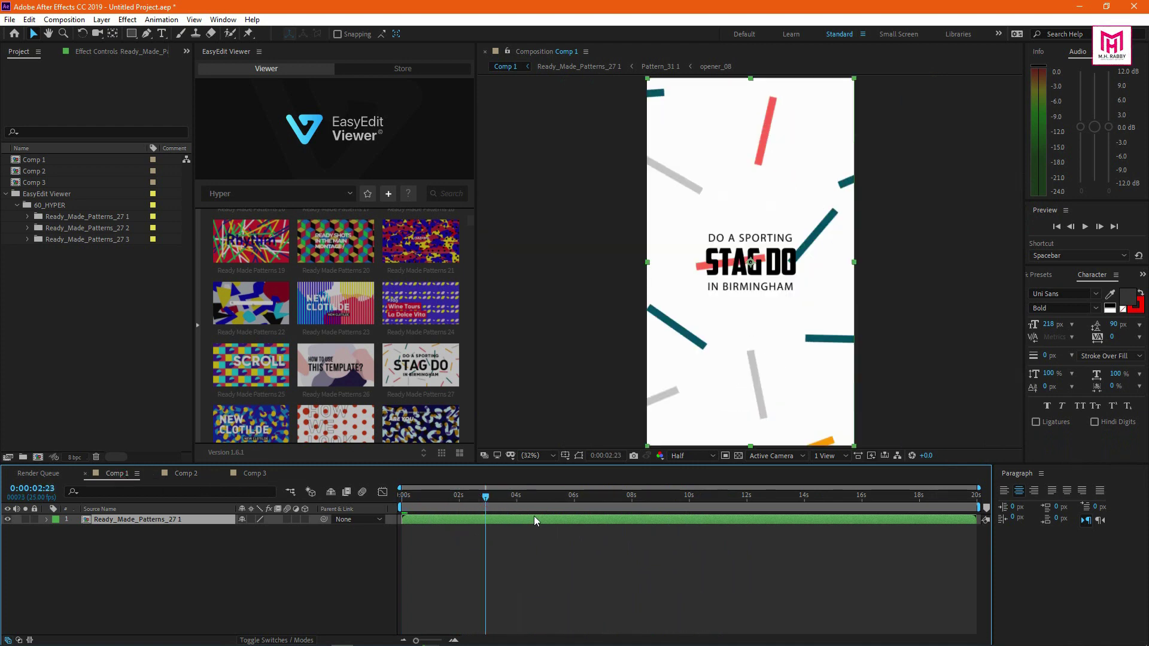
pyautogui.hotkey('shift', '.')
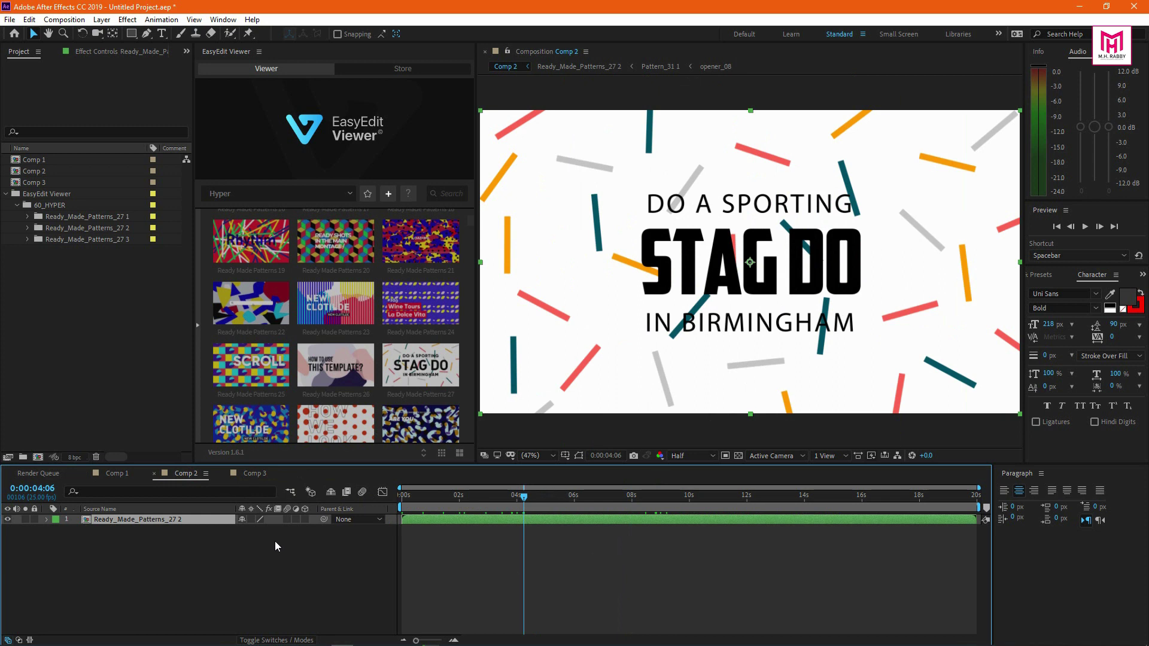
pyautogui.click(147, 549)
pyautogui.click(126, 520)
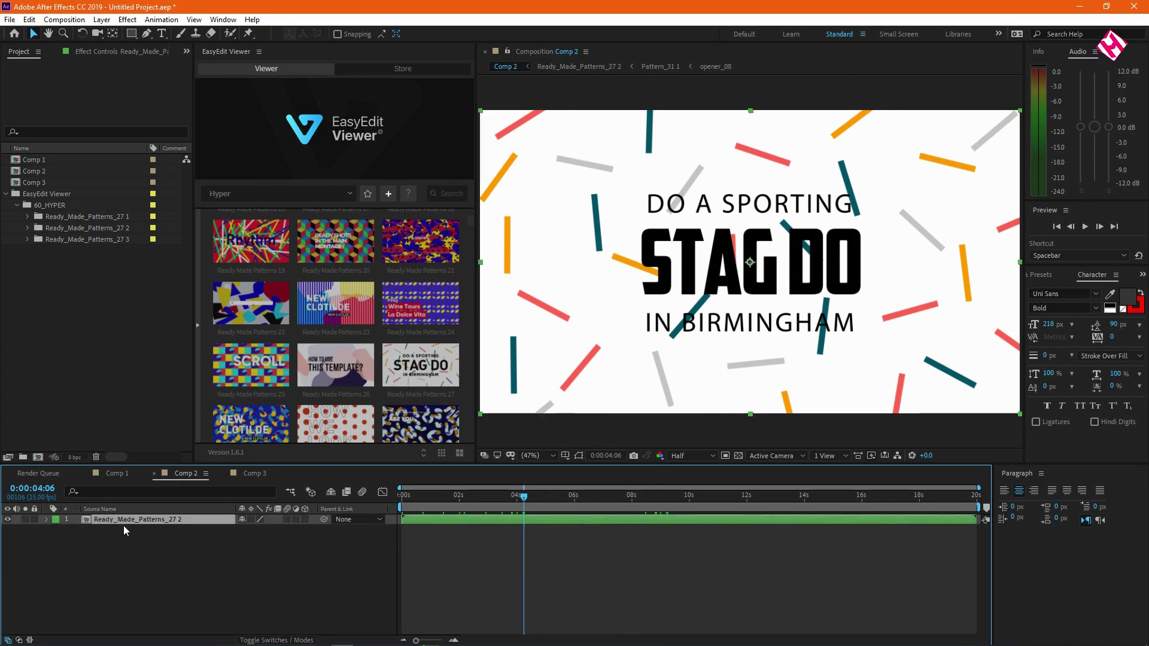
# Open Ready_Made_Patterns_27 2, then its Typography_55 1 1 precomp to reach Text 1–3
pyautogui.doubleClick(128, 520)
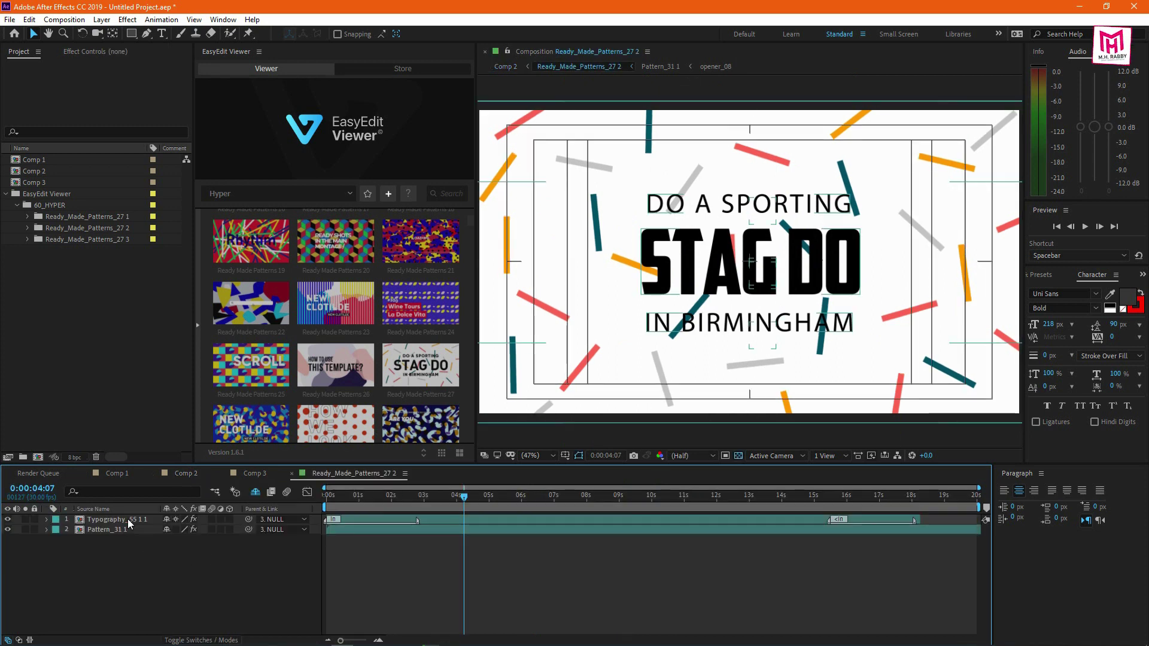
pyautogui.moveTo(254, 474); pyautogui.dragTo(389, 474)
pyautogui.click(289, 473)
pyautogui.click(105, 520)
pyautogui.click(111, 529)
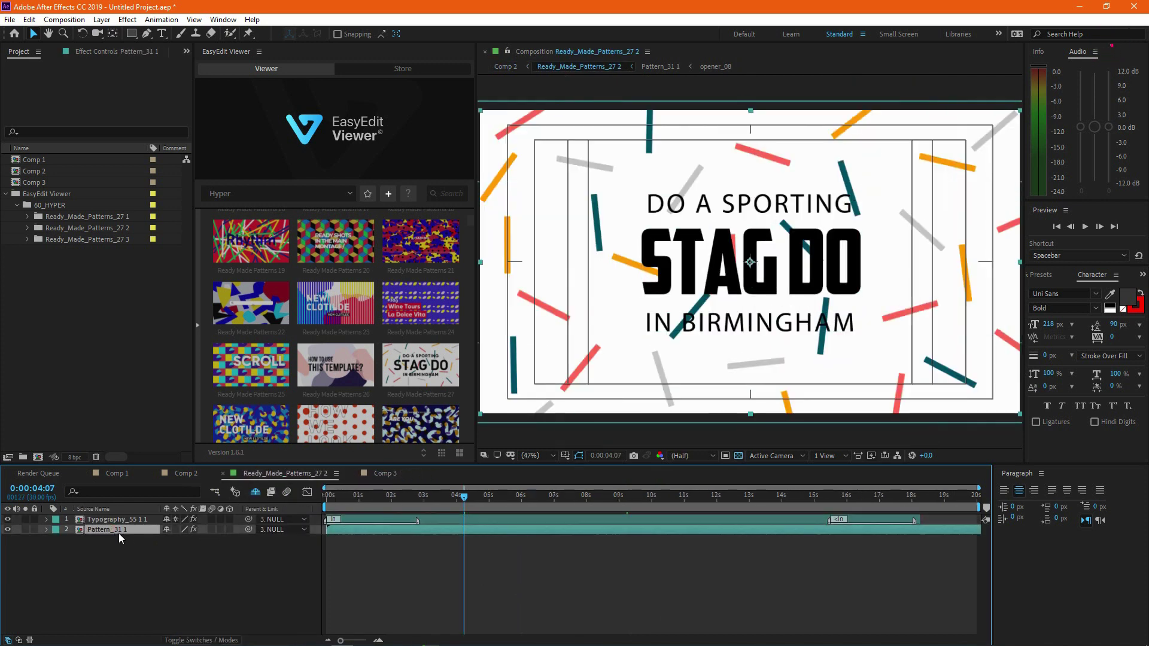
pyautogui.doubleClick(117, 519)
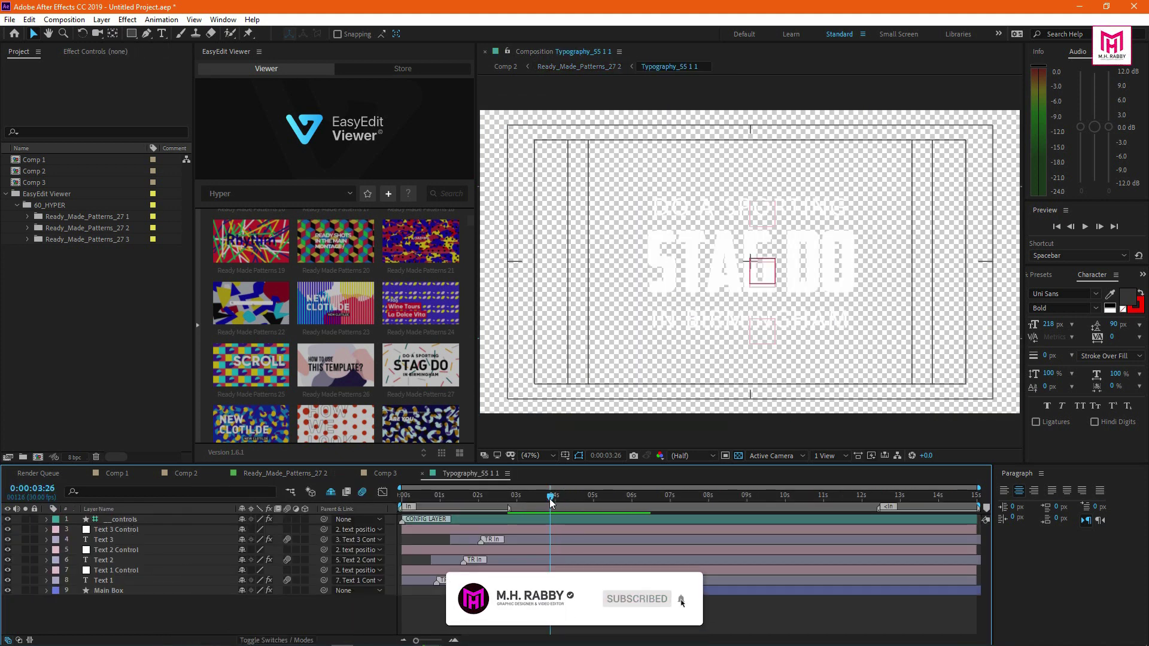
pyautogui.click(113, 541)
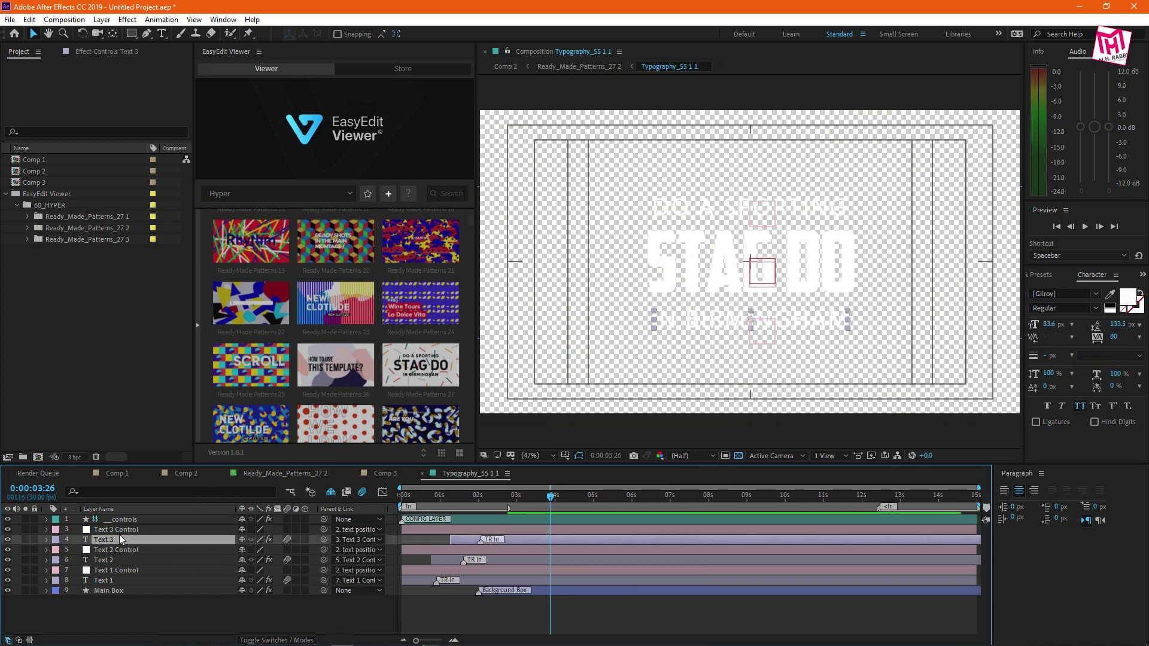
# Replace the STAG DO main title in Text 2 with the channel name
pyautogui.click(111, 579)
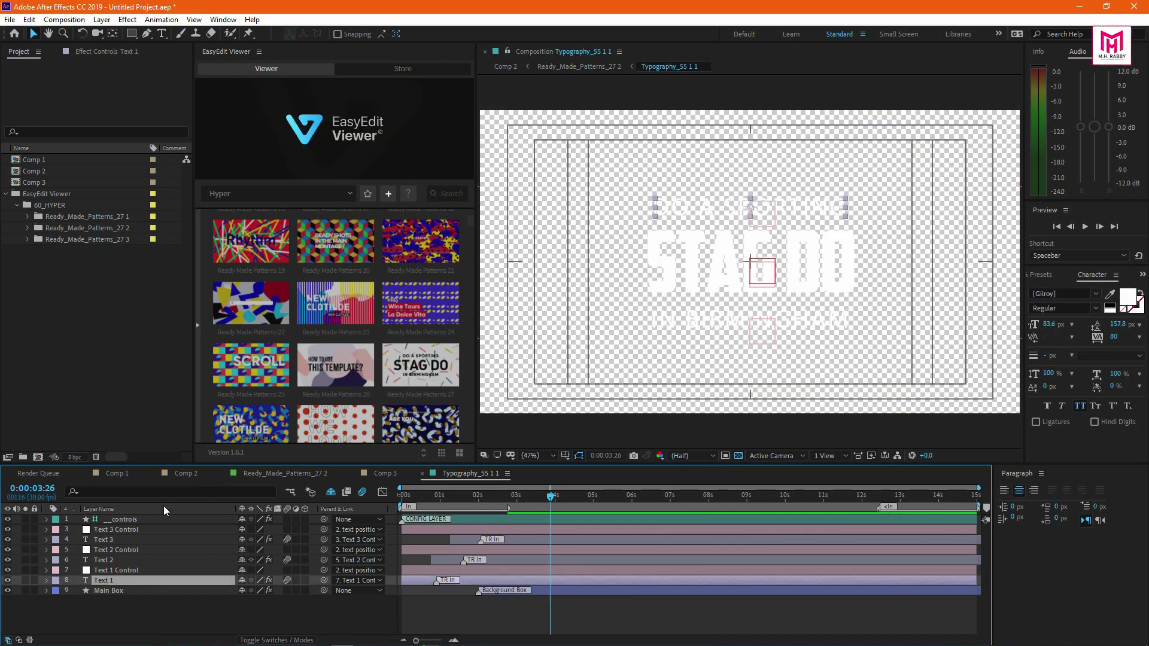
pyautogui.click(111, 561)
pyautogui.doubleClick(111, 561)
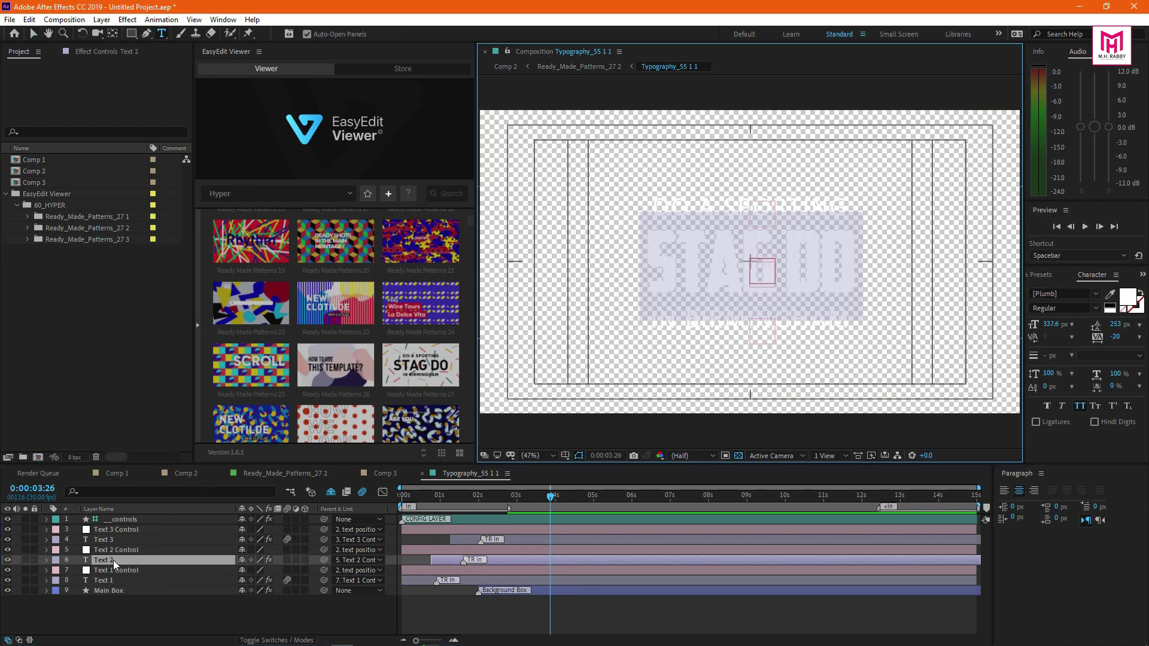
pyautogui.write('M.H. RABBY')
# Paste the channel's YouTube address over the IN BIRMINGHAM bottom line and turn off the transparency grid
pyautogui.click(111, 541)
pyautogui.doubleClick(110, 541)
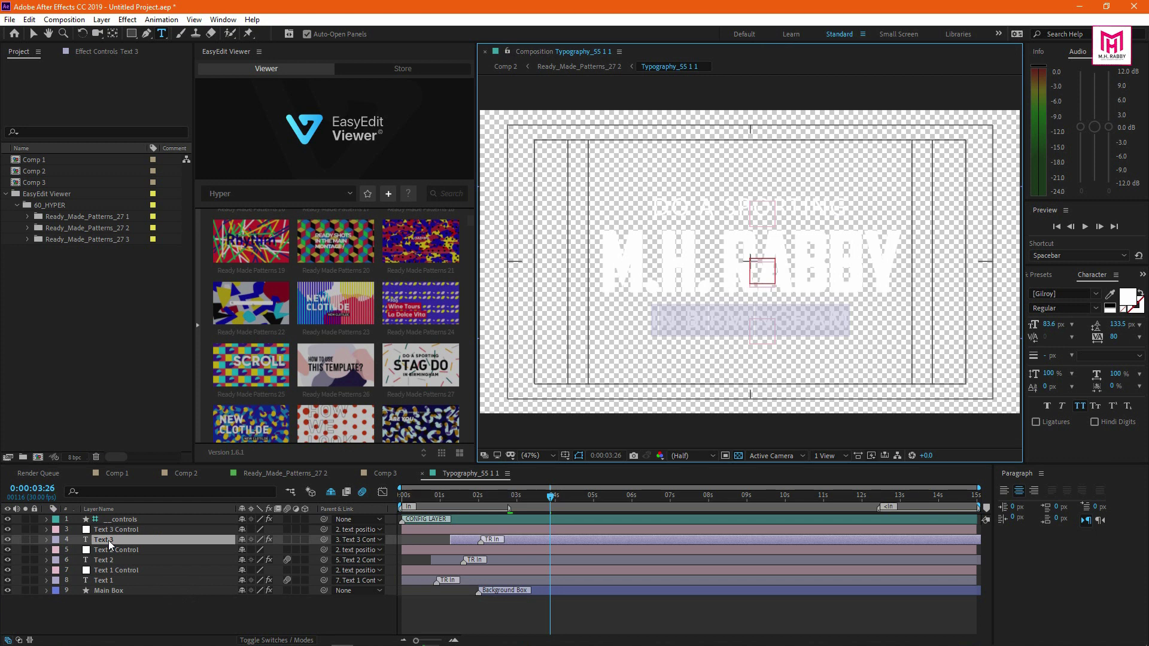
pyautogui.write('YOUTUBE.COM/MHRABBY')
pyautogui.click(738, 455)
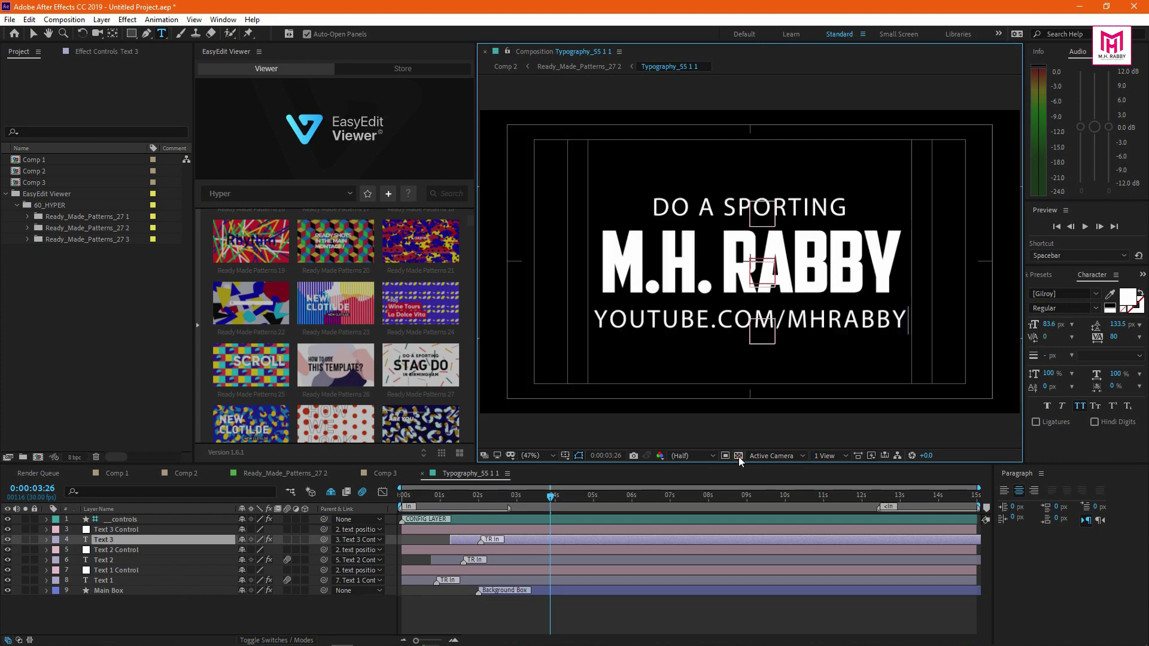
pyautogui.doubleClick(103, 581)
# Set the top line to 'YOUR TEXT HERE' and preview Ready_Made_Patterns_27 2 from the start
pyautogui.write('YOUR TEXT HERE')
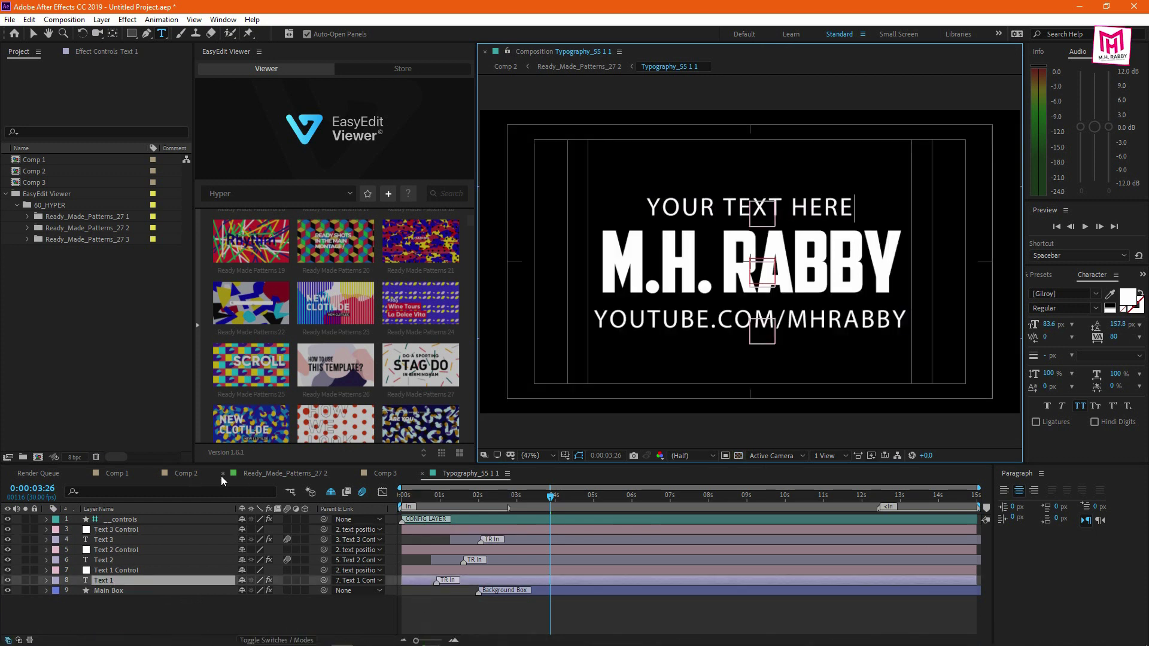
pyautogui.click(267, 474)
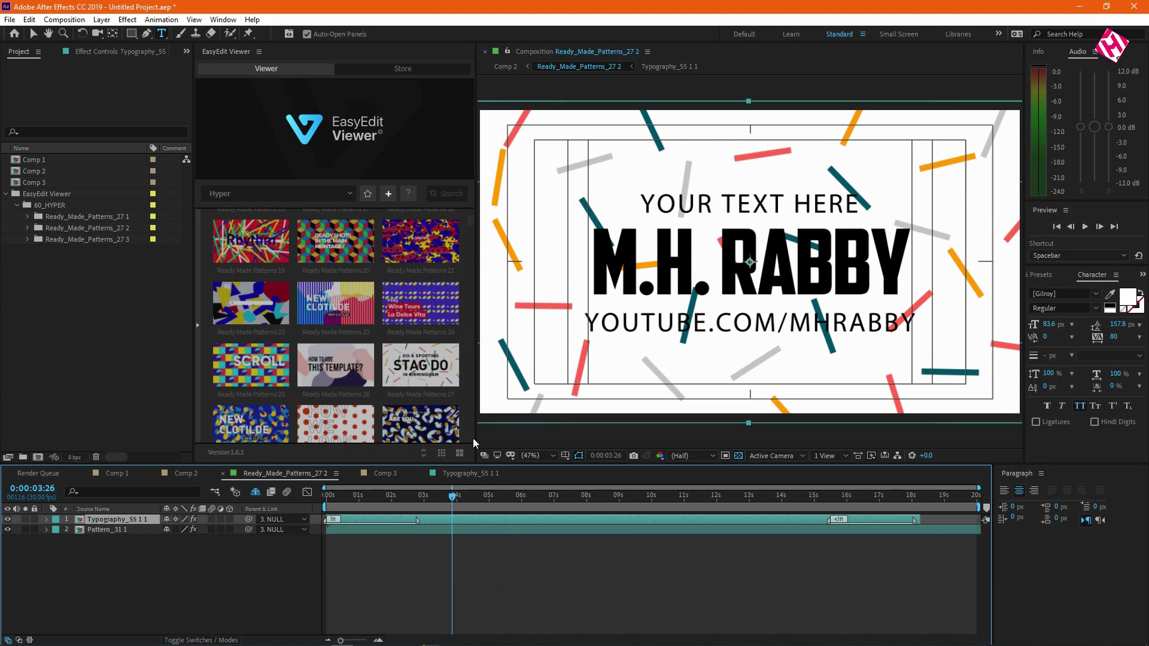
pyautogui.press('Home')
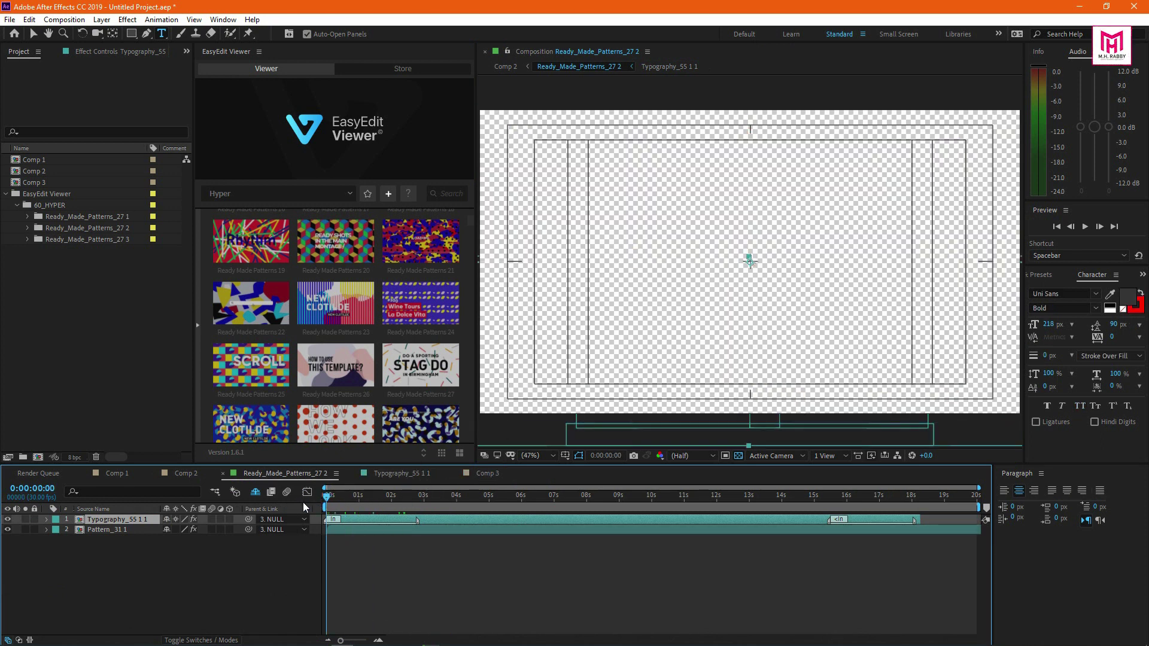
pyautogui.press('space')
# Preview Comp 2 from the beginning, then select the template's Pattern_31 1 background layer
pyautogui.click(184, 474)
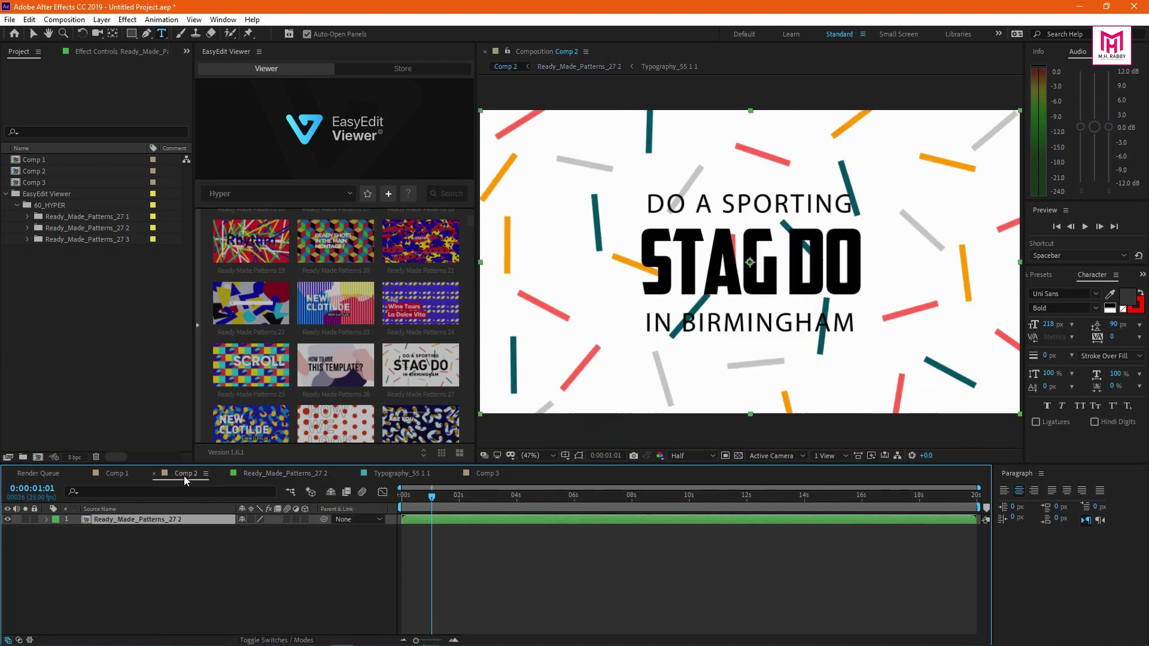
pyautogui.click(402, 504)
pyautogui.press('space')
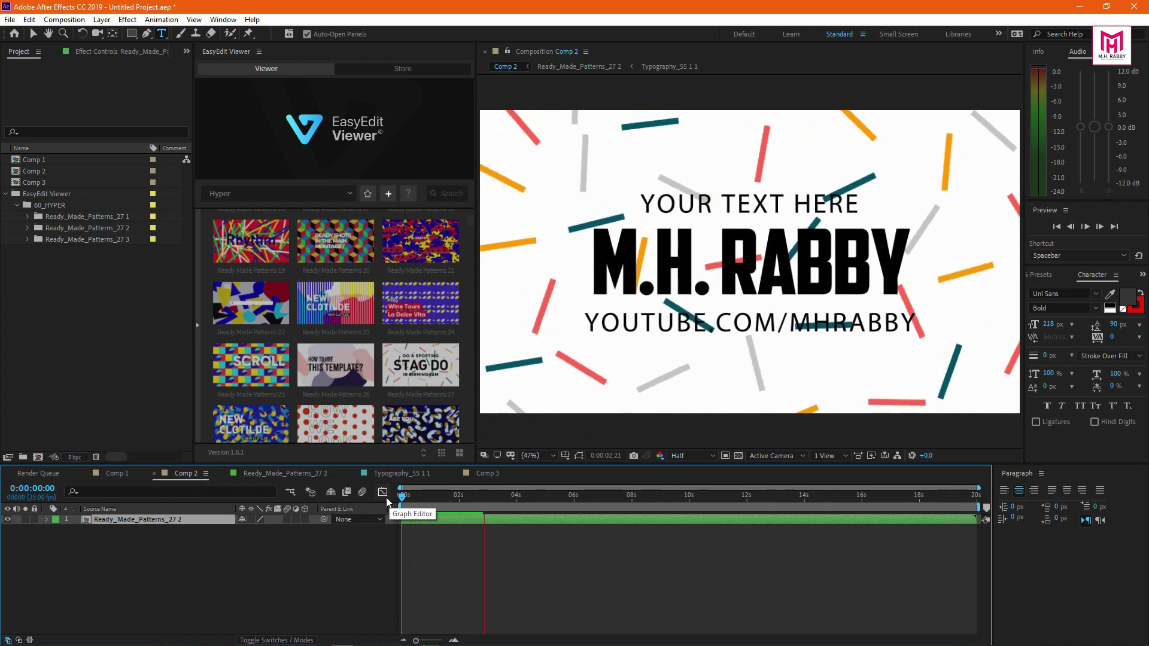
pyautogui.press('space')
pyautogui.click(286, 473)
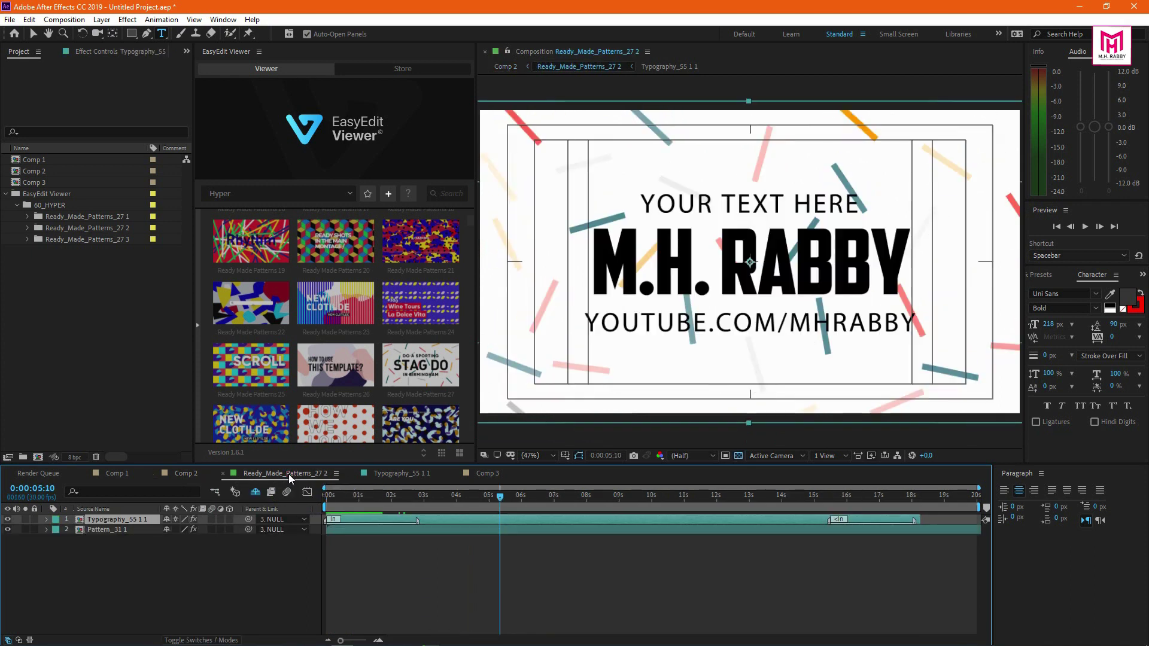
pyautogui.click(115, 530)
# Open Pattern_31 1, review its controls layer's Color Control effects, then close that timeline
pyautogui.doubleClick(117, 530)
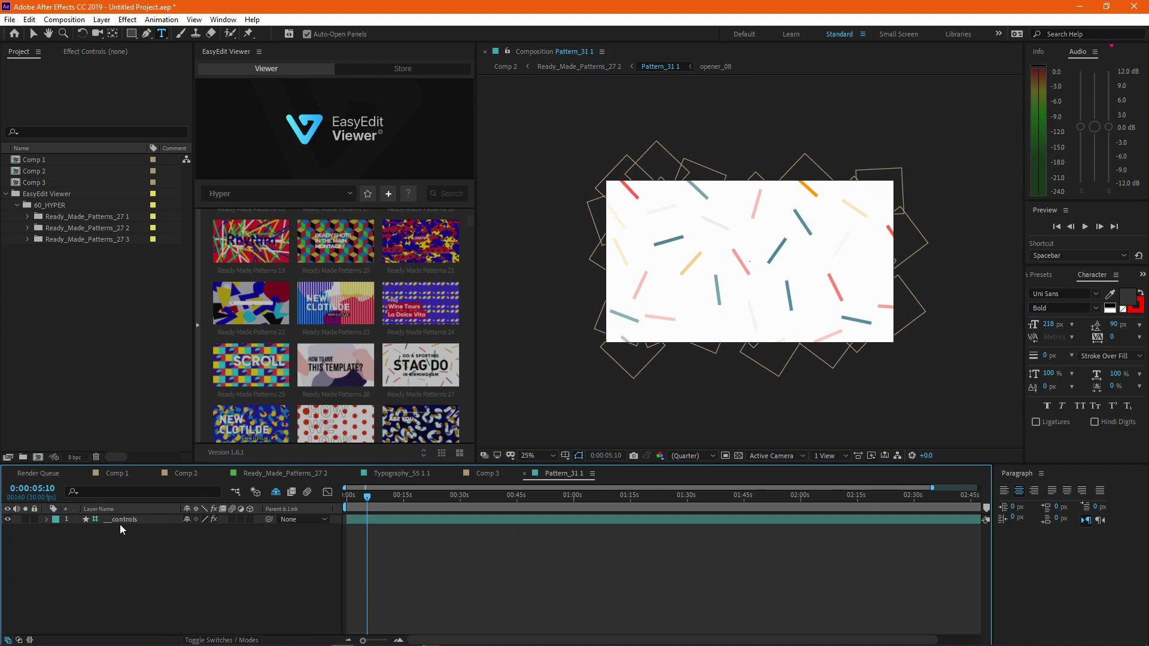
pyautogui.press('.')
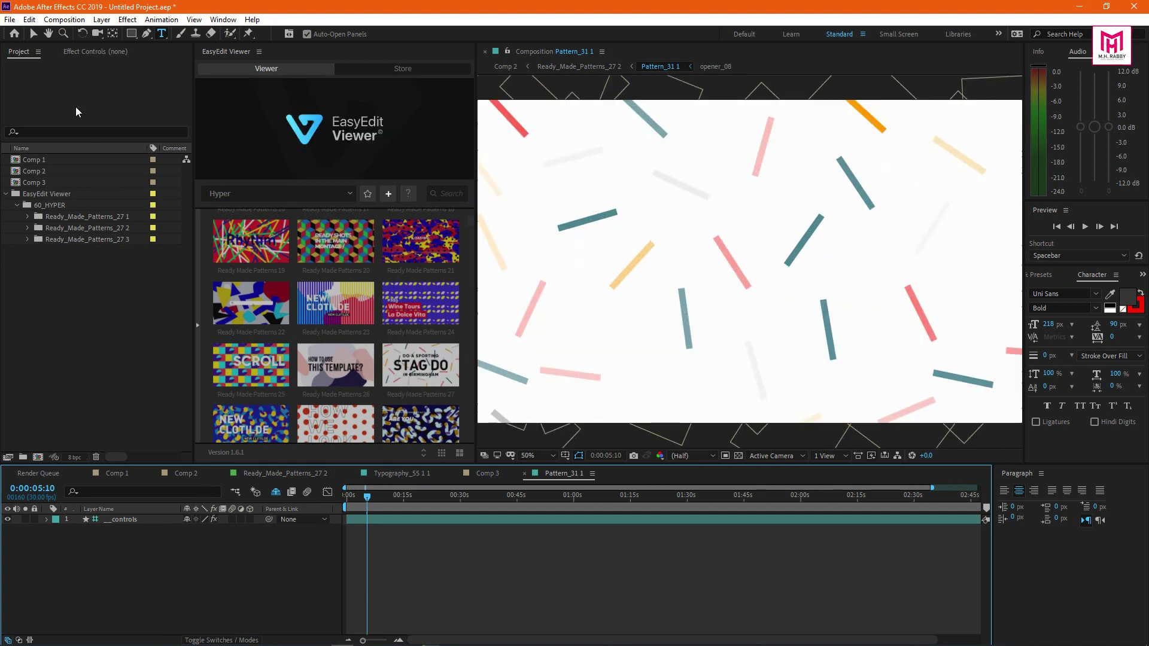
pyautogui.click(75, 55)
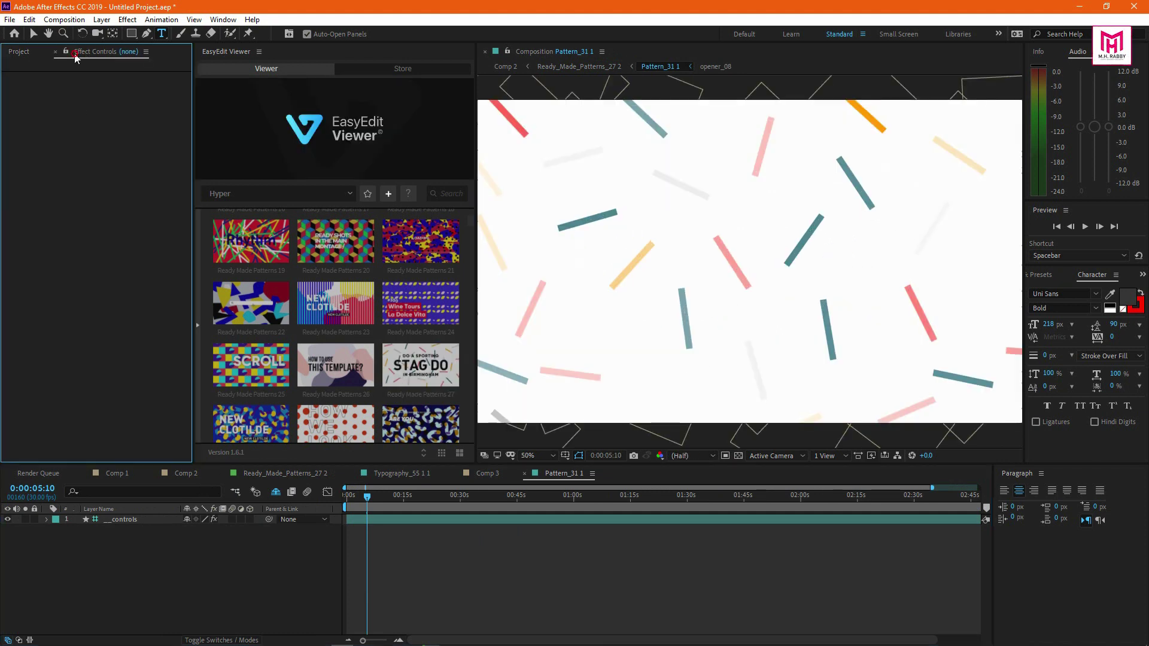
pyautogui.click(127, 519)
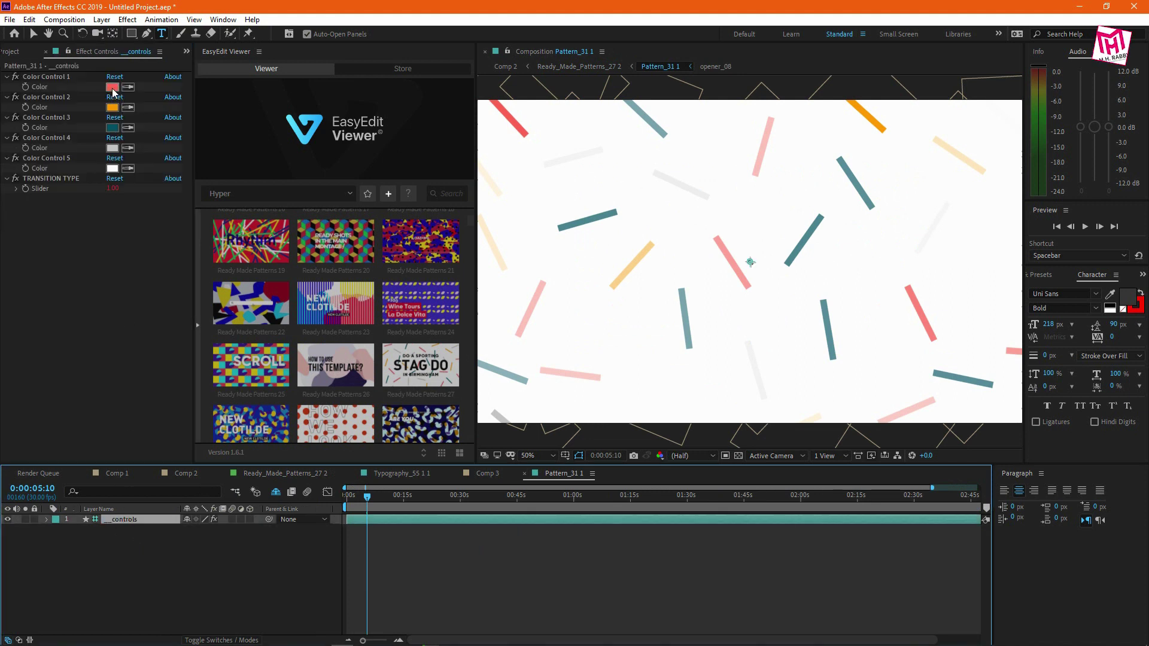
pyautogui.click(150, 331)
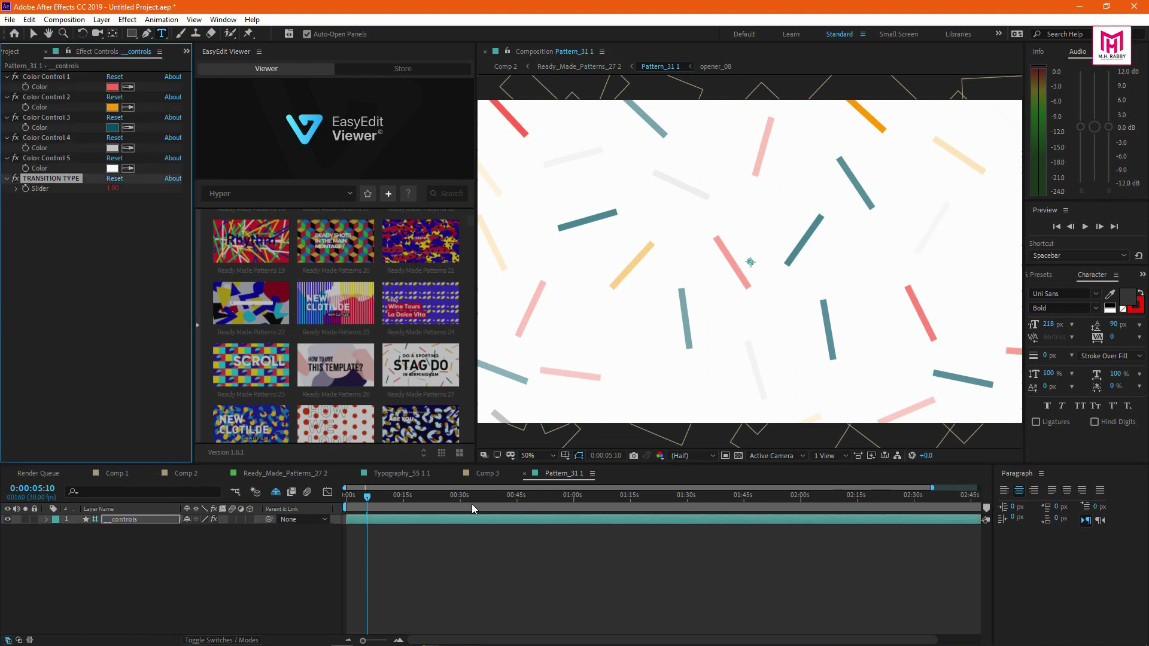
pyautogui.click(524, 476)
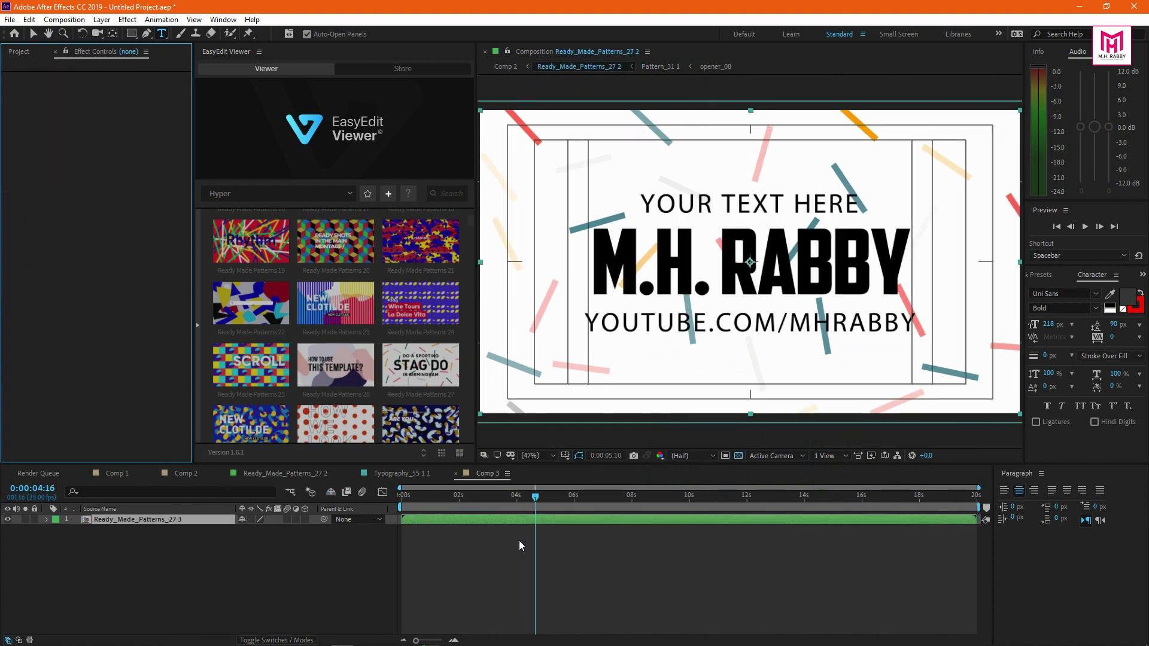
# Close the Typography_55 1 1 and Ready_Made_Patterns_27 2 timelines, leaving Comp 1 active
pyautogui.click(405, 474)
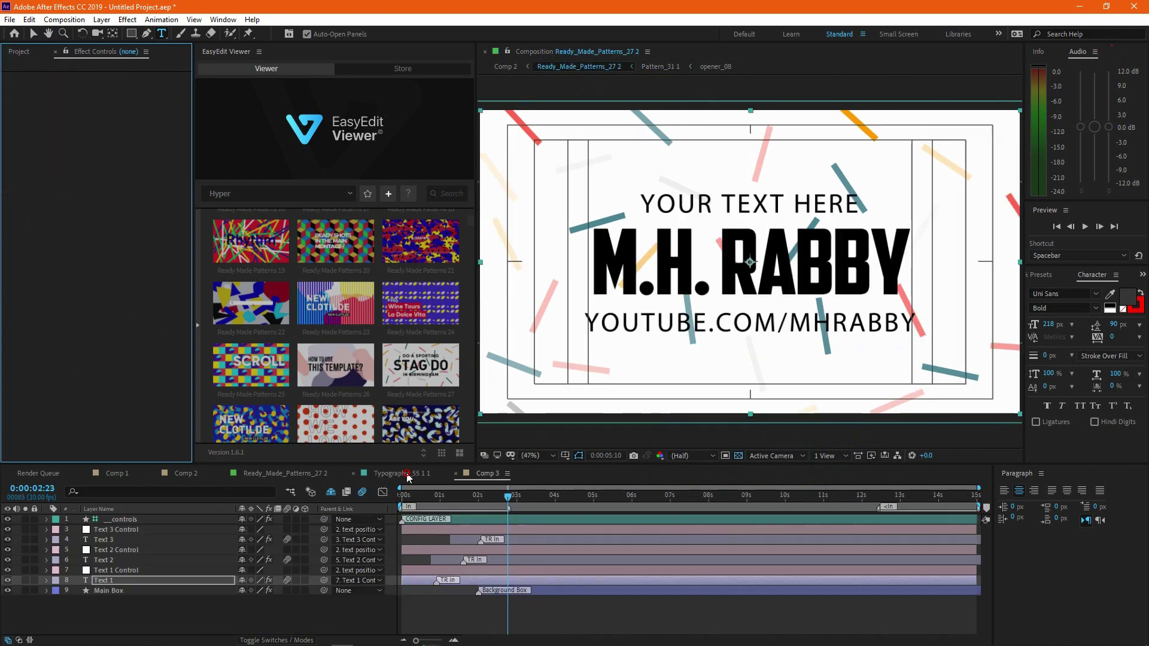
pyautogui.click(353, 473)
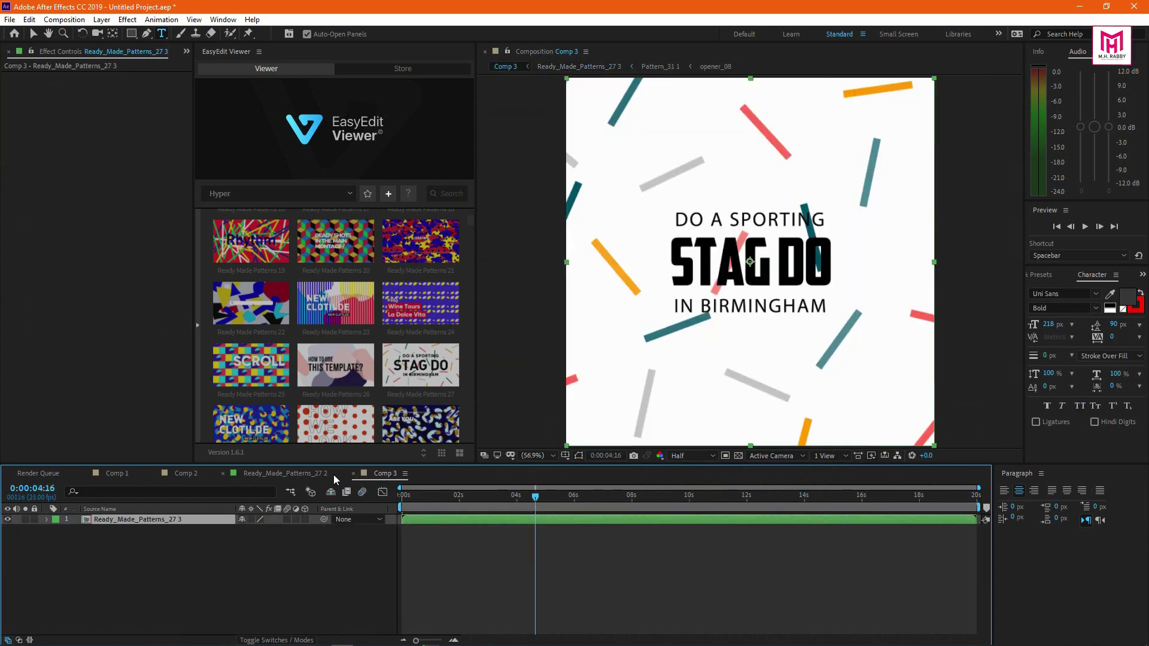
pyautogui.click(284, 474)
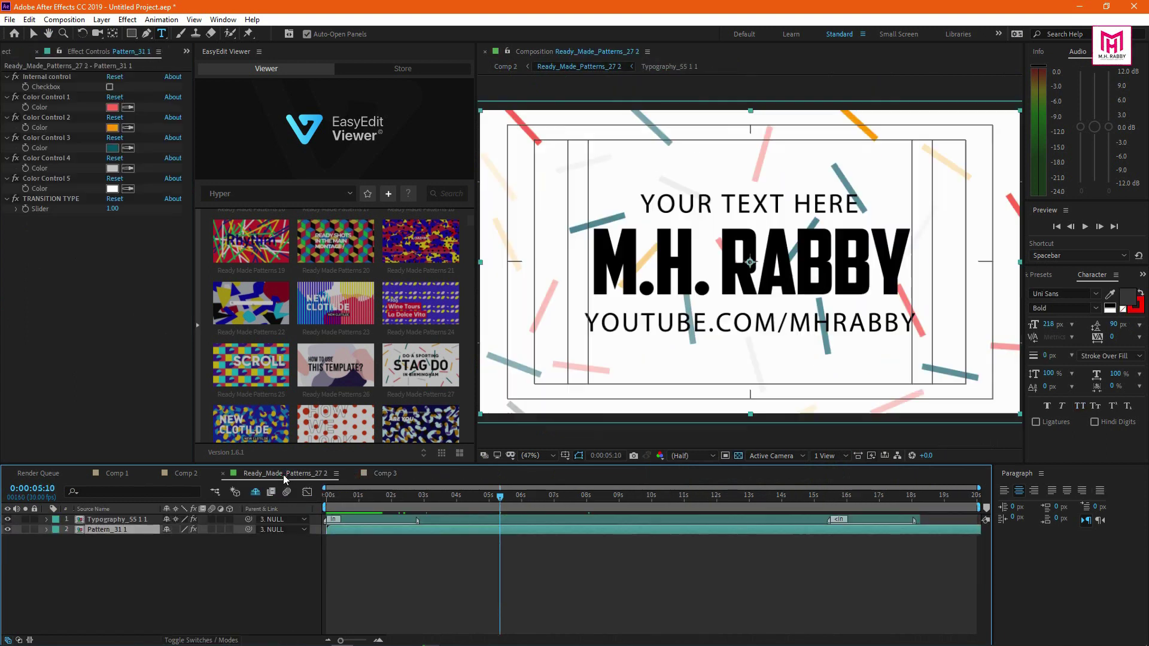
pyautogui.click(224, 474)
pyautogui.click(185, 473)
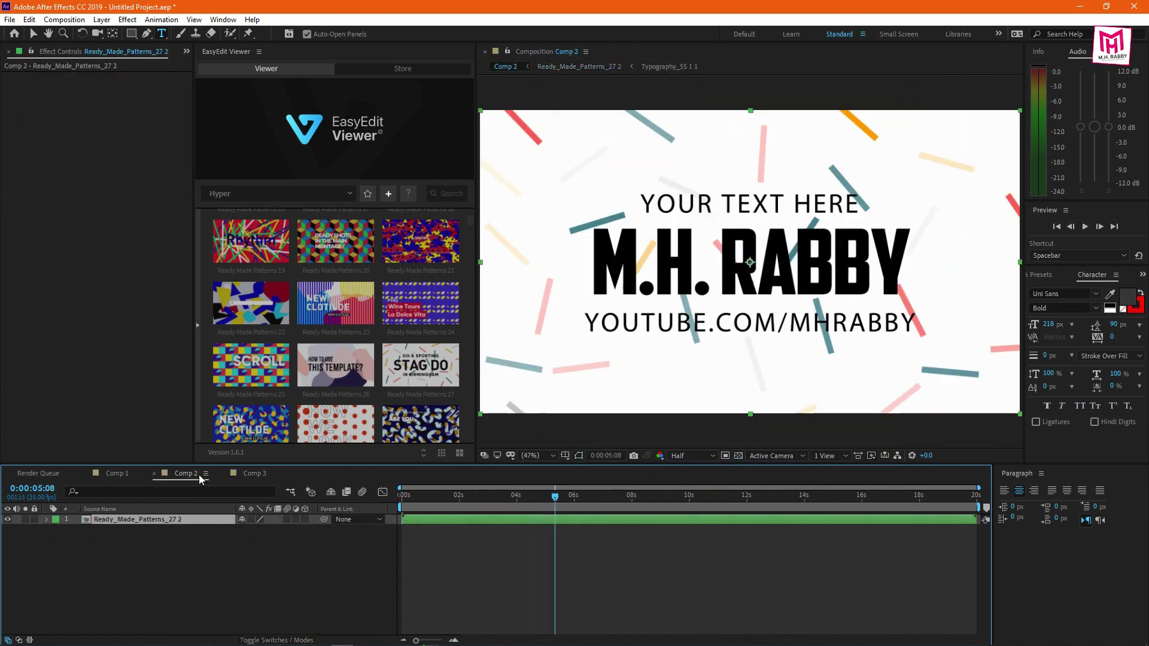
pyautogui.click(117, 474)
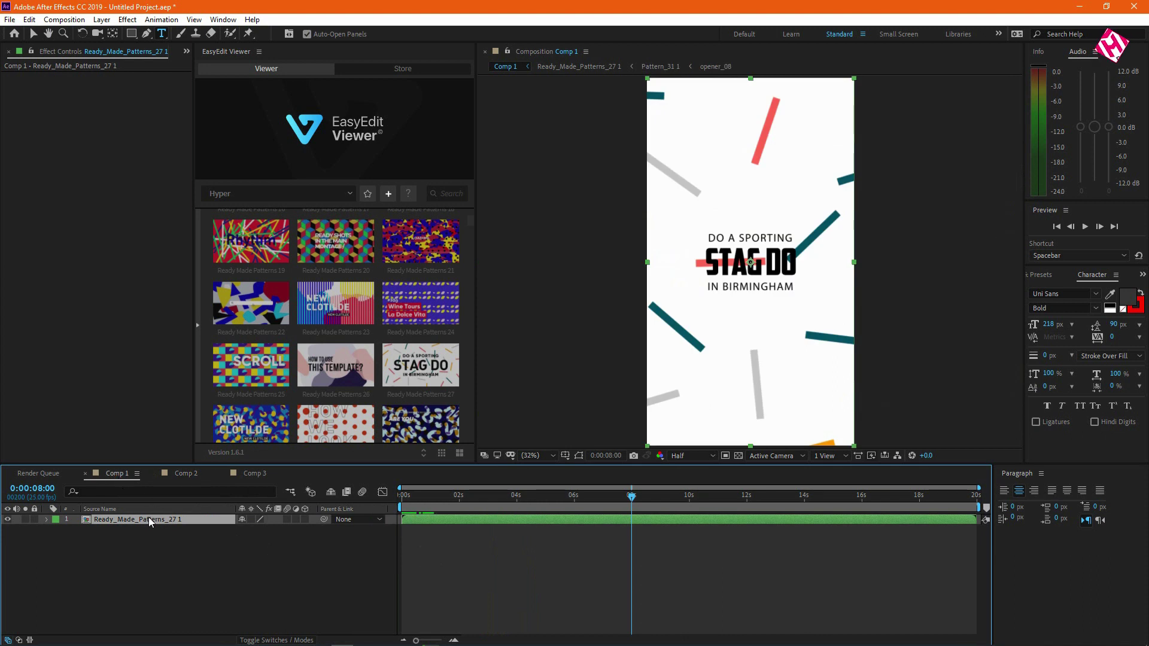
# Delete the Stag Do layer and import EasyEdit's Pattern Simple 09 dot background
pyautogui.press('Delete')
pyautogui.moveTo(350, 367)
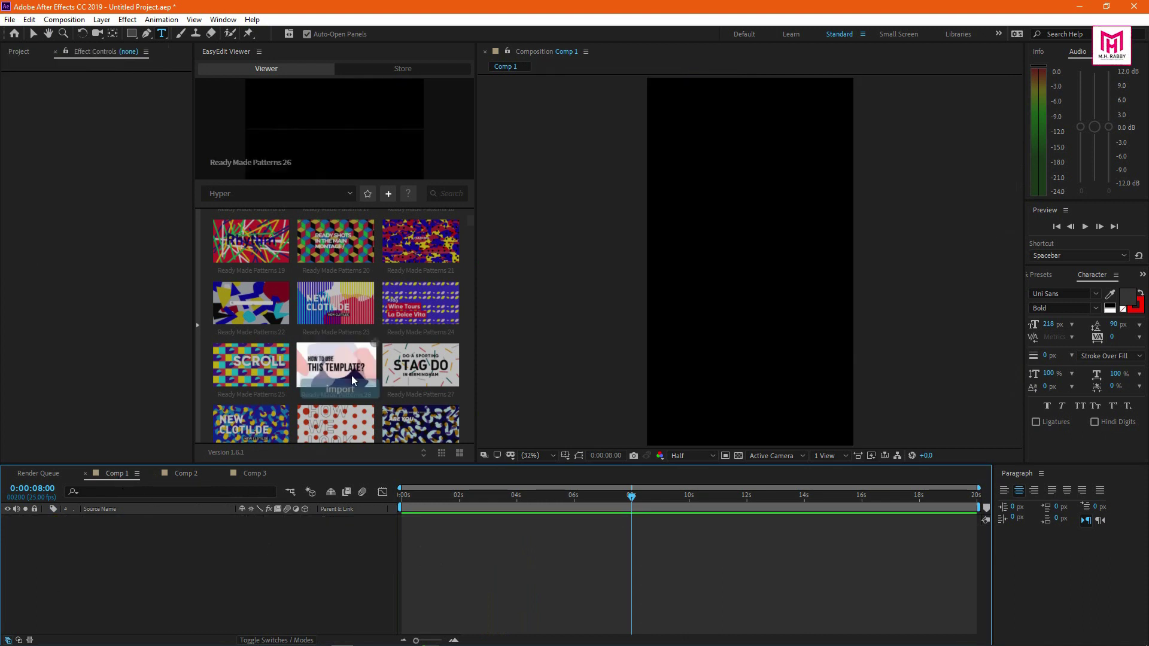
pyautogui.click(198, 325)
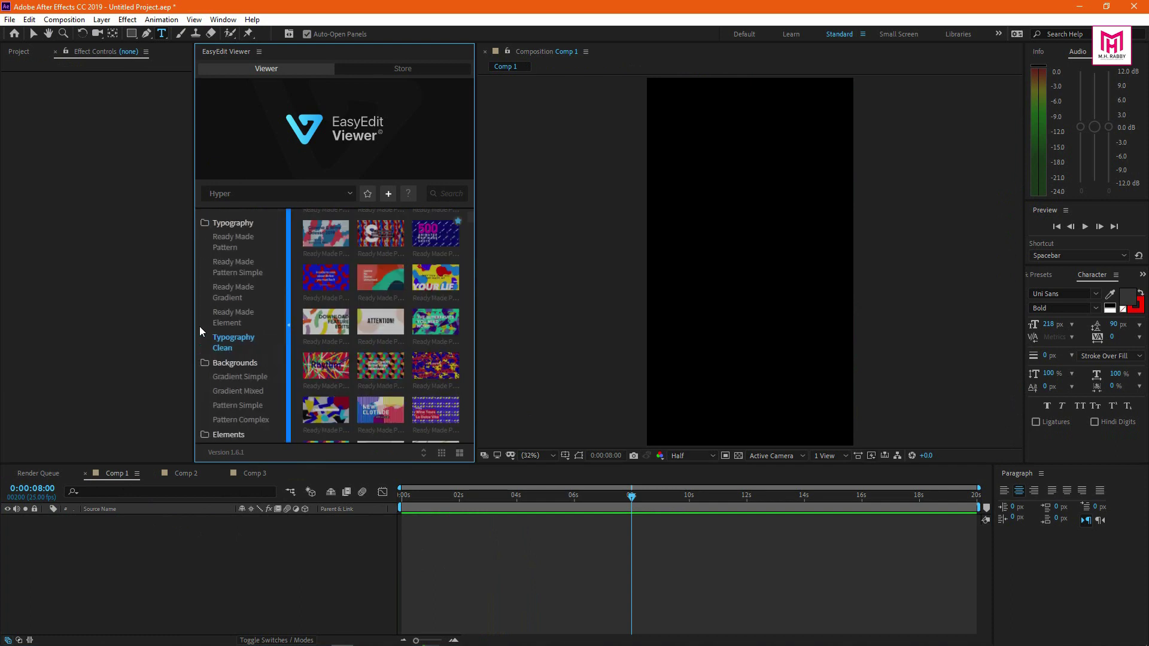
pyautogui.scroll(-3, 251, 383)
pyautogui.scroll(1, 252, 333)
pyautogui.click(251, 322)
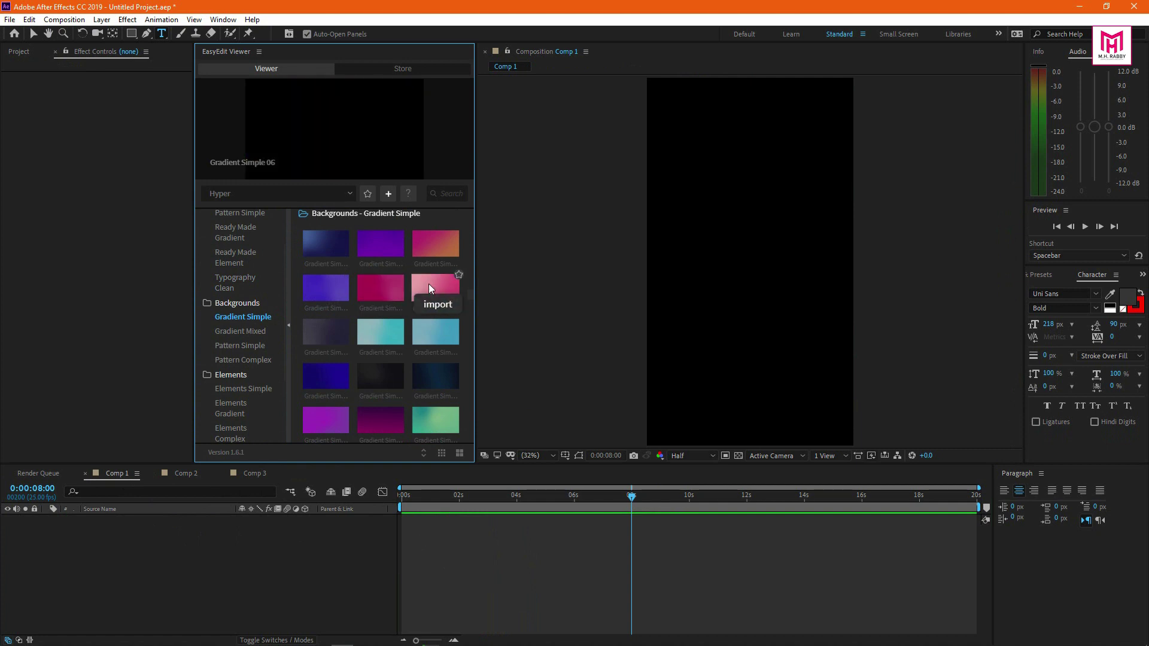
pyautogui.click(241, 345)
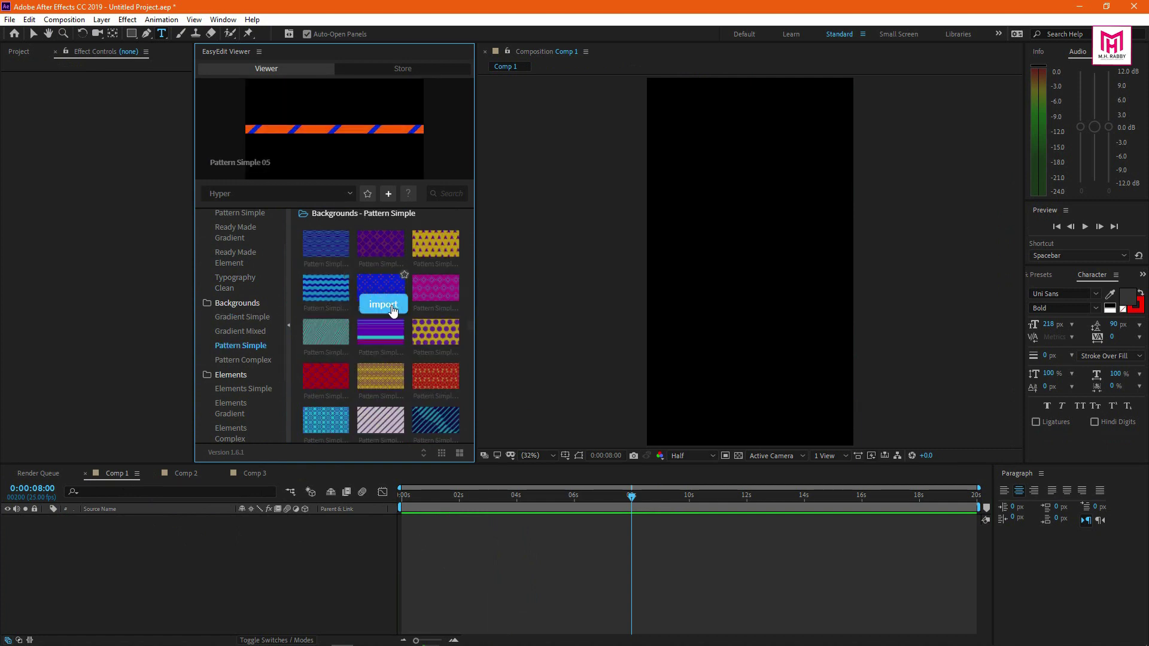
pyautogui.click(442, 351)
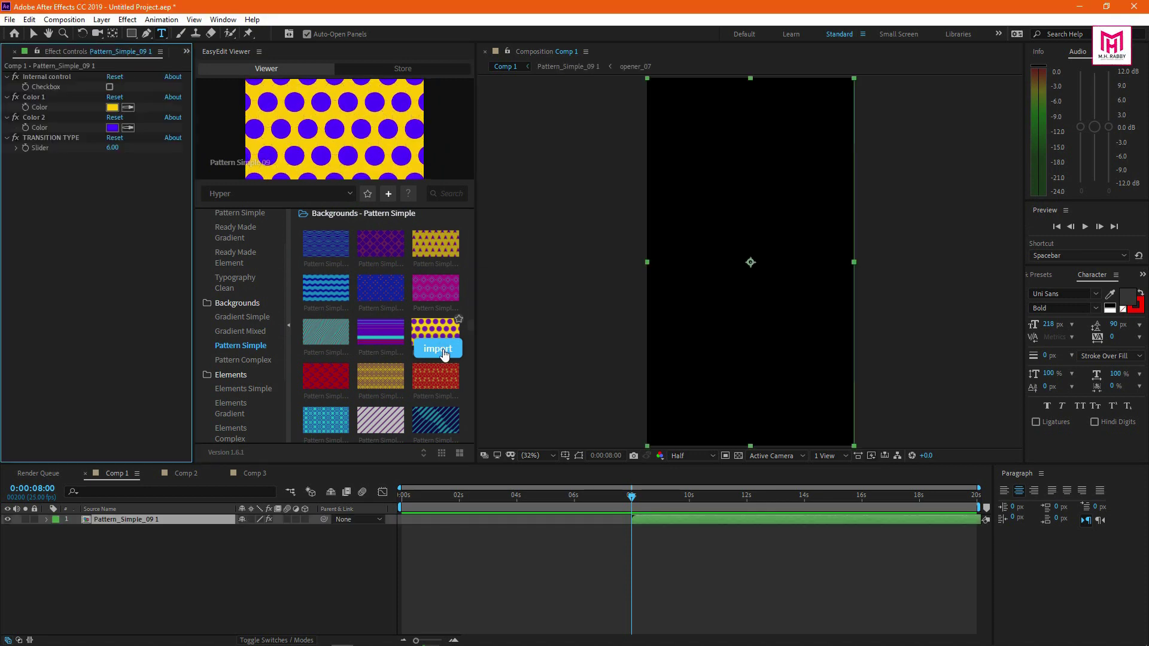
# Move the Pattern_Simple_09 layer to start at 0 seconds and preview it
pyautogui.moveTo(648, 517); pyautogui.dragTo(383, 501)
pyautogui.press('space')
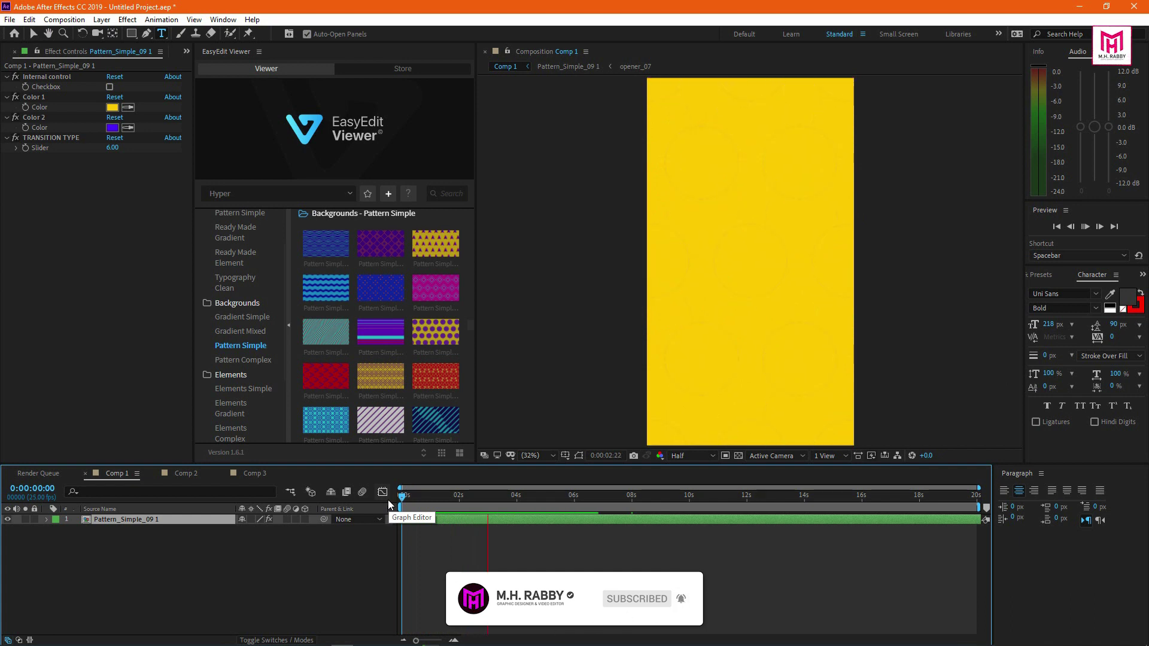
pyautogui.hotkey('ctrl', 't')
pyautogui.click(436, 495)
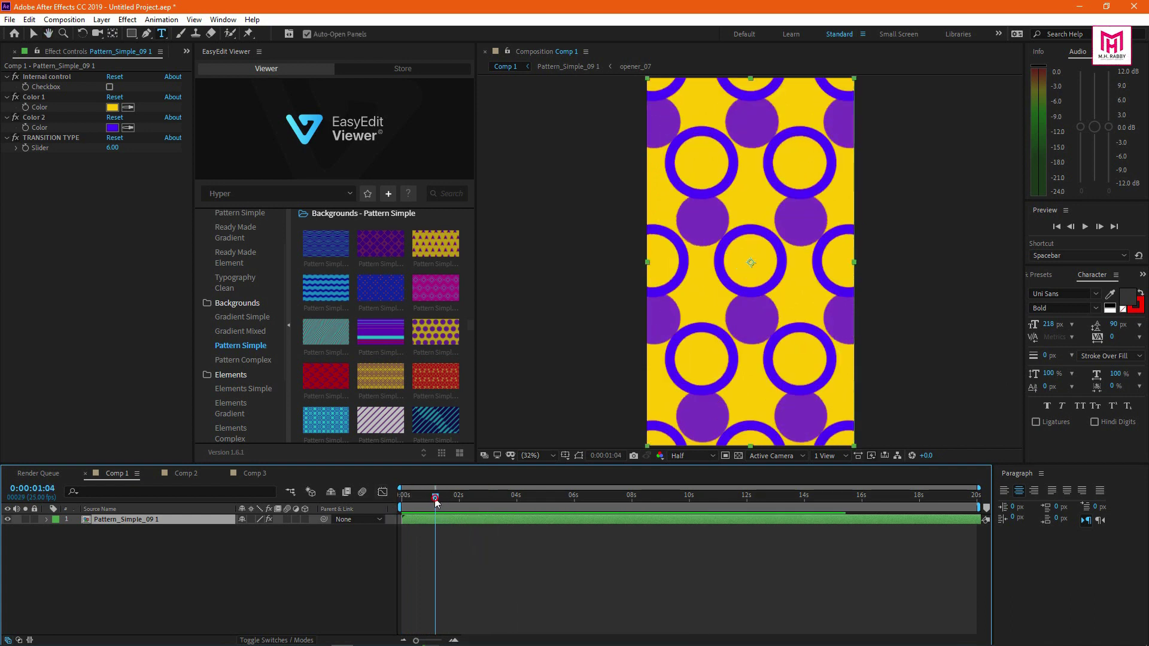
pyautogui.moveTo(435, 500); pyautogui.dragTo(437, 501)
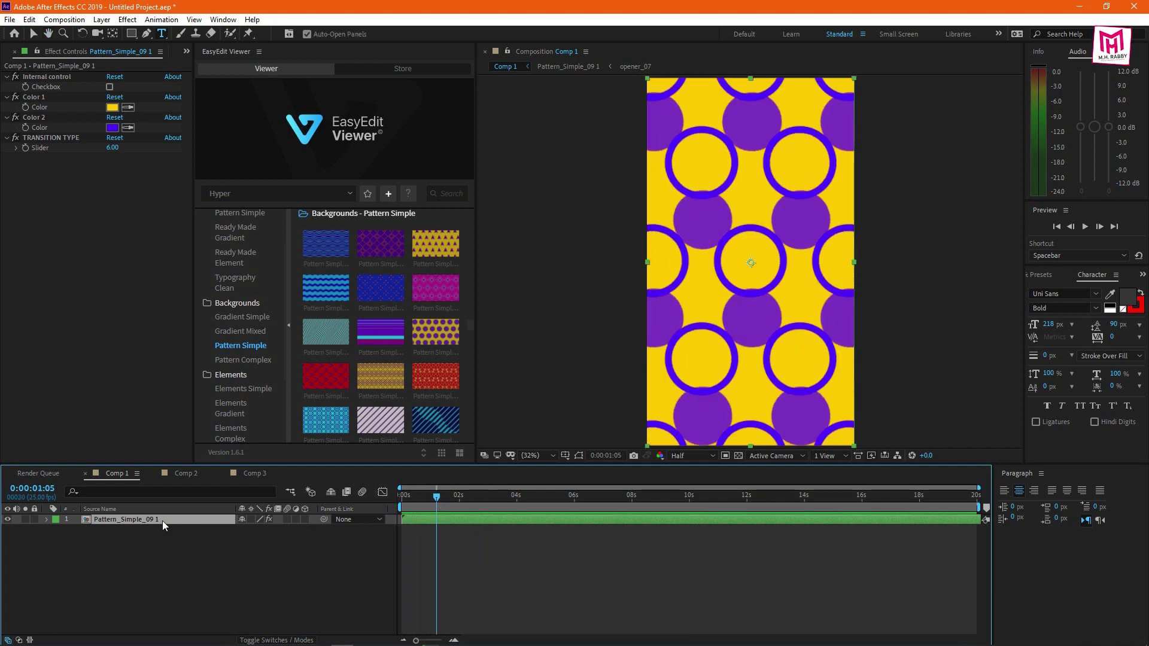
# Import the Typography Clean 'Typography 02' animation and scrub ahead to see its YOUR LIFE text
pyautogui.scroll(2, 254, 293)
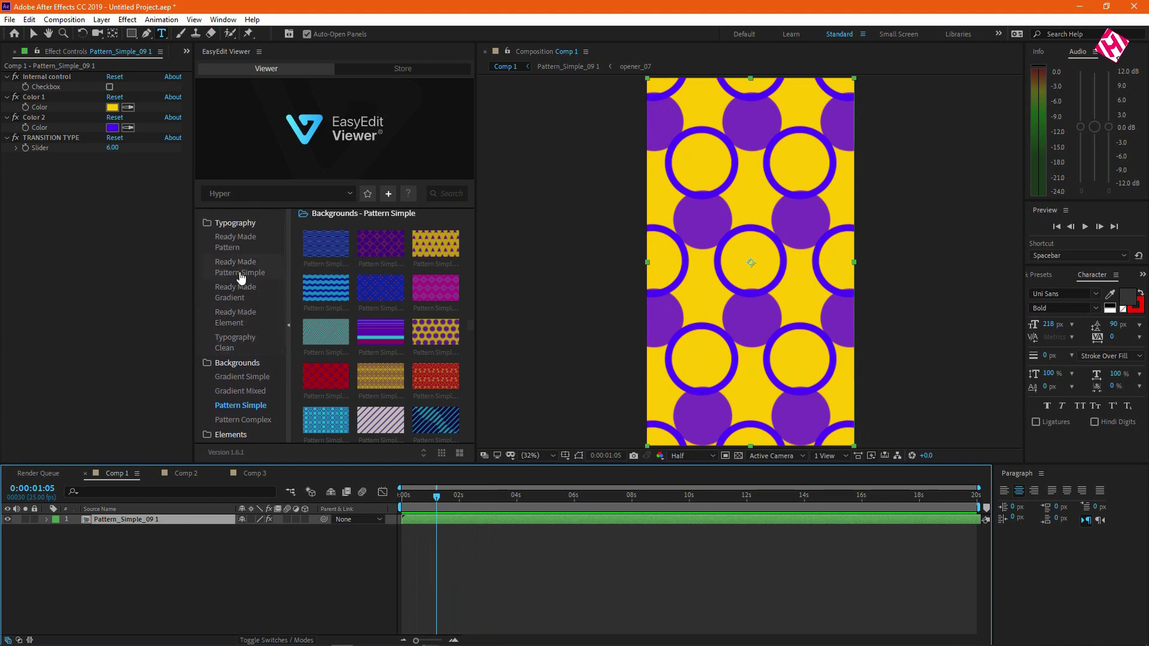
pyautogui.click(247, 342)
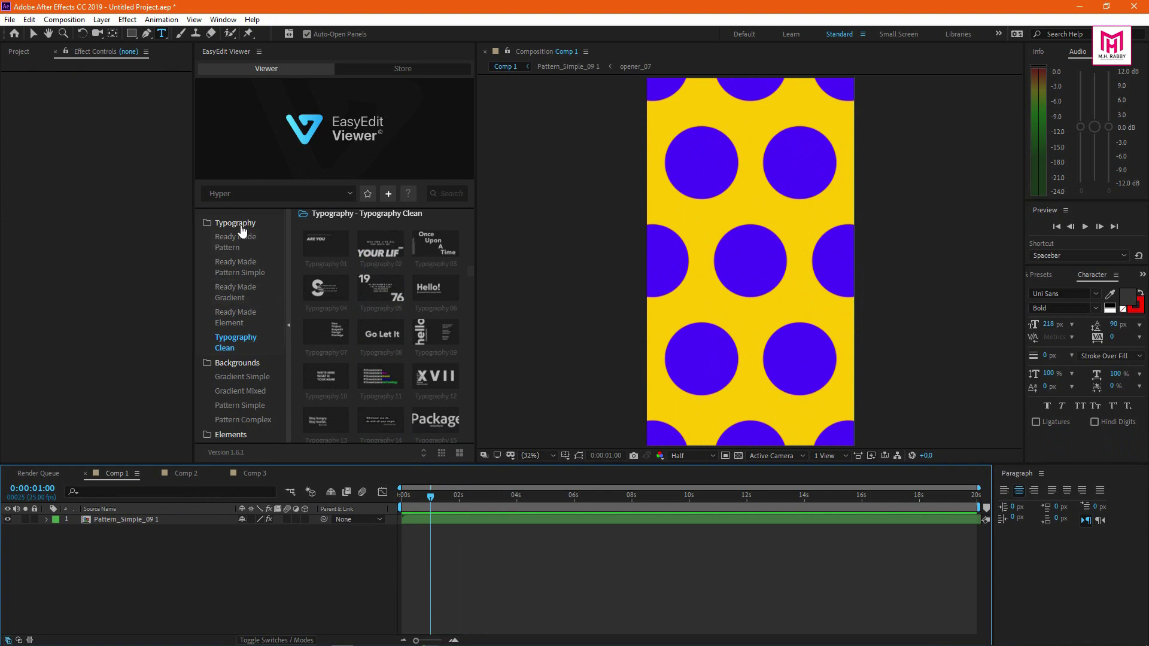
pyautogui.moveTo(386, 258)
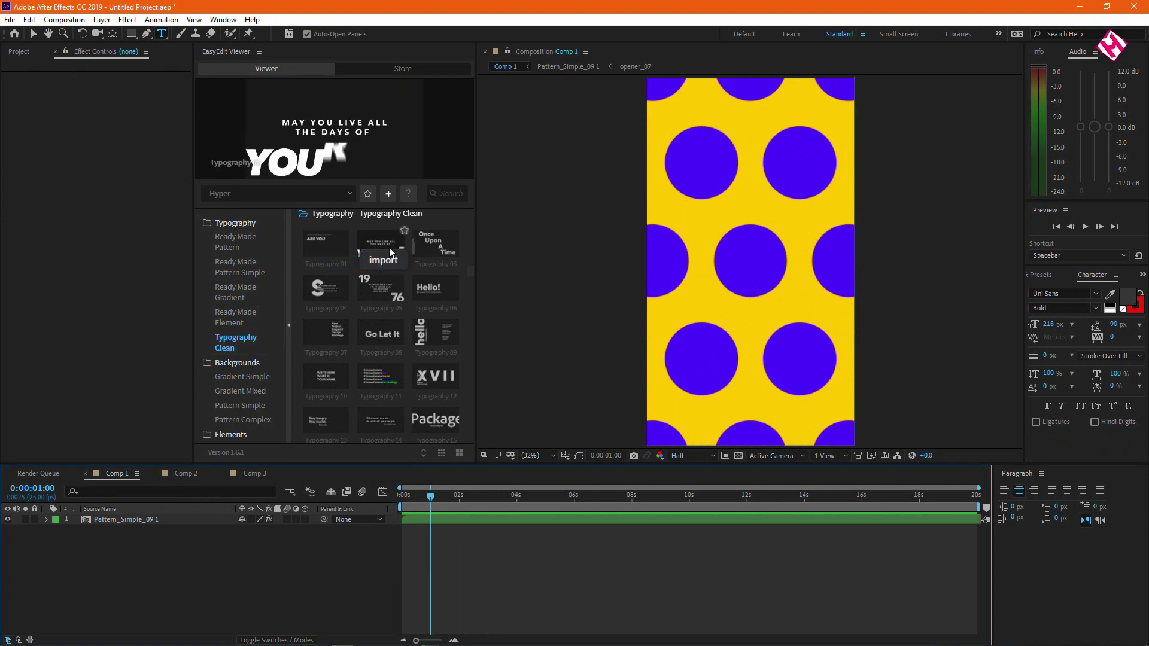
pyautogui.click(384, 259)
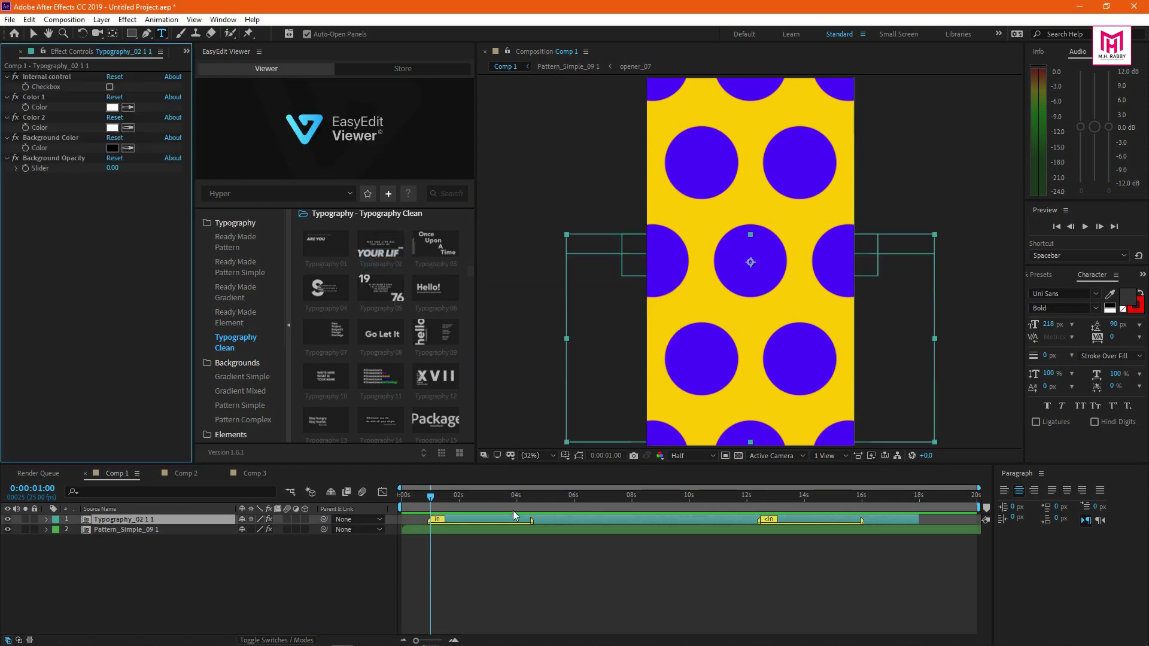
pyautogui.moveTo(437, 501); pyautogui.dragTo(534, 519)
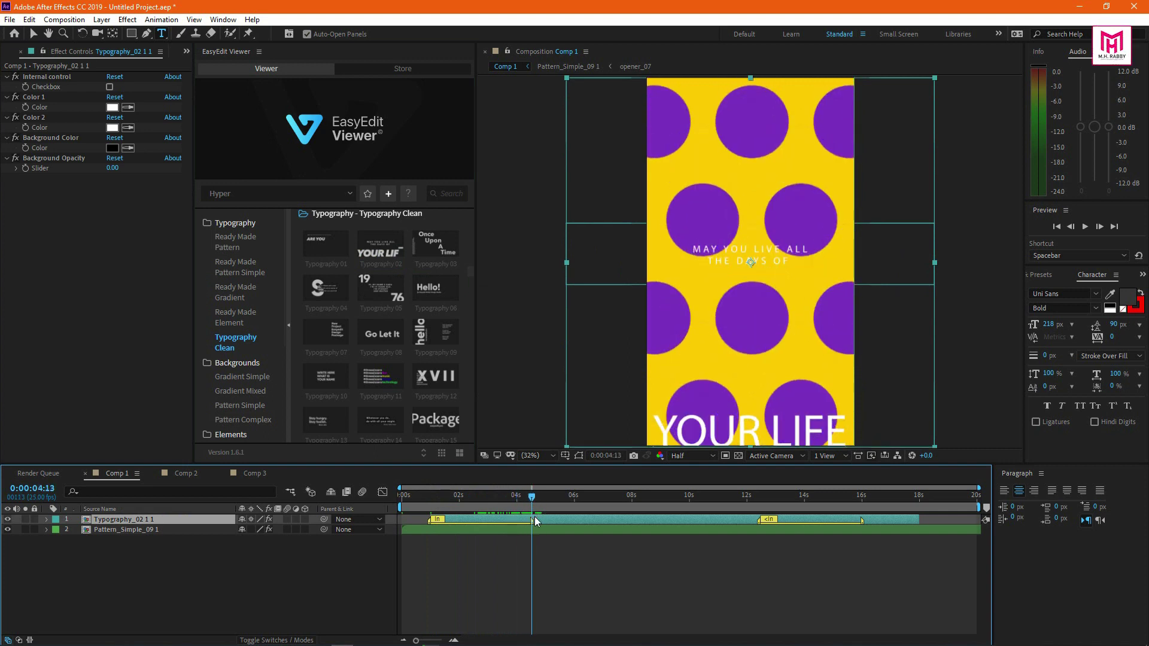
pyautogui.click(149, 531)
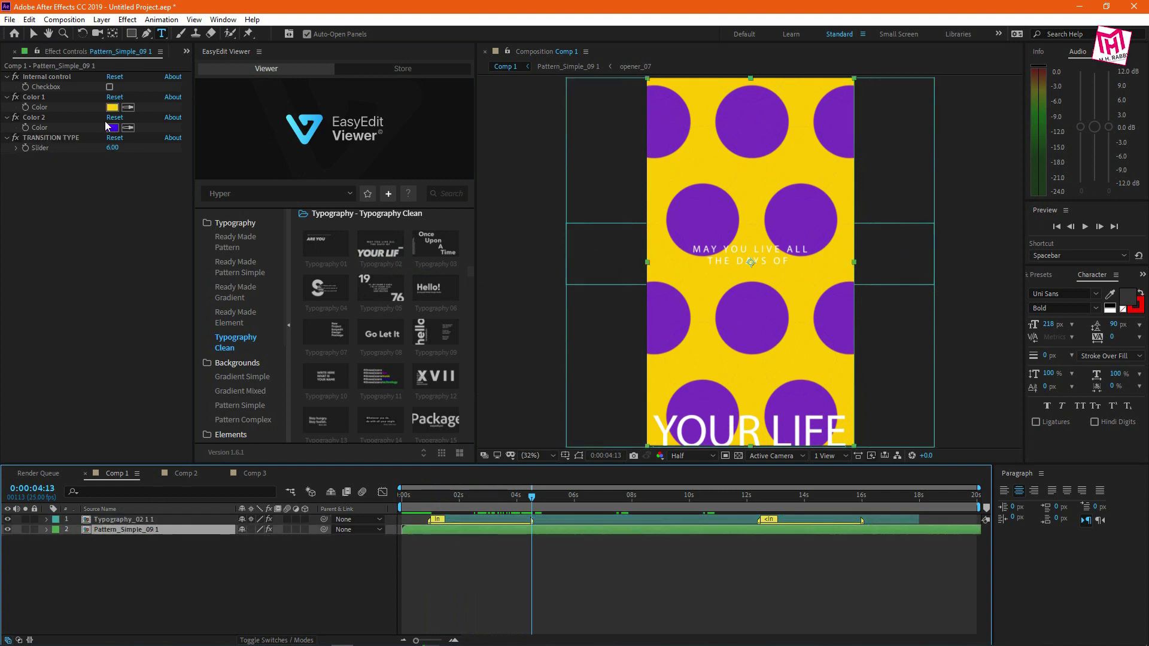
# Try a blue for the dot pattern's Color 1
pyautogui.click(112, 107)
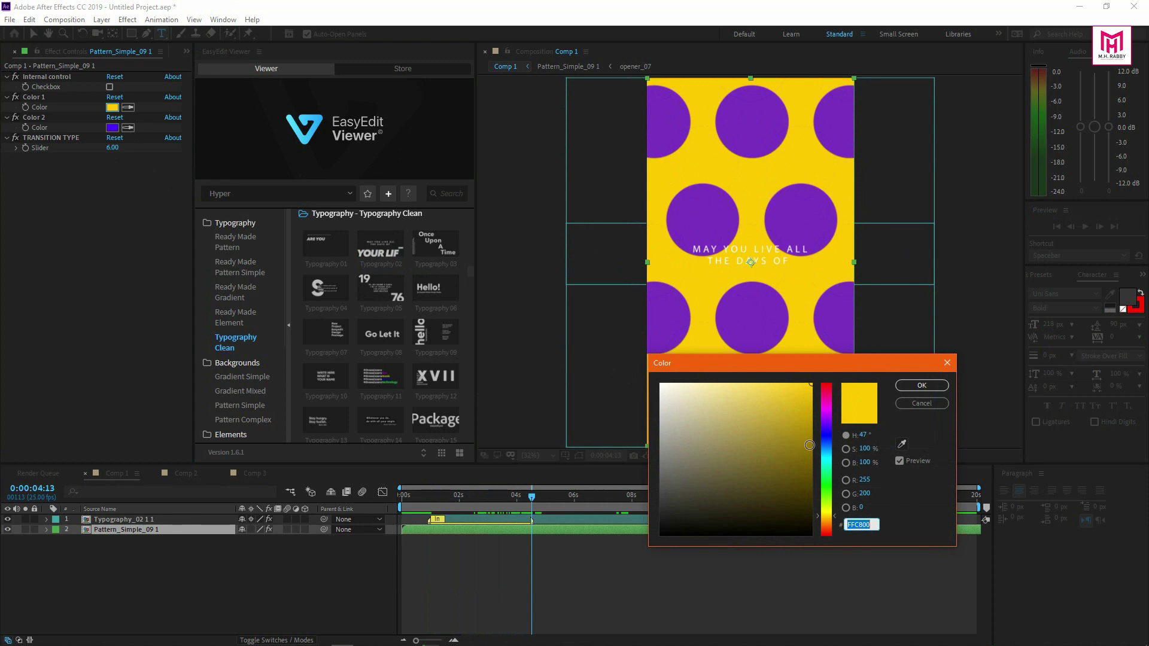
pyautogui.click(826, 448)
pyautogui.moveTo(745, 428); pyautogui.dragTo(801, 383)
pyautogui.click(916, 386)
# Set Color 1 back to yellow FFD013 and preview from about 2 seconds
pyautogui.click(112, 108)
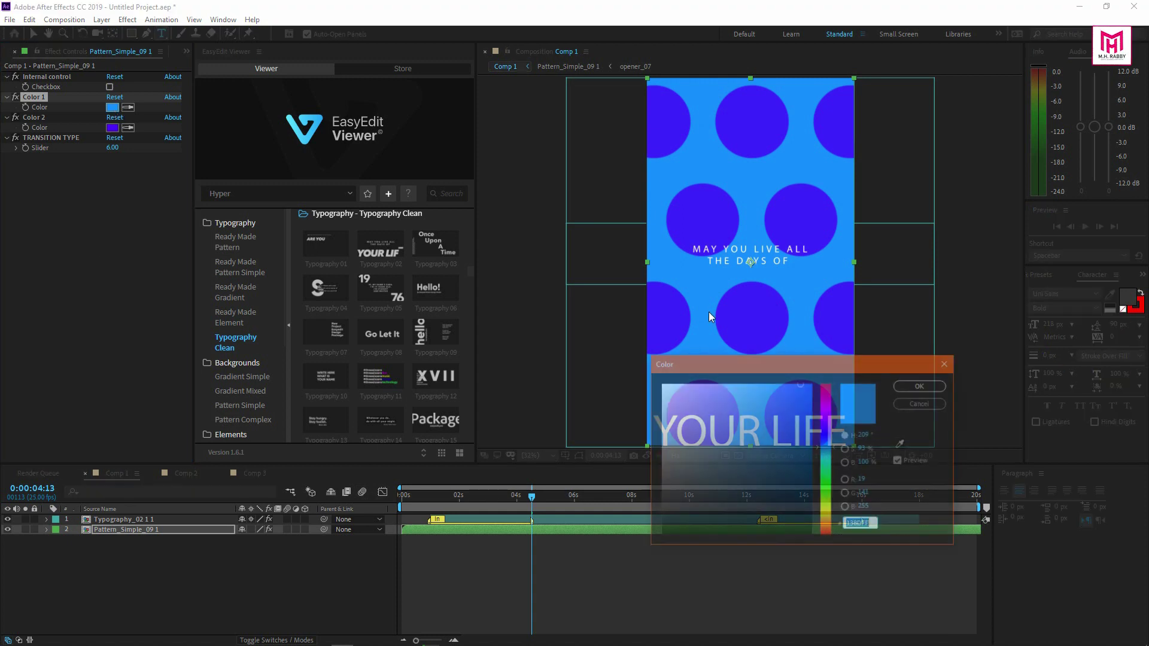
pyautogui.click(827, 516)
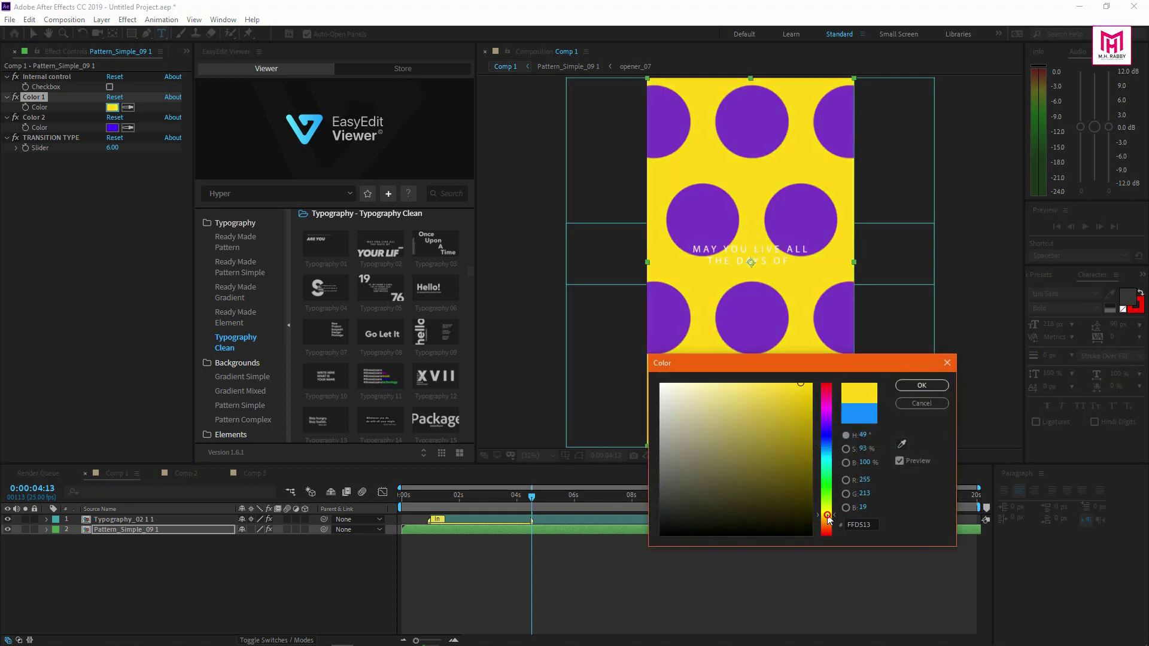
pyautogui.click(922, 385)
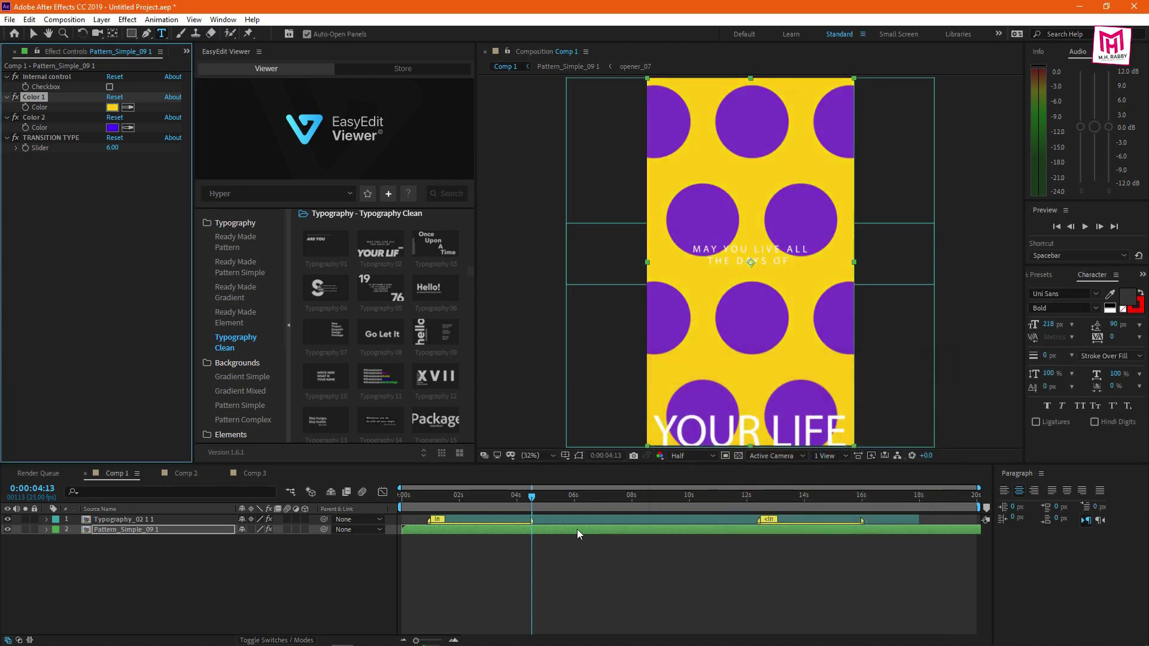
pyautogui.moveTo(540, 498); pyautogui.dragTo(484, 500)
pyautogui.press('space')
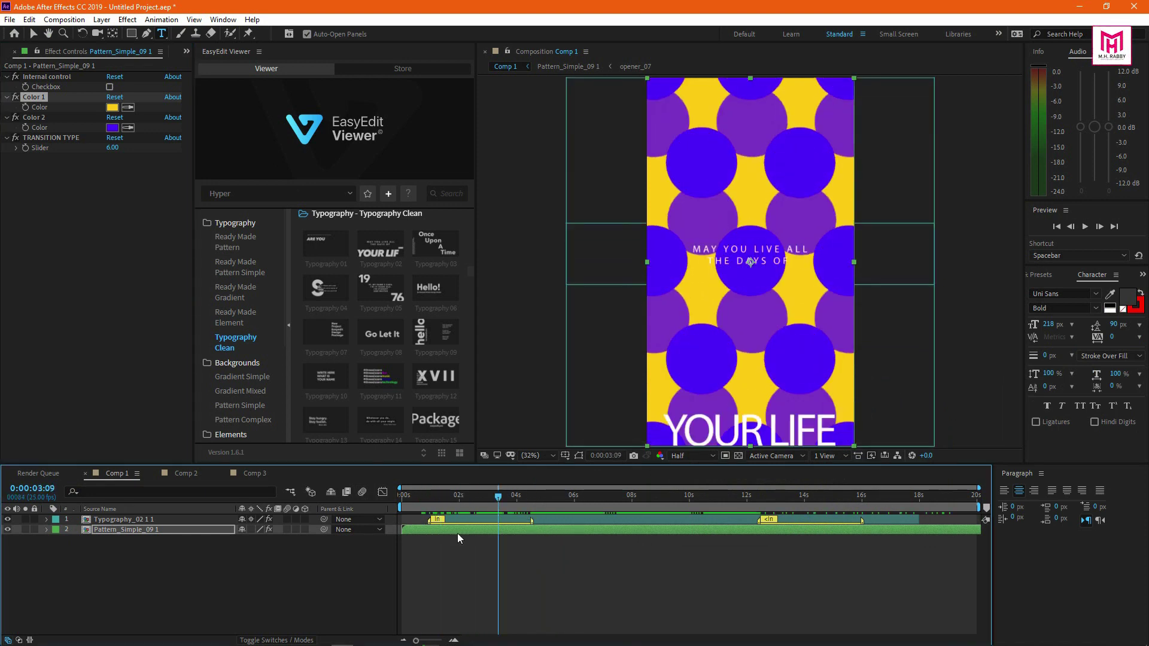
pyautogui.click(507, 518)
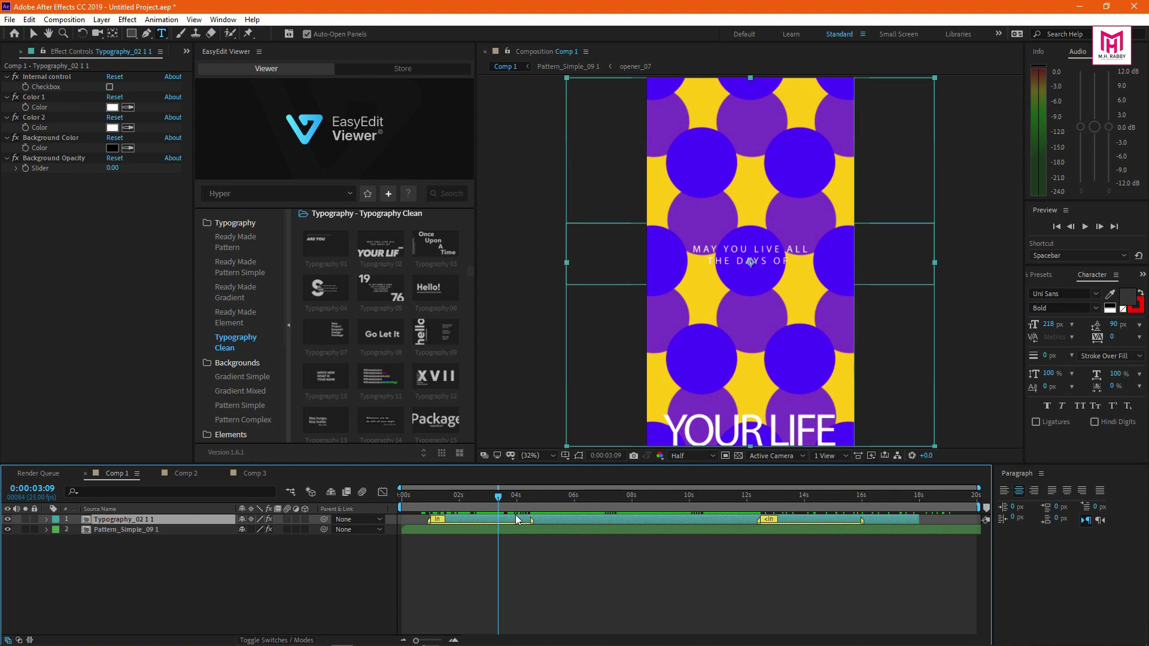
# Keep Typography_02's text colour white FFFFFF after trying FF0000, and set Background Opacity to 7
pyautogui.click(112, 108)
pyautogui.write('FF0000')
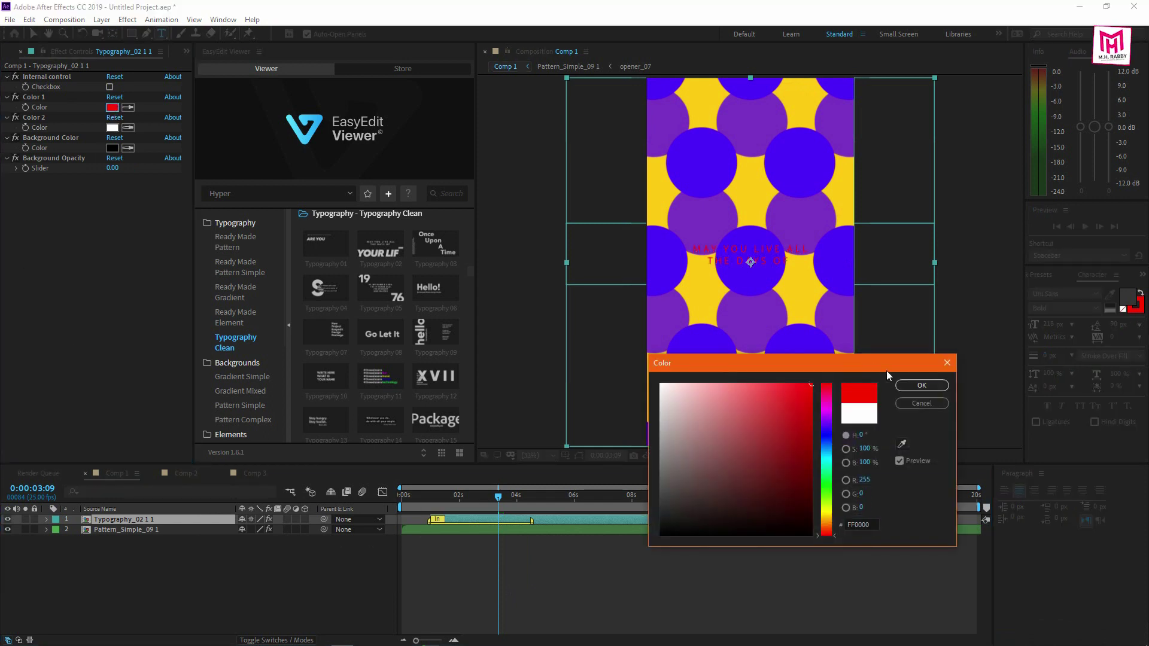
pyautogui.click(660, 384)
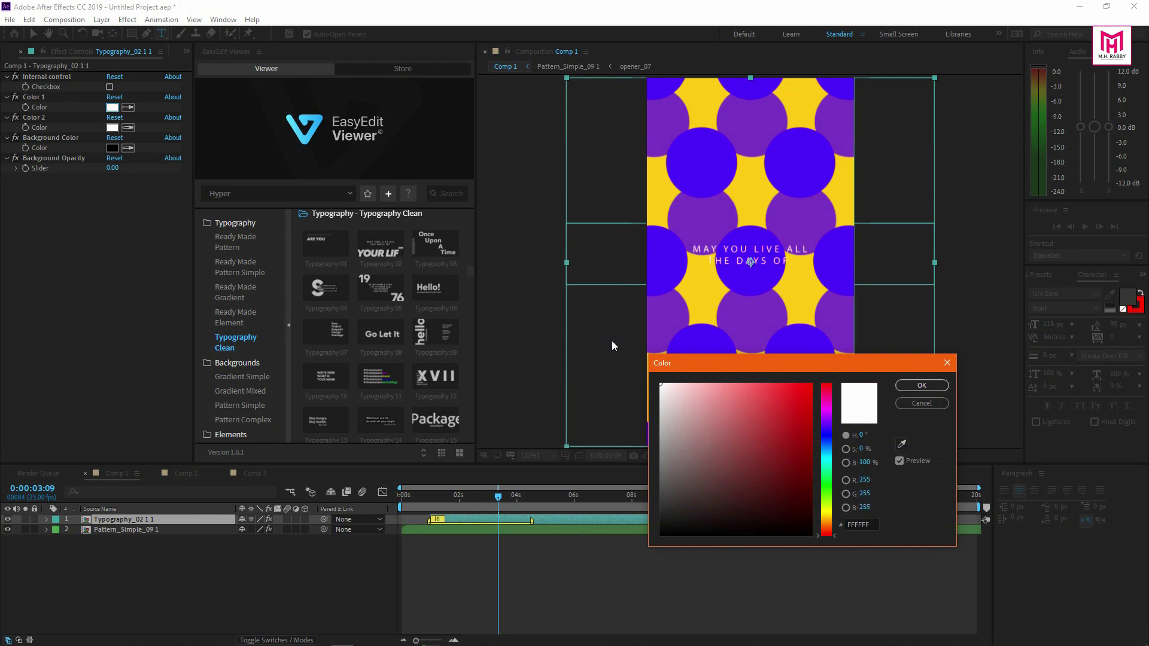
pyautogui.click(922, 386)
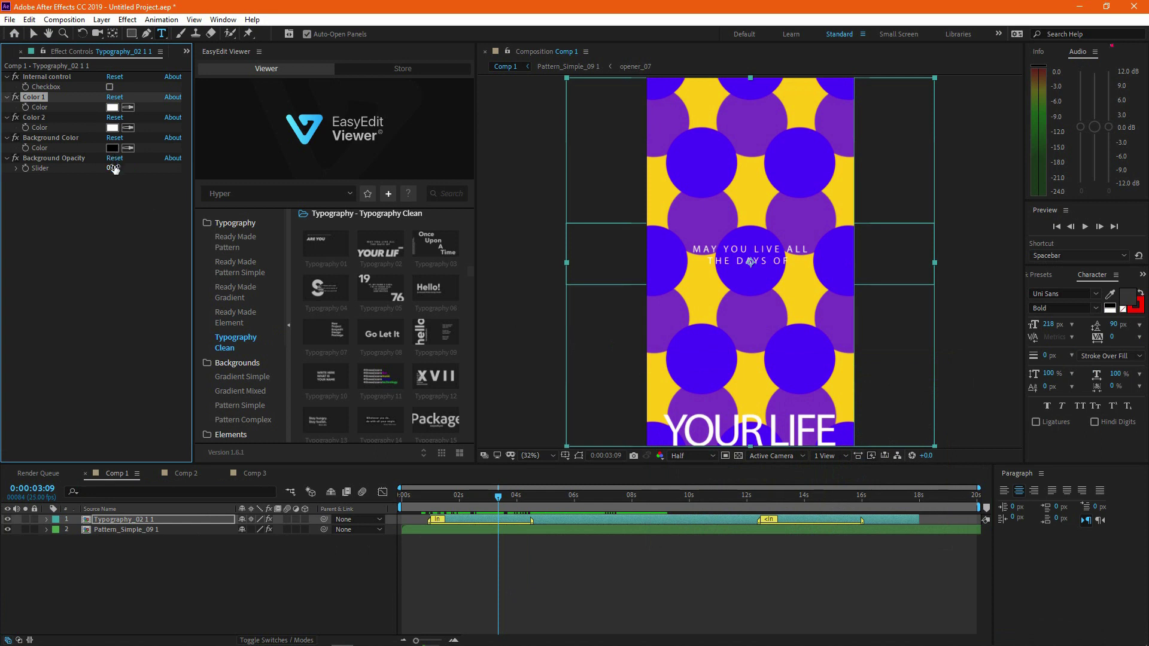
pyautogui.moveTo(112, 168); pyautogui.dragTo(49, 185)
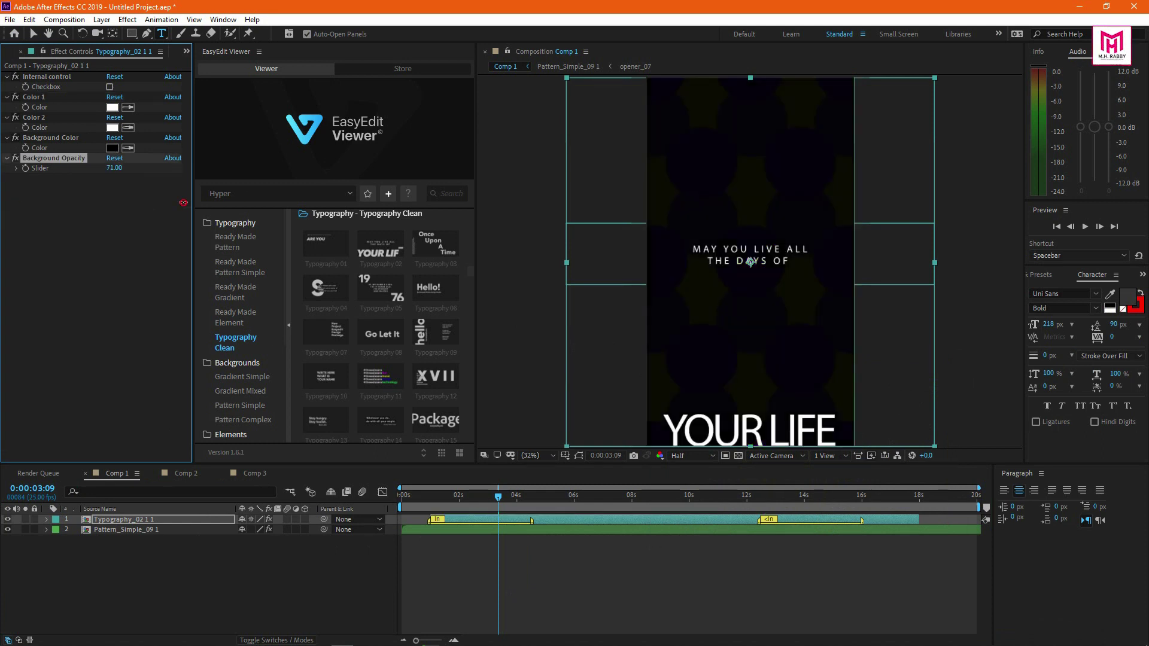
pyautogui.moveTo(134, 209); pyautogui.dragTo(122, 172)
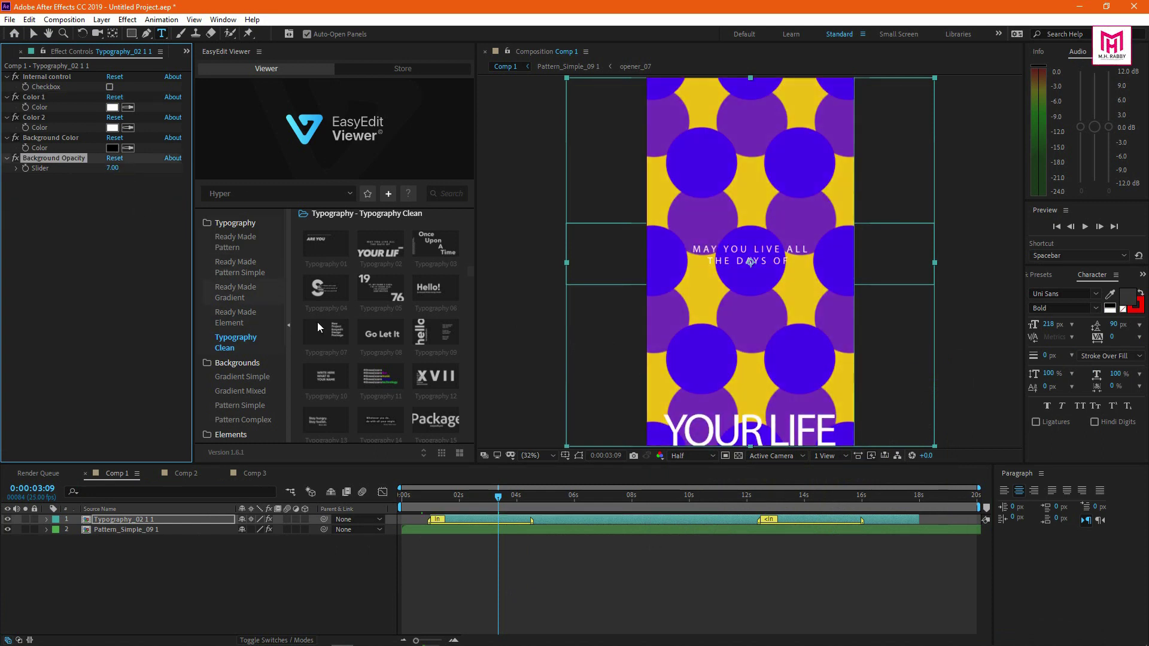
# Inside Typography_02 1 1, change the headline to the channel name and the small line to 'TYPE OUT YOUR TEXT HERE'
pyautogui.doubleClick(128, 519)
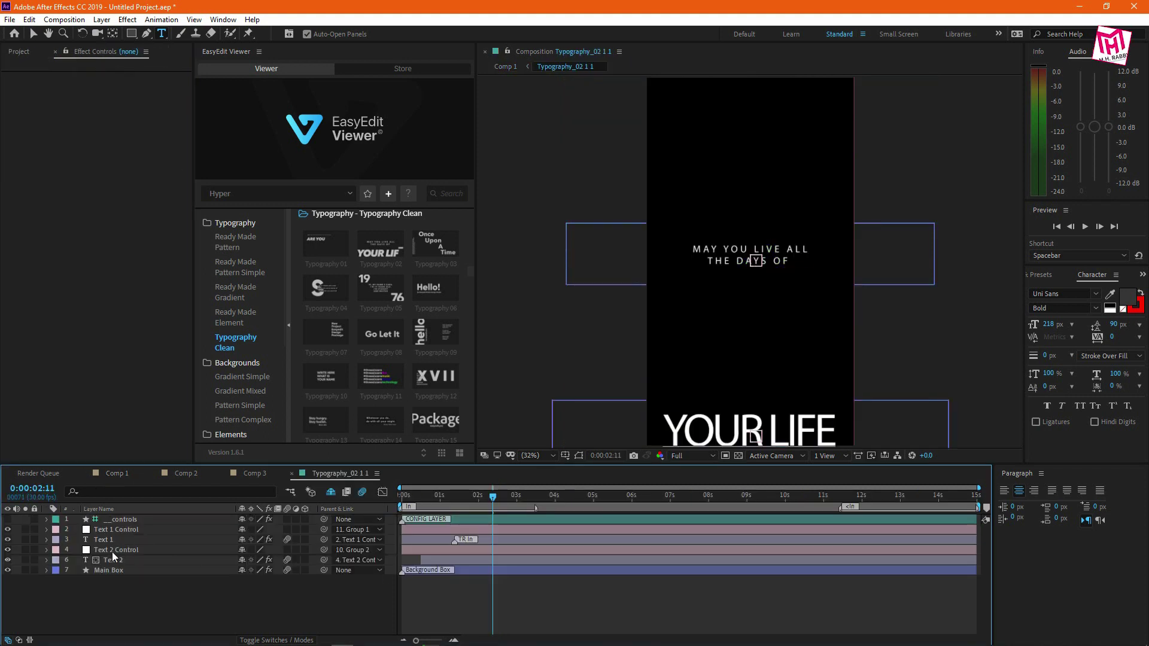
pyautogui.click(103, 540)
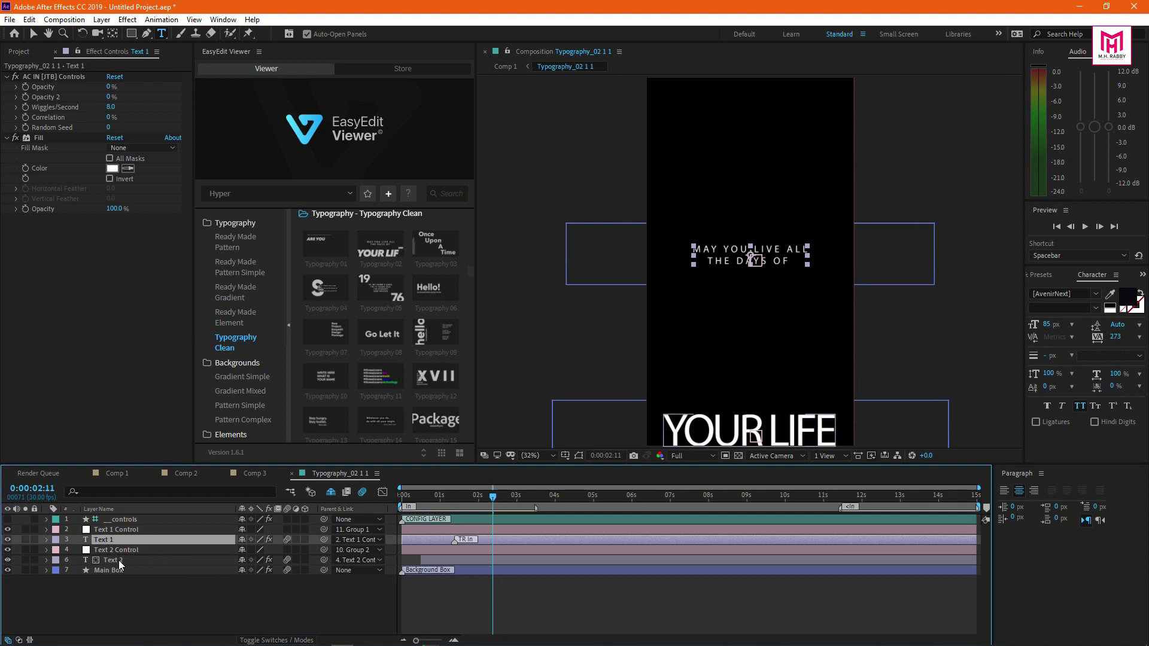
pyautogui.doubleClick(117, 561)
pyautogui.write('MH RRABBY')
pyautogui.click(120, 541)
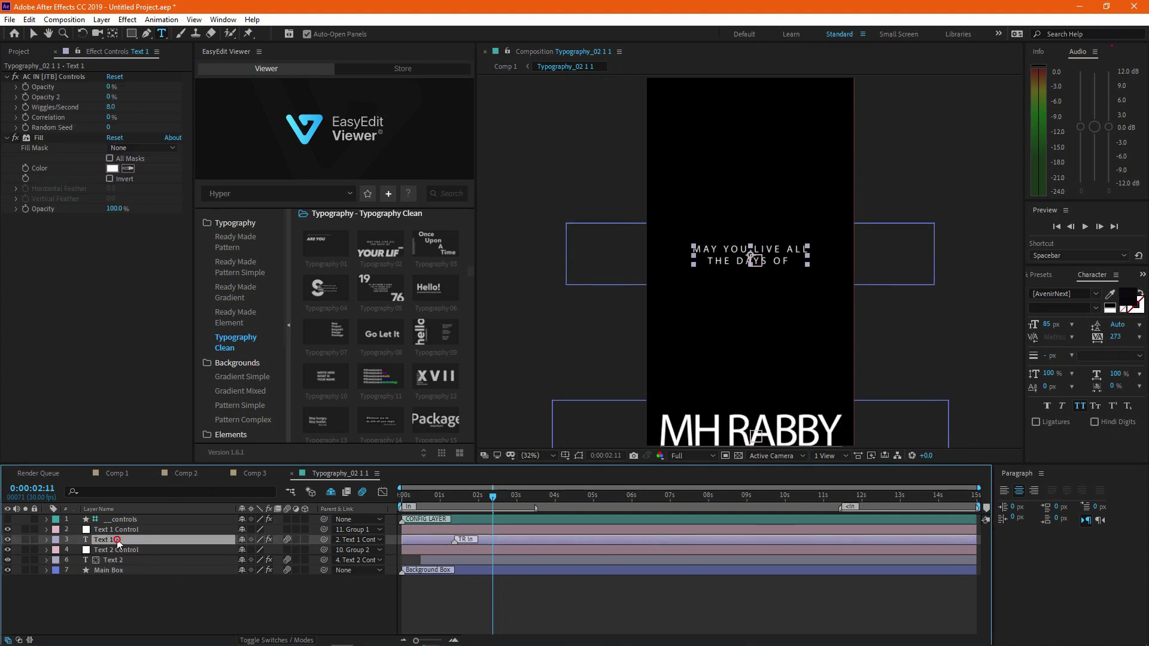
pyautogui.doubleClick(118, 540)
pyautogui.write('TYPE OUT YOUR TEXT HERE')
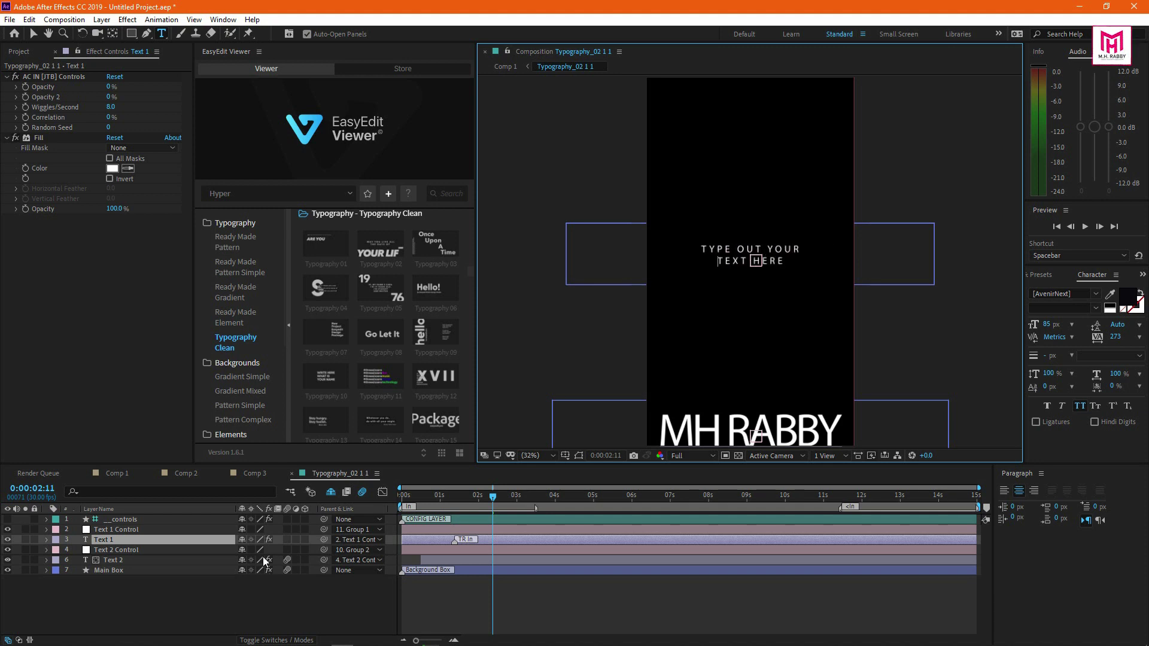
# Show Comp 1 with magnification set to Fit and preview resolution set to Full
pyautogui.click(178, 478)
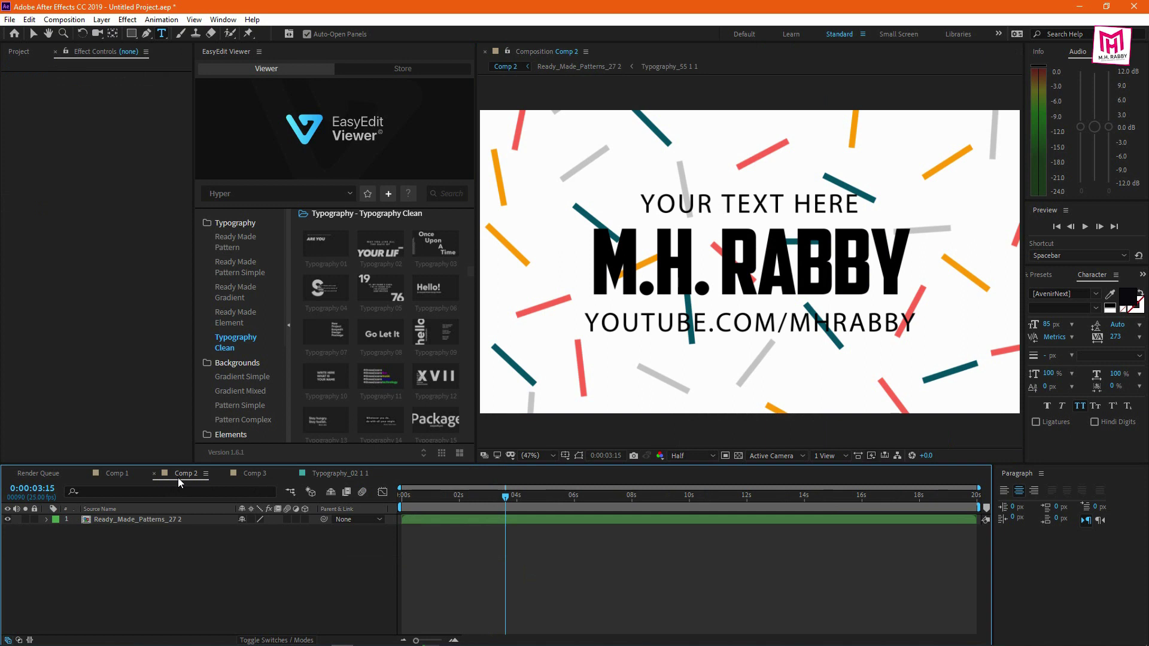
pyautogui.click(110, 478)
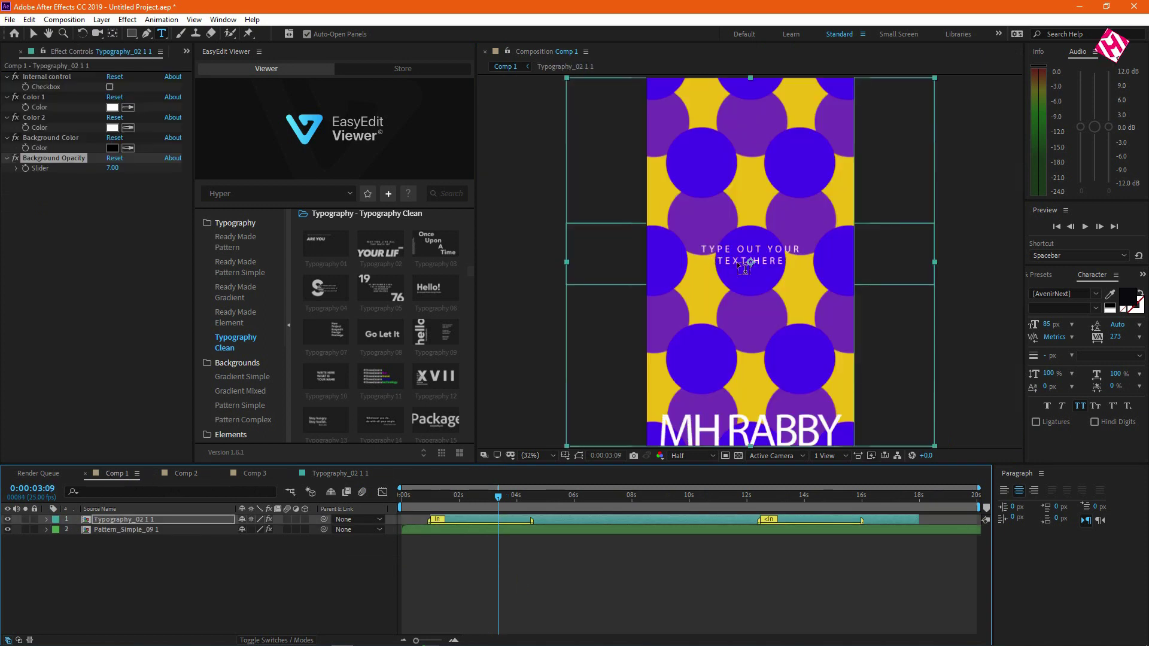
pyautogui.scroll(4, 761, 281)
pyautogui.scroll(-5, 766, 288)
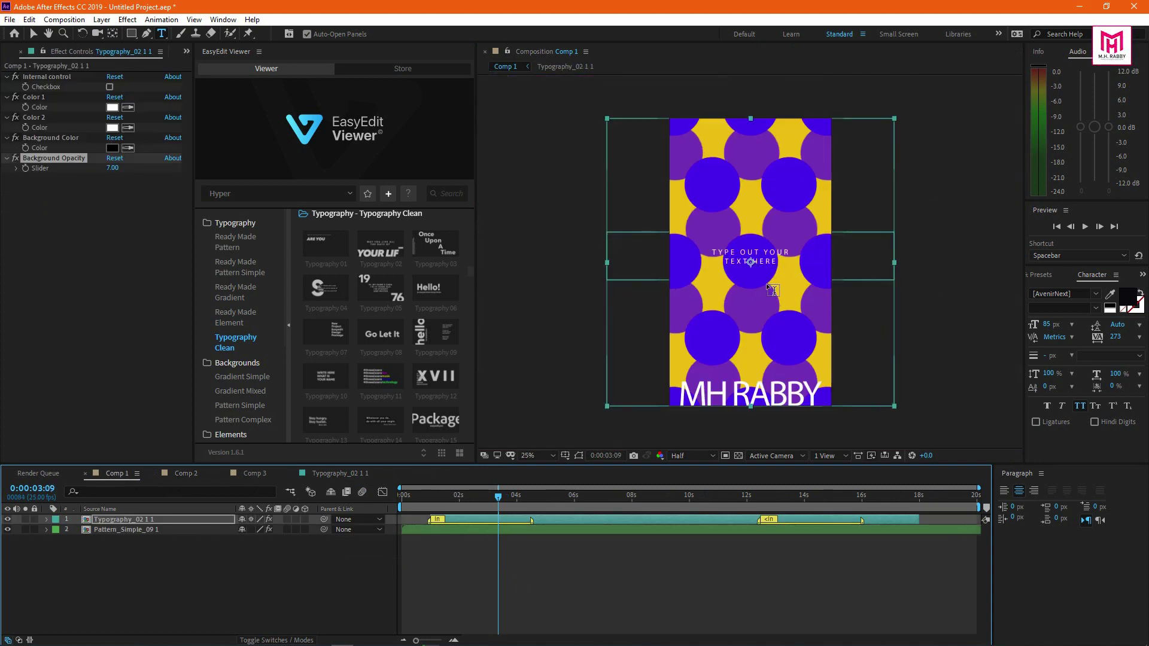
pyautogui.scroll(2, 774, 337)
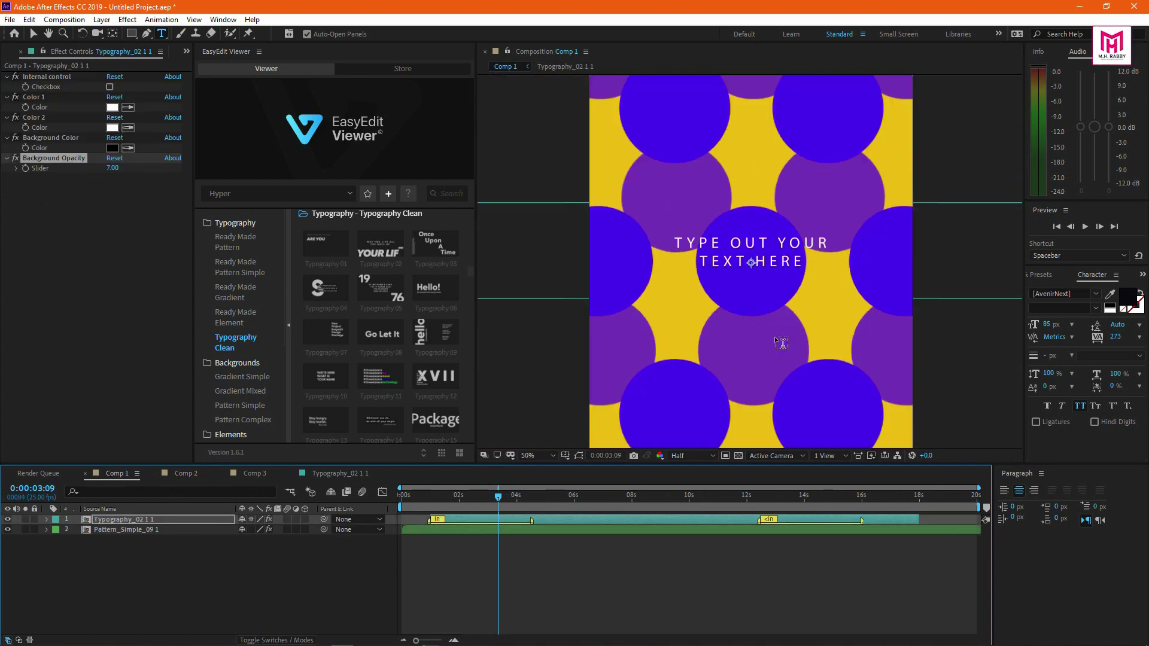
pyautogui.click(545, 455)
pyautogui.click(547, 242)
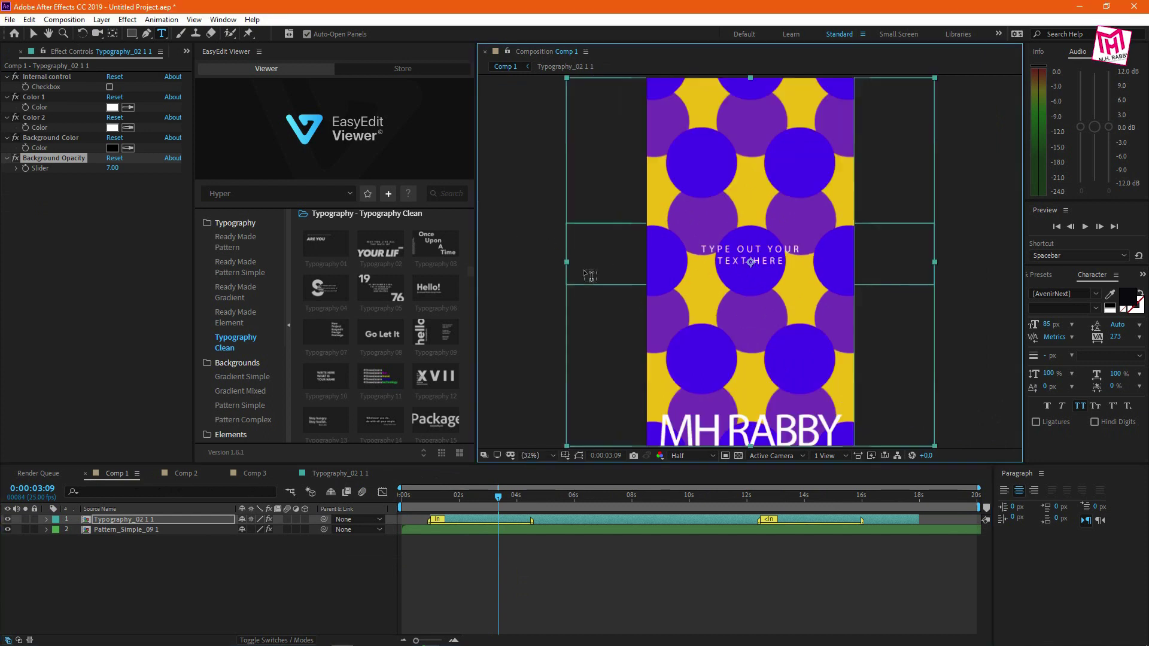
pyautogui.click(688, 456)
pyautogui.click(688, 483)
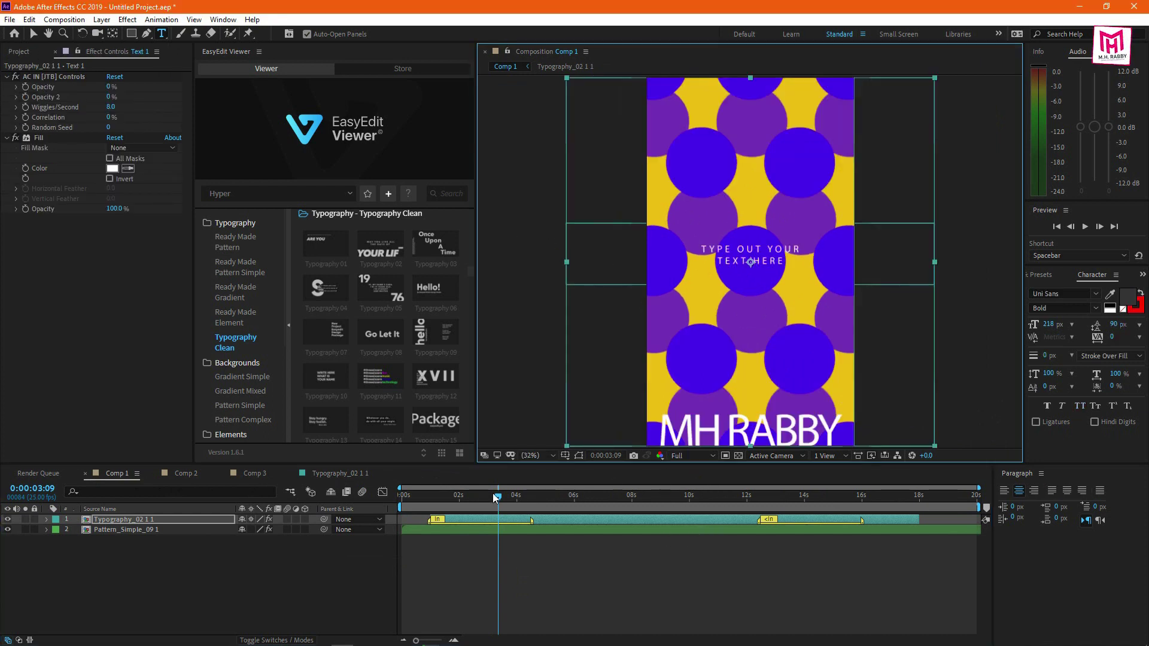
# Preview Comp 1 from the start and stop on the frame showing MH RABBY
pyautogui.moveTo(489, 496); pyautogui.dragTo(377, 504)
pyautogui.hotkey('ctrl', 't')
pyautogui.press('space')
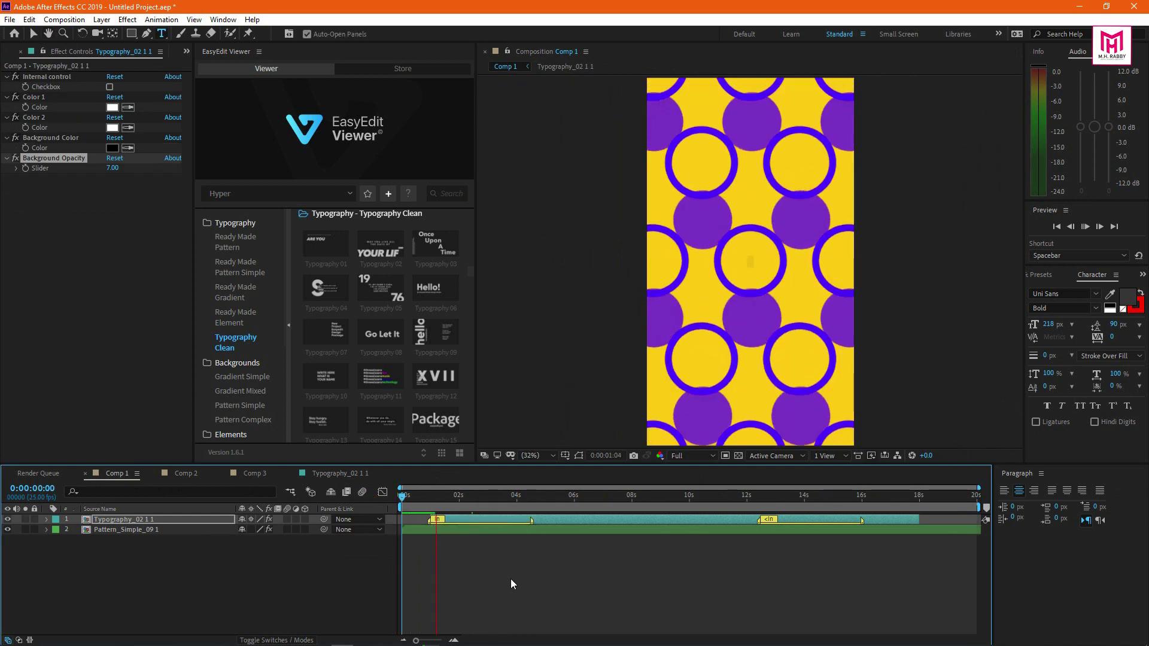
pyautogui.moveTo(470, 504); pyautogui.dragTo(492, 516)
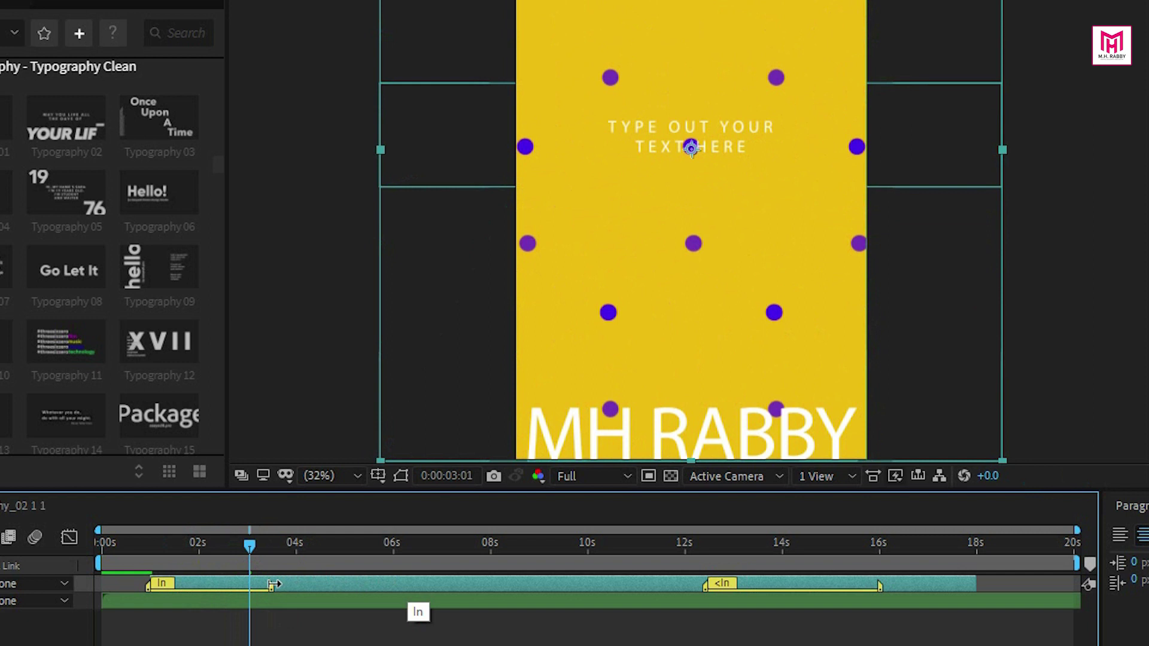
# End the first In animation range slightly earlier and preview the intro from about 0.7 seconds
pyautogui.moveTo(249, 586); pyautogui.dragTo(242, 586)
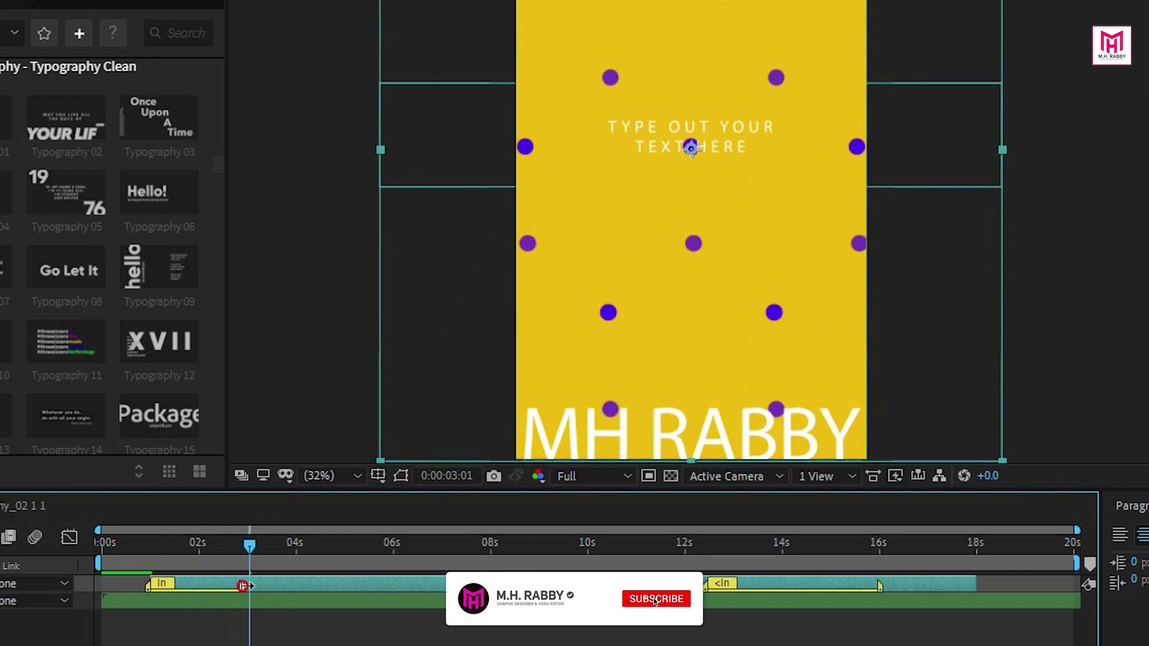
pyautogui.click(413, 572)
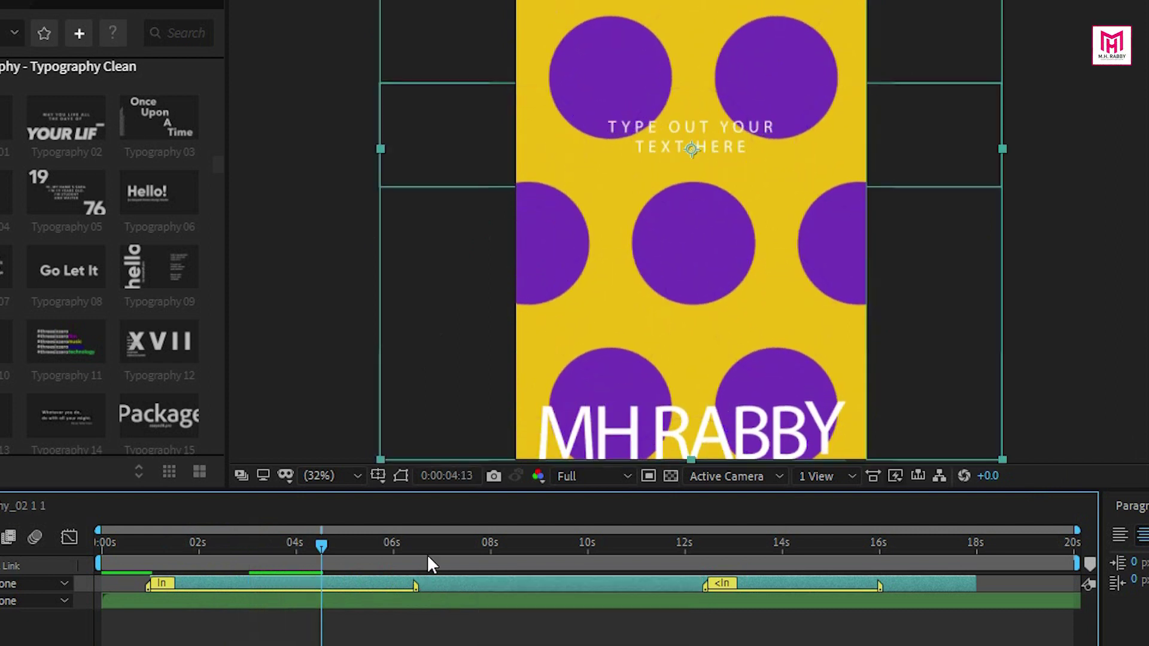
pyautogui.click(154, 549)
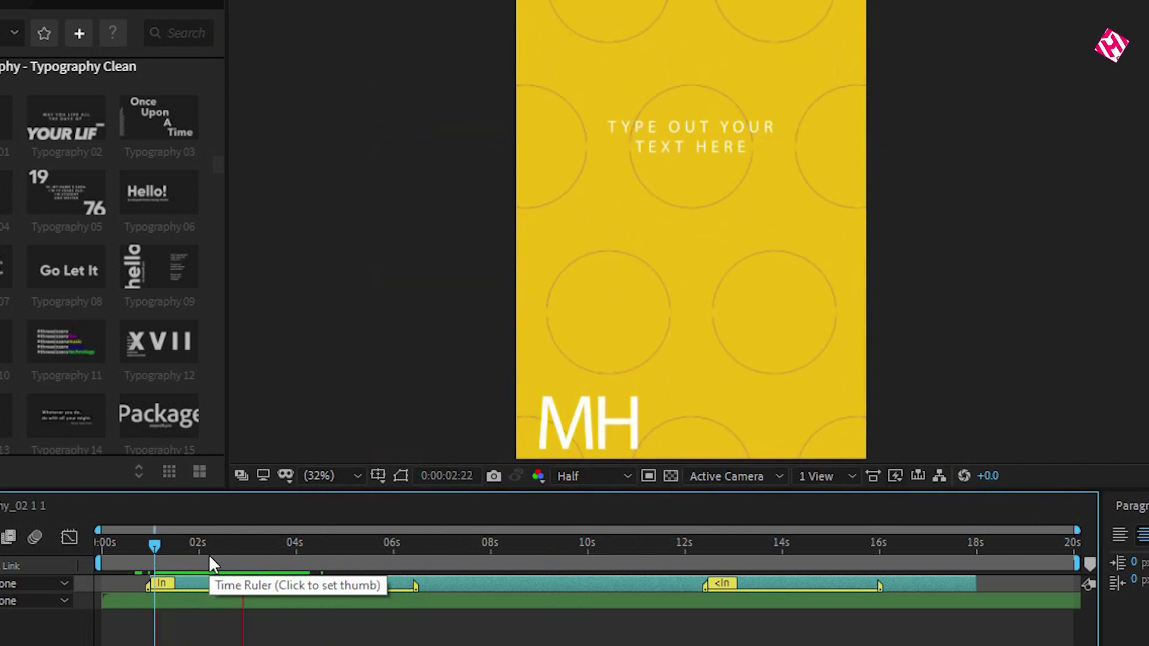
pyautogui.press('space')
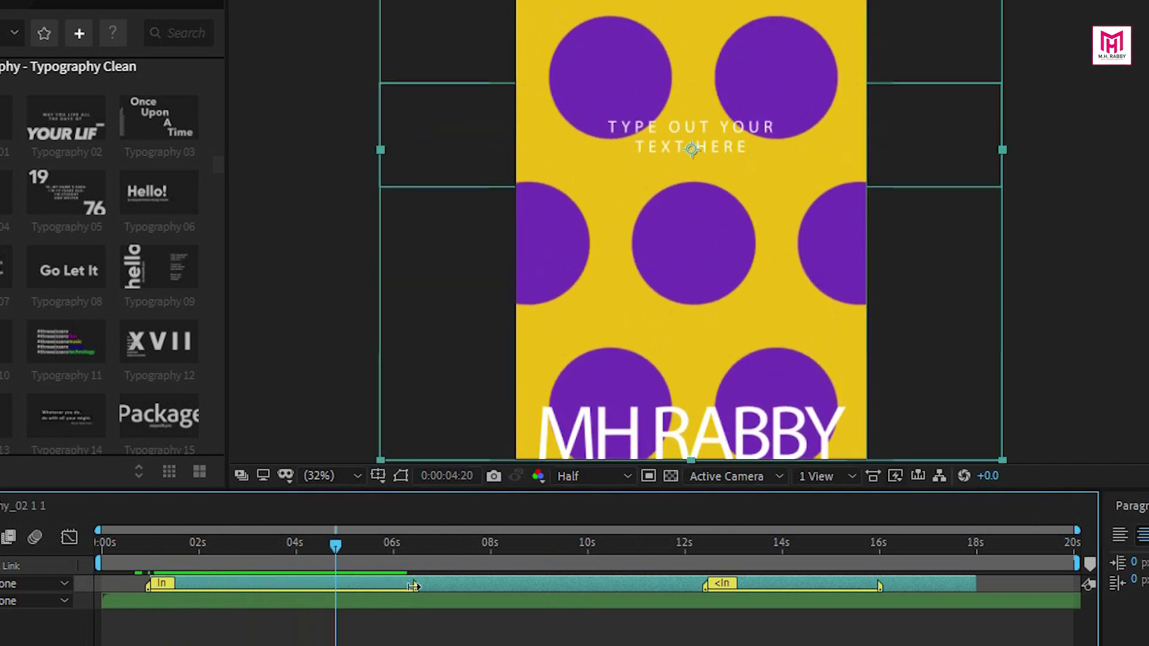
pyautogui.click(134, 546)
pyautogui.press('space')
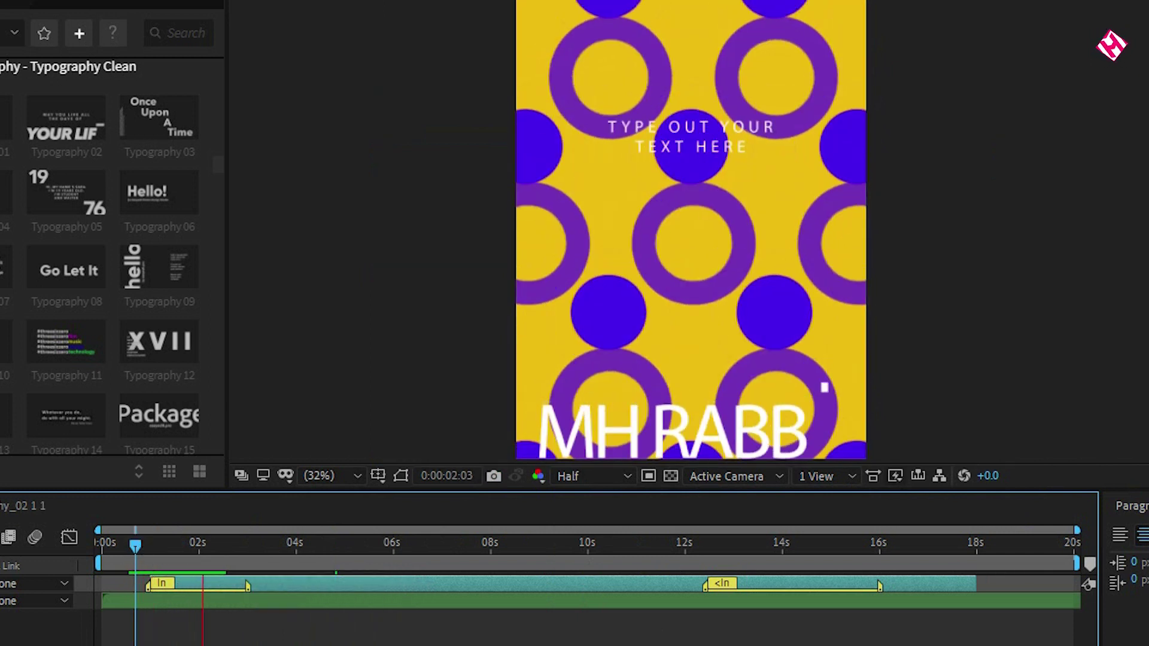
pyautogui.press('space')
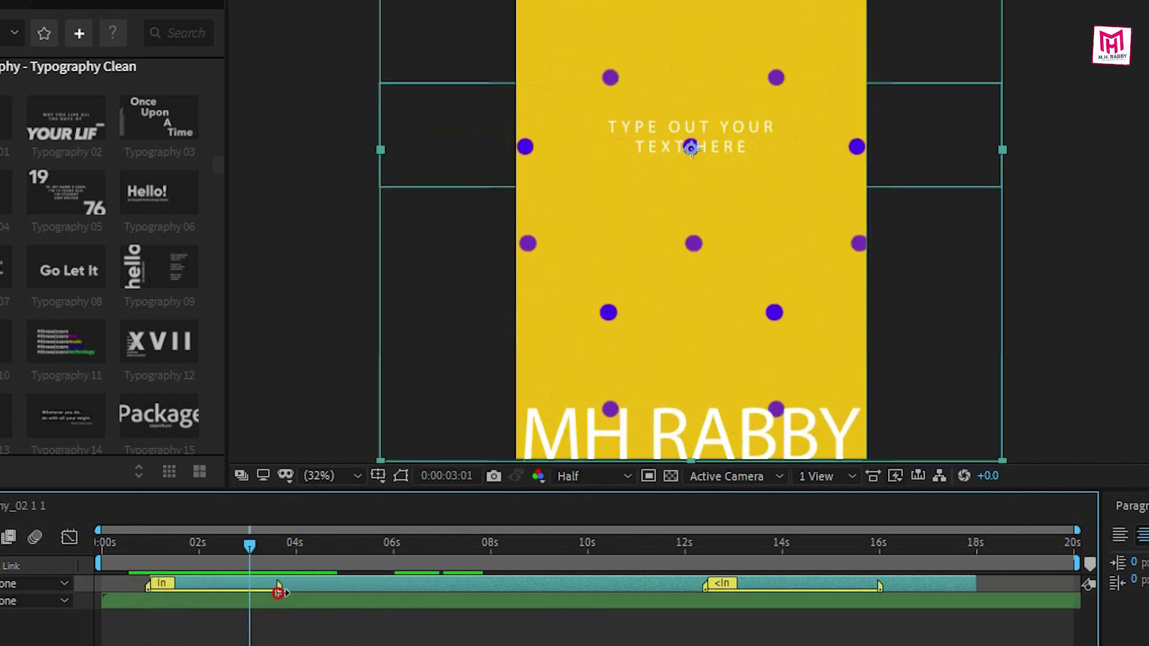
pyautogui.click(135, 543)
pyautogui.press('space')
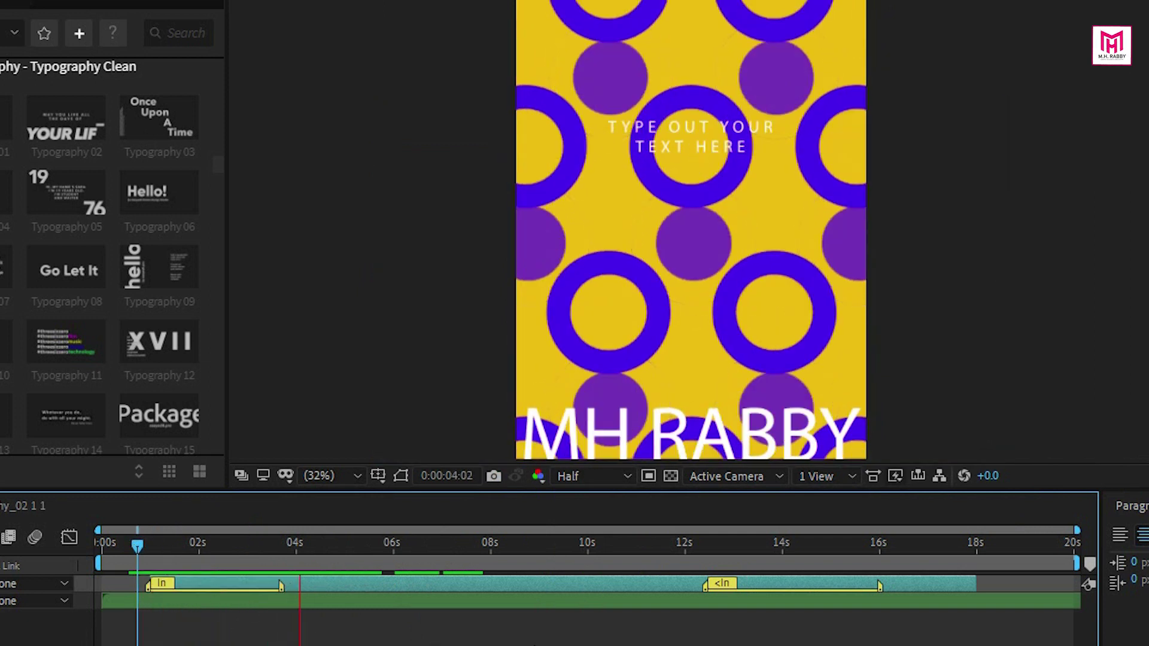
pyautogui.press('space')
# Pull the second In range's end earlier and preview from about 14 seconds
pyautogui.moveTo(880, 586); pyautogui.dragTo(868, 586)
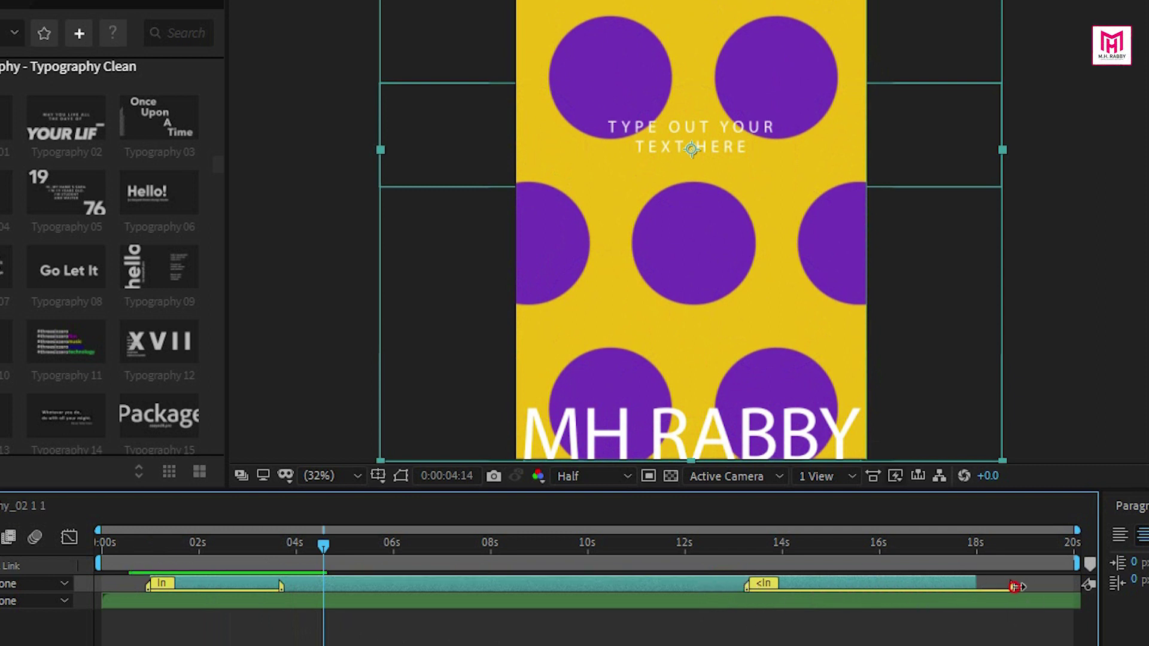
pyautogui.click(747, 542)
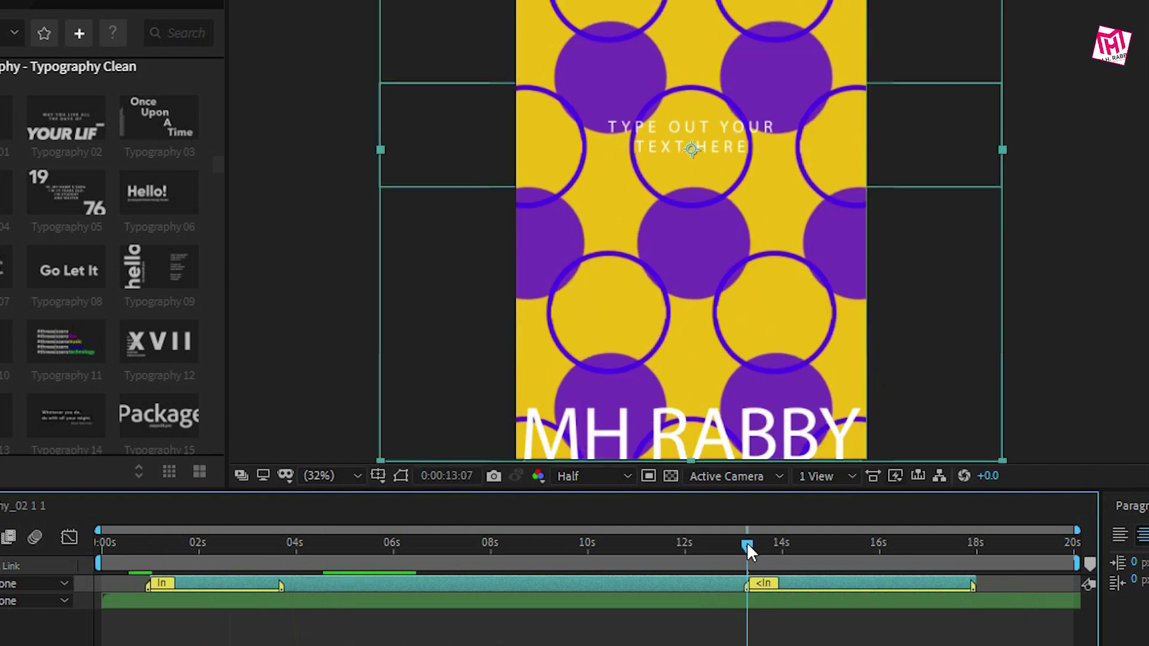
pyautogui.press('space')
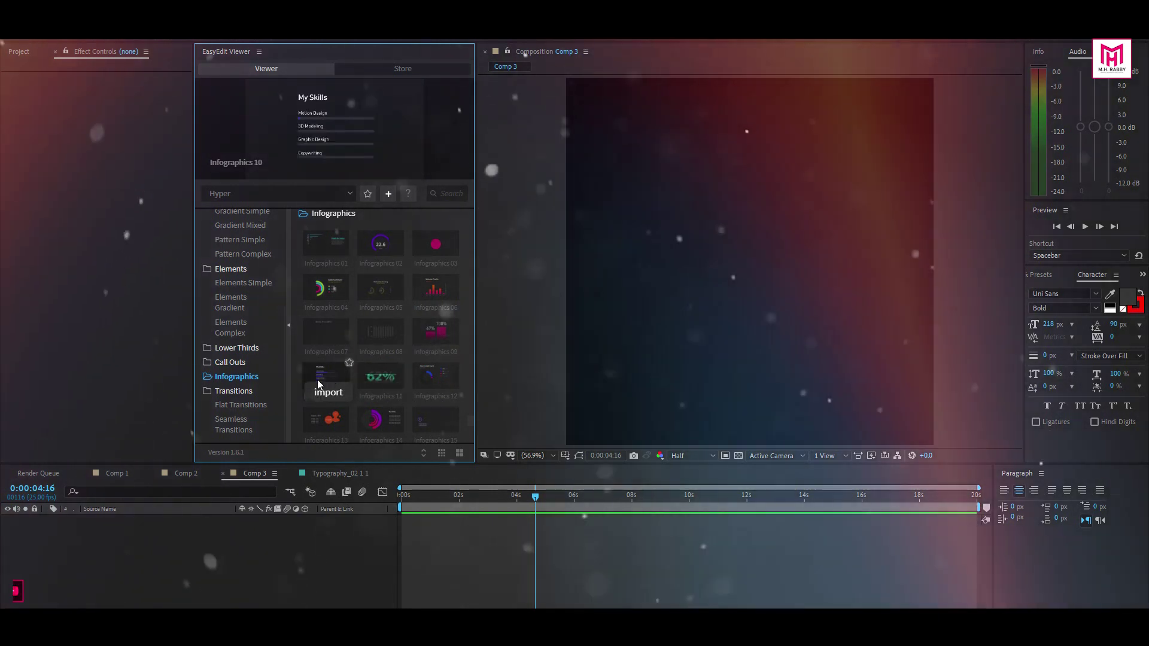
# Import Infographics 10 into Comp 3 and set its controls layer's Color 01 to yellow
pyautogui.click(317, 379)
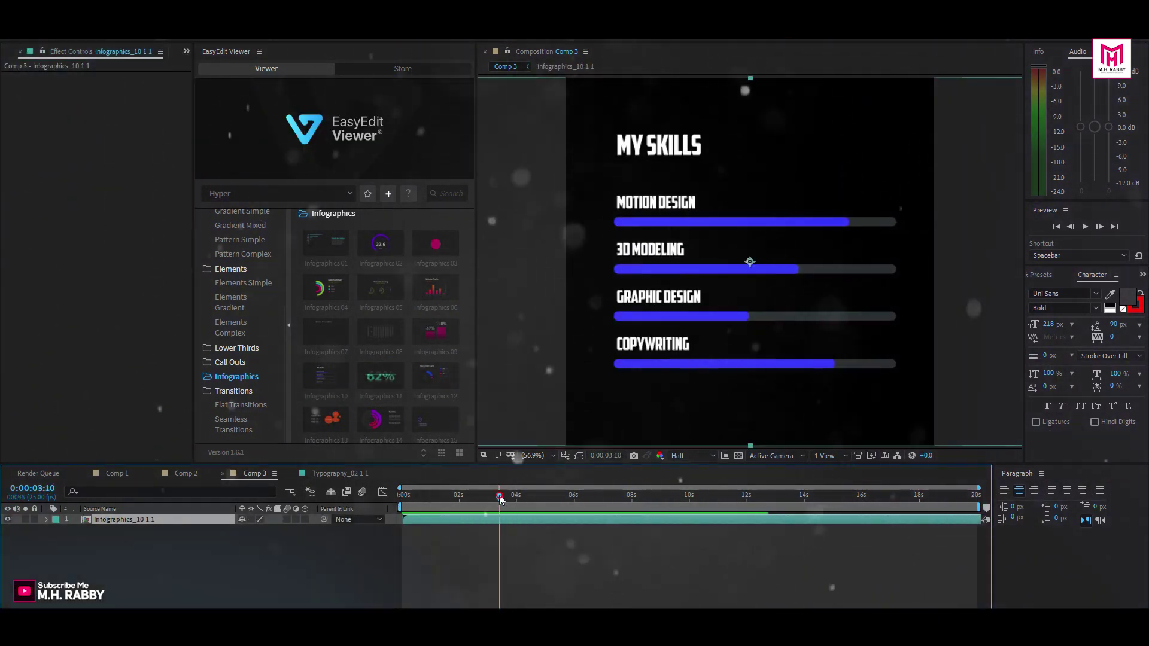
pyautogui.doubleClick(119, 519)
pyautogui.click(114, 519)
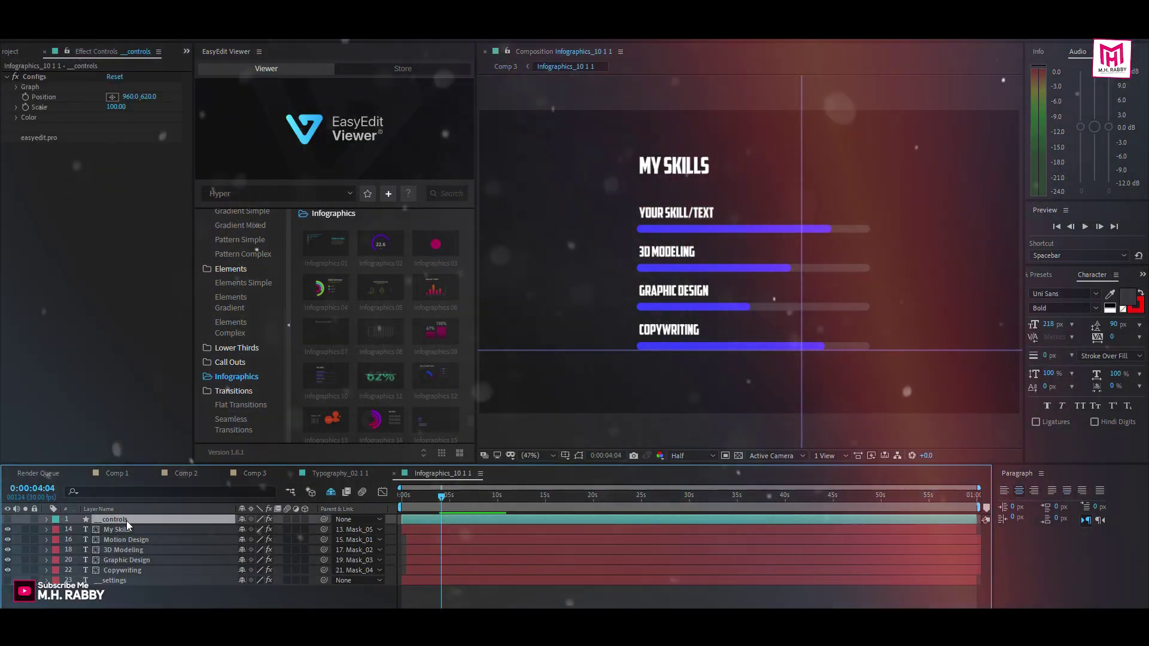
pyautogui.click(112, 128)
pyautogui.press('Return')
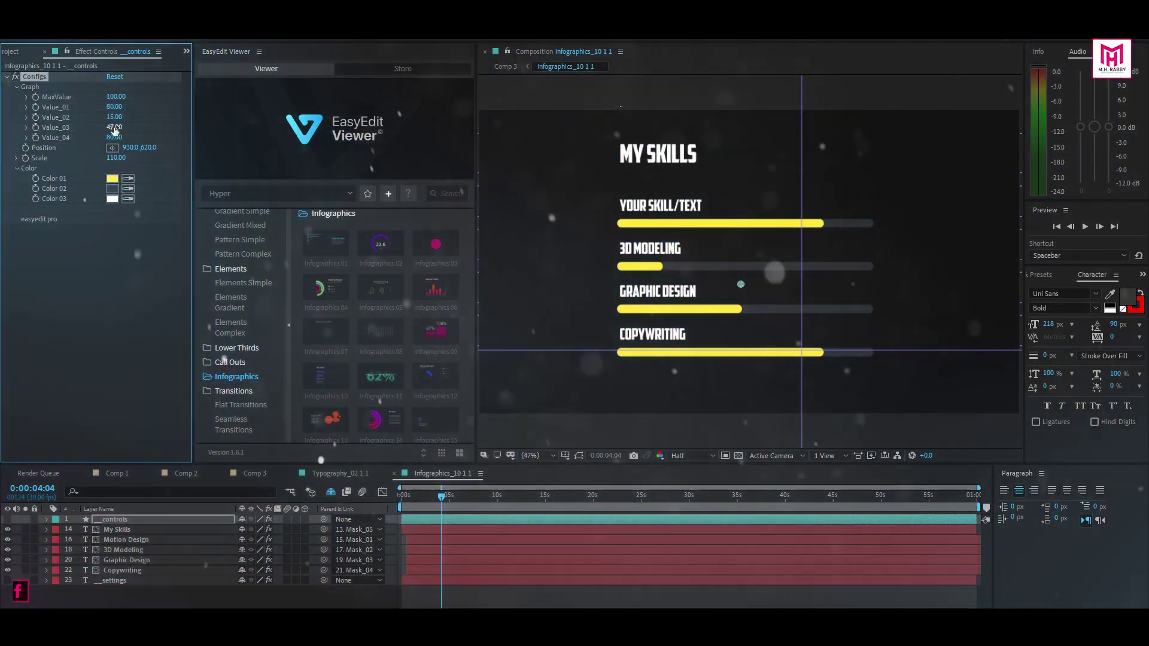
pyautogui.click(255, 473)
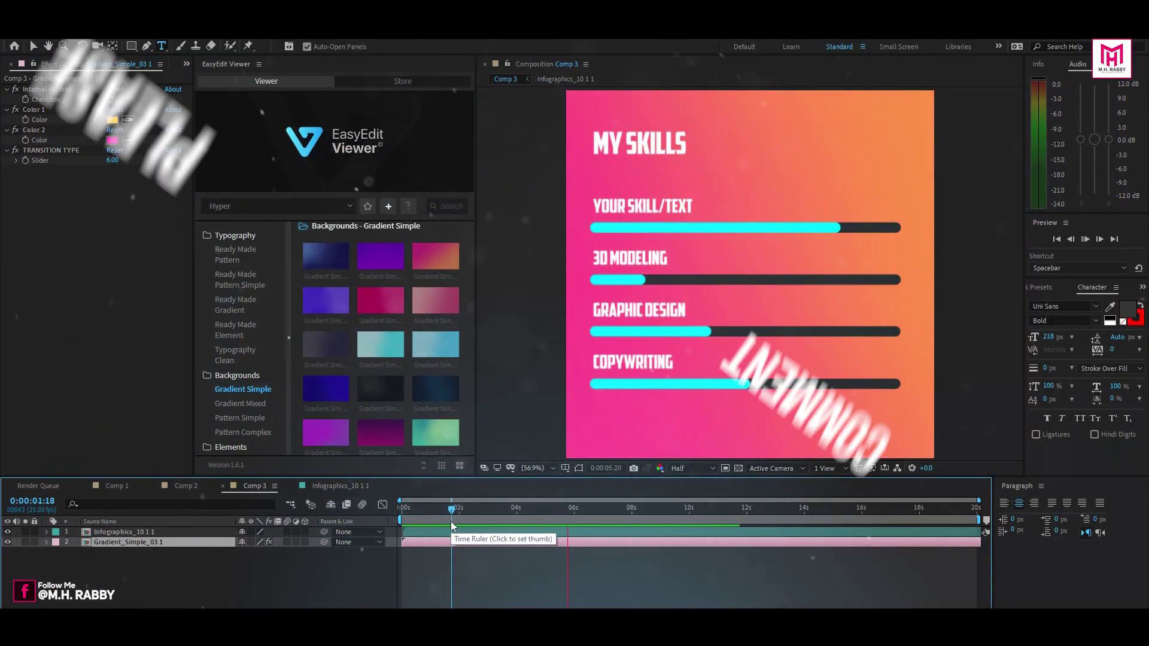
# Import Gradient Simple 03 and the Element Gradient 04 zigzag shape into Comp 3
pyautogui.click(230, 315)
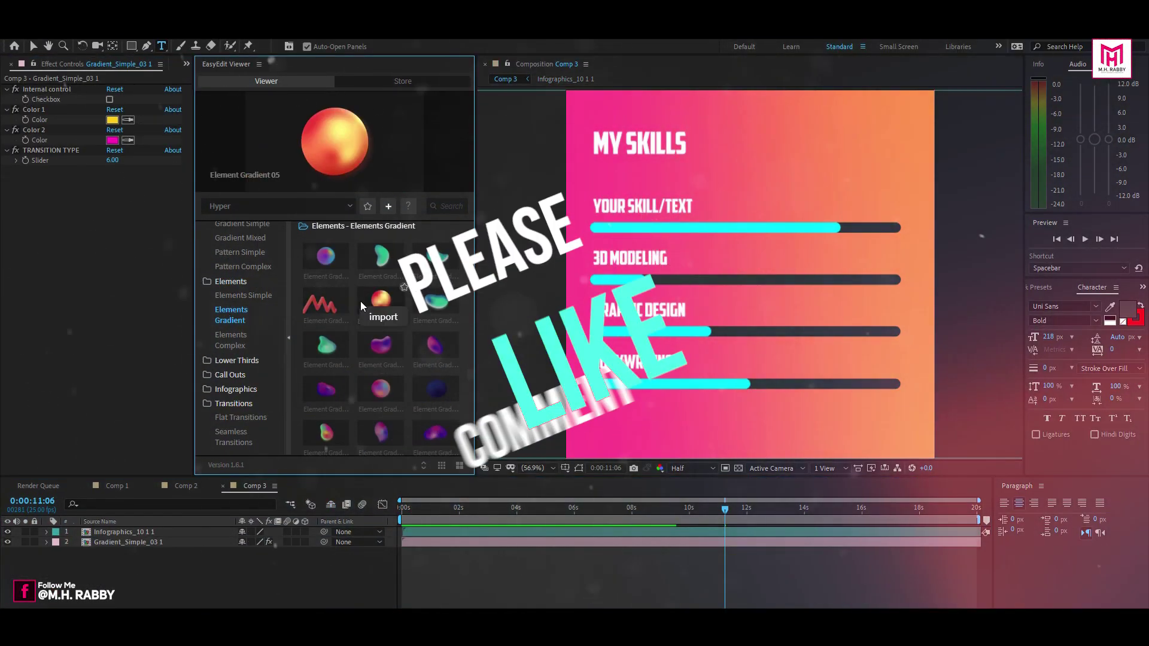
pyautogui.click(326, 316)
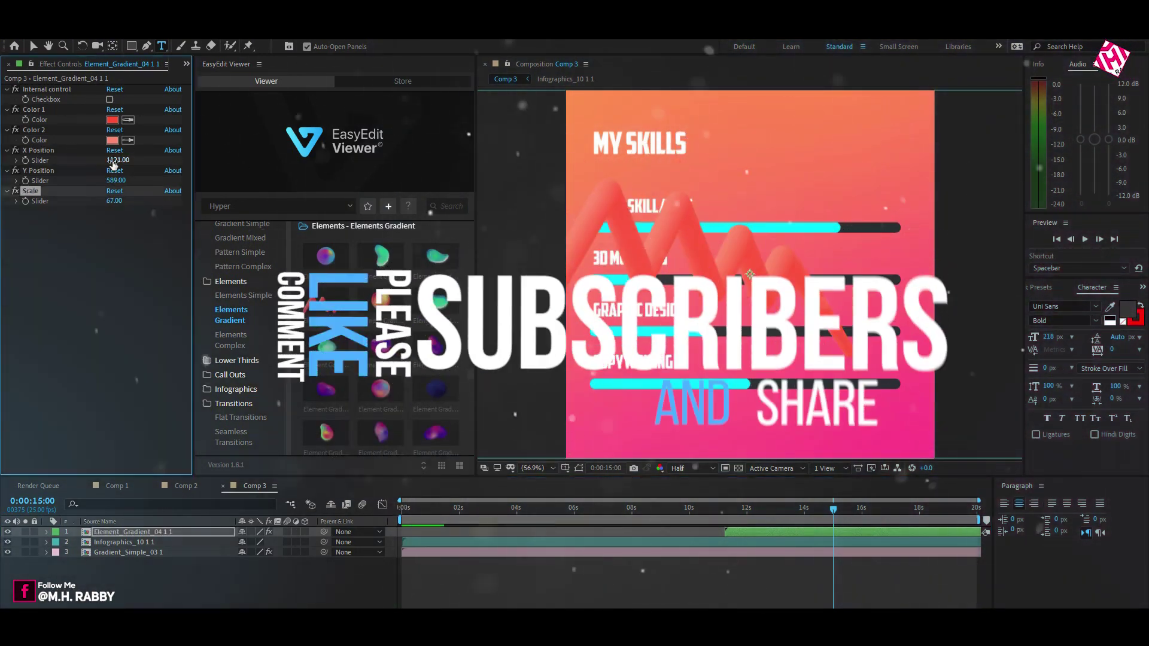